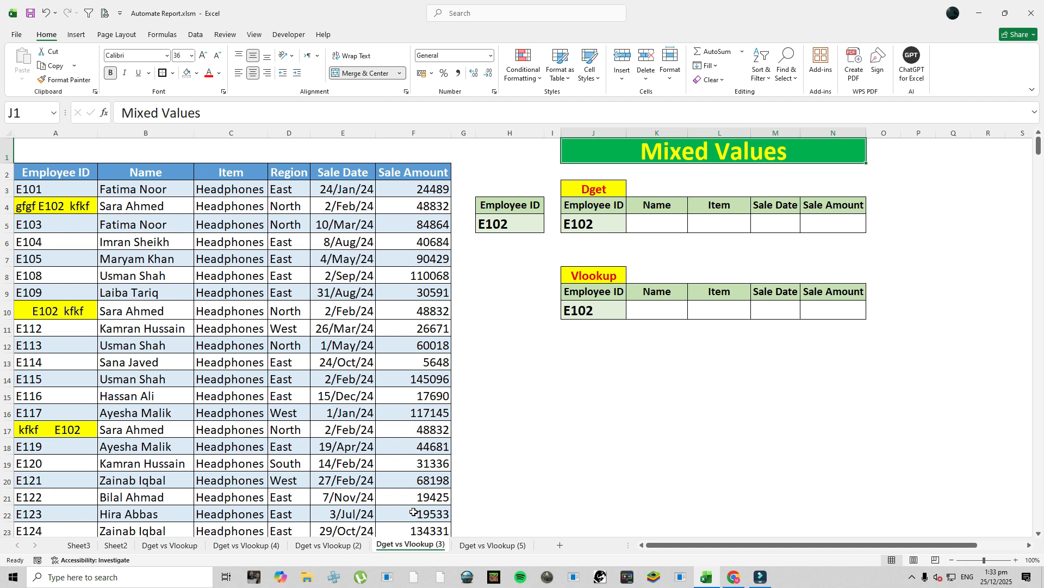
left_click(670, 219)
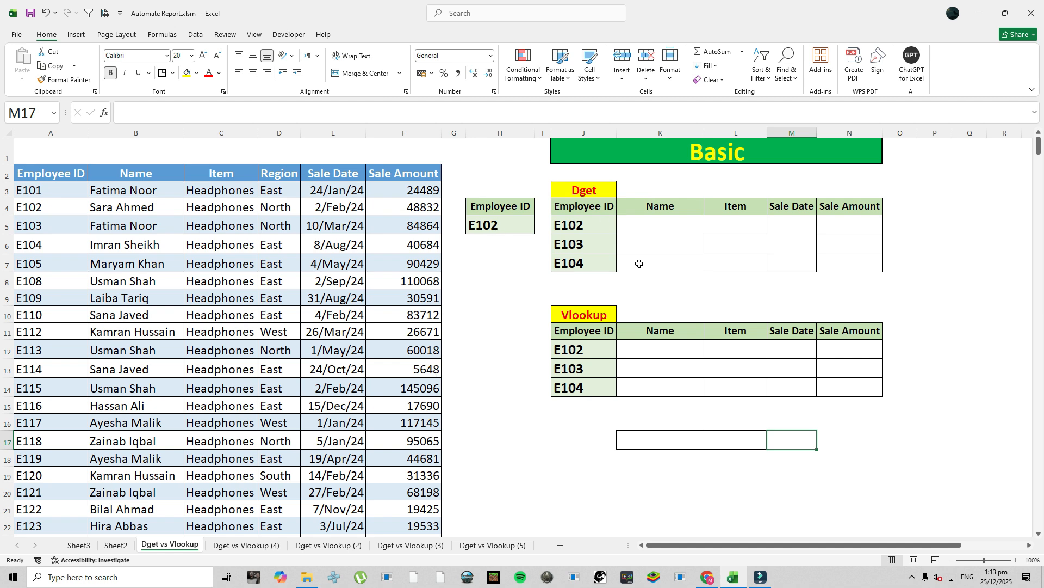
Step: Begin a DGET formula in the Dget table's Name cell for E102 (K5), with A2:F499 as the database
left_click(673, 228)
left_click(673, 228)
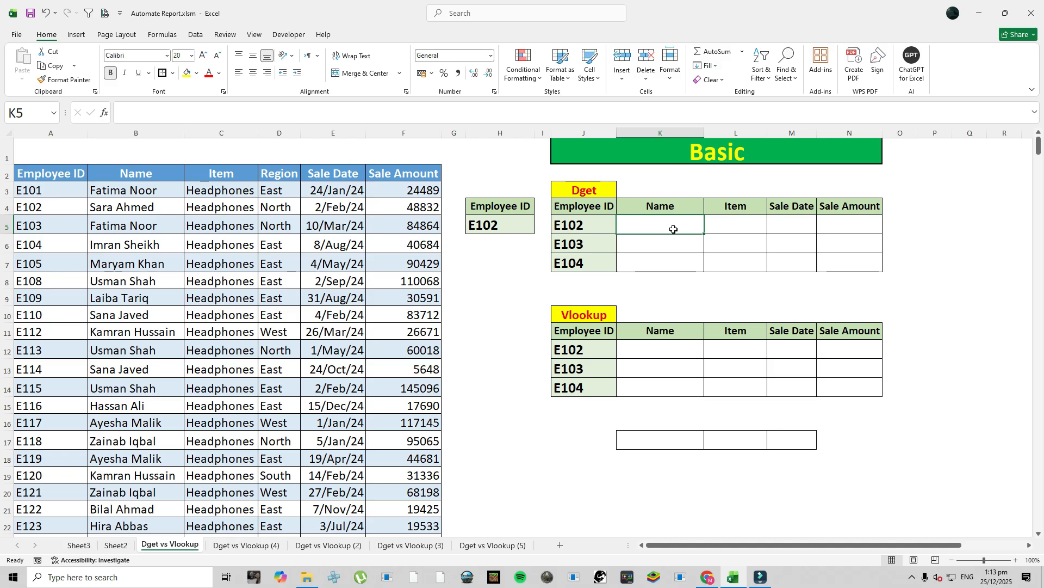
type("=")
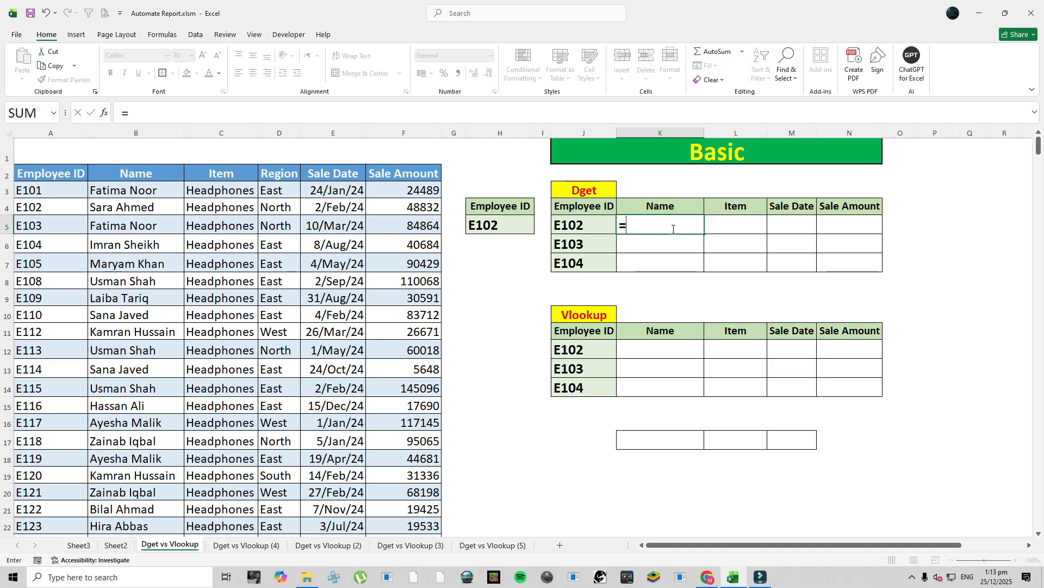
type("DGET(")
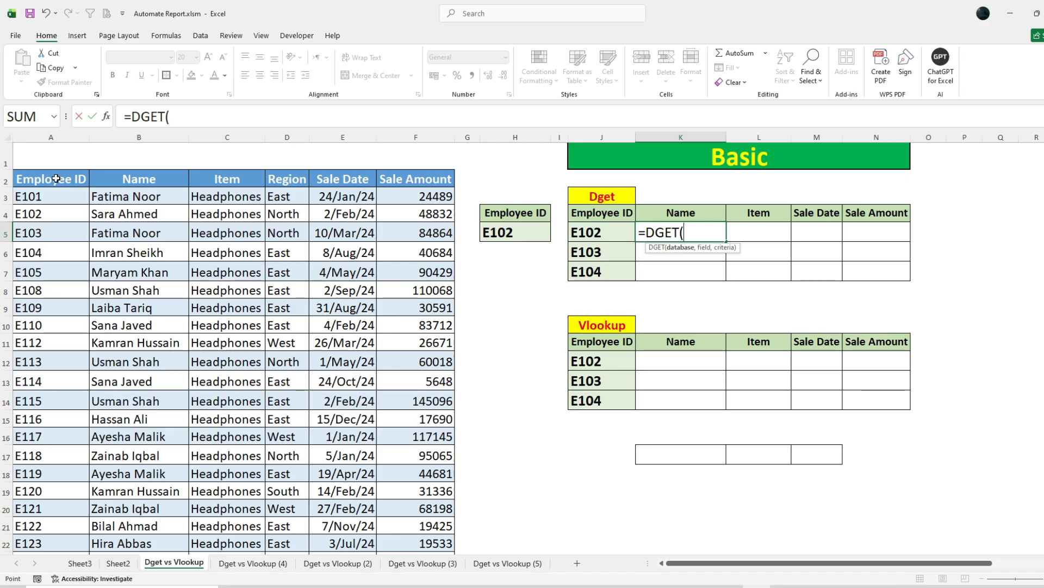
left_click(80, 185)
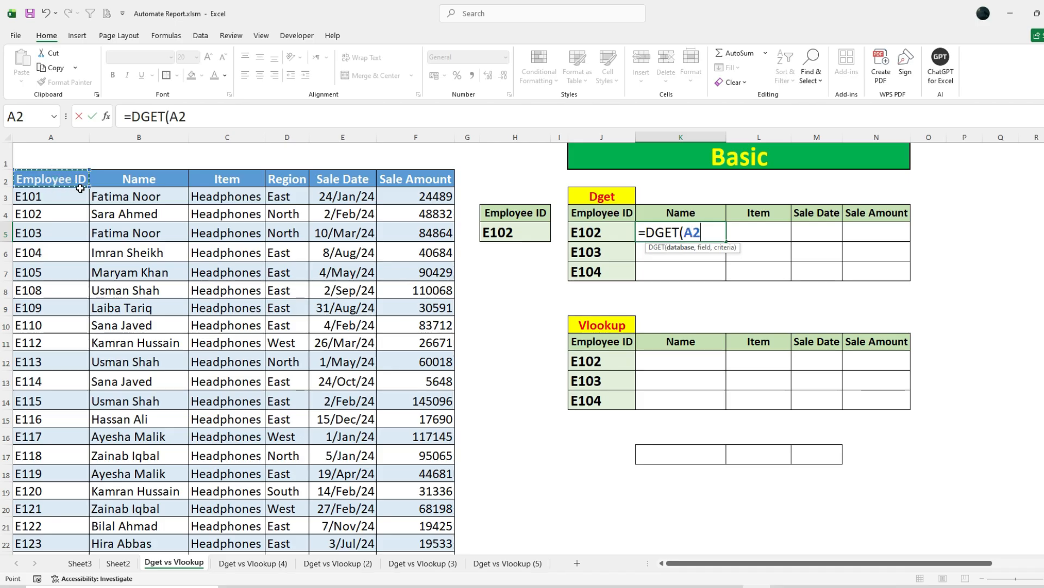
key("ctrl+shift+Right")
key("ctrl+shift+Down")
type(",")
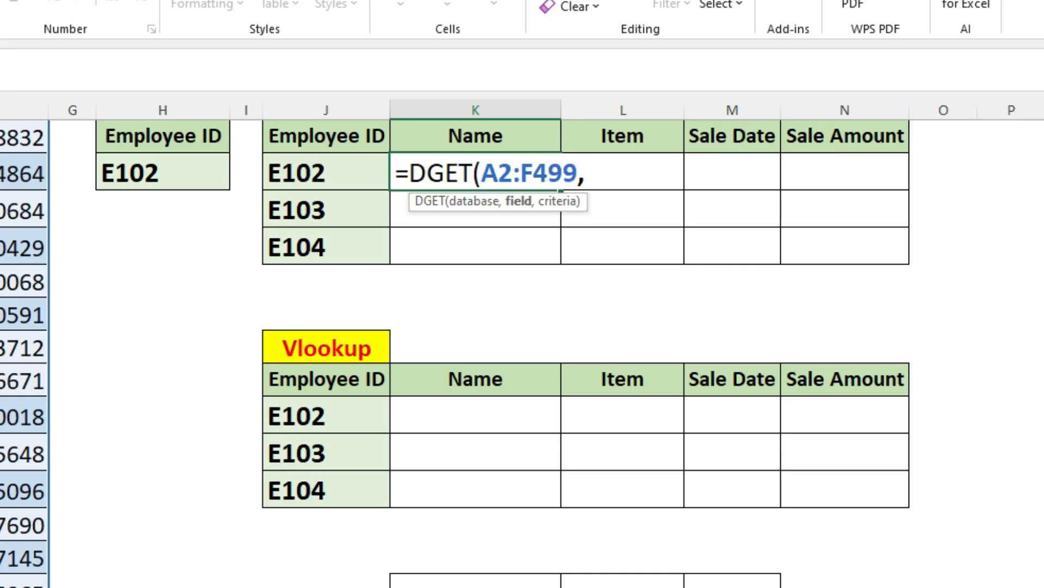
Step: Complete the DGET formula with the Name header K4 as the field and H4:H5 as the criteria
scroll(405, 277, "up", 1)
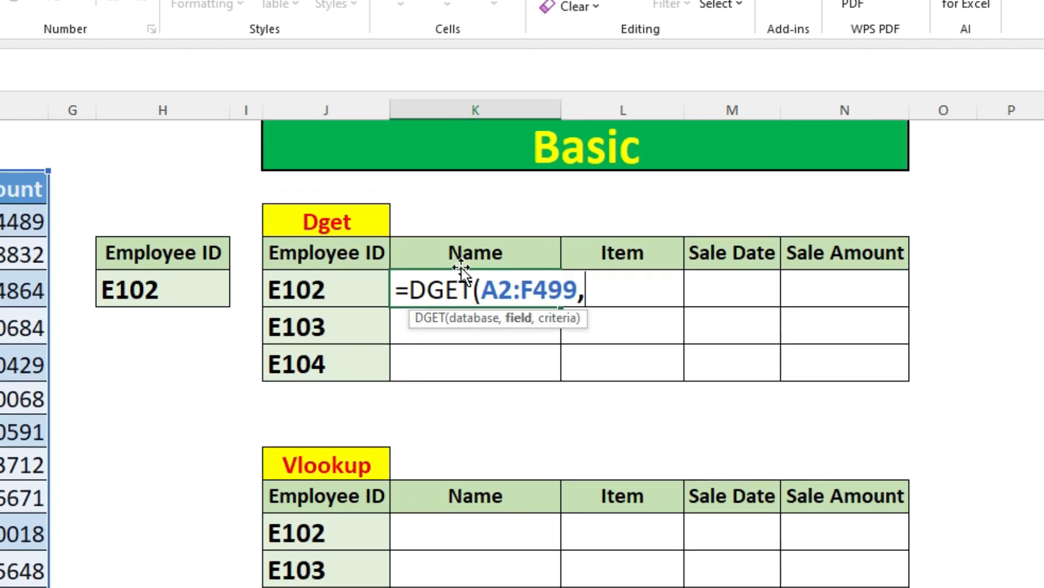
left_click(455, 253)
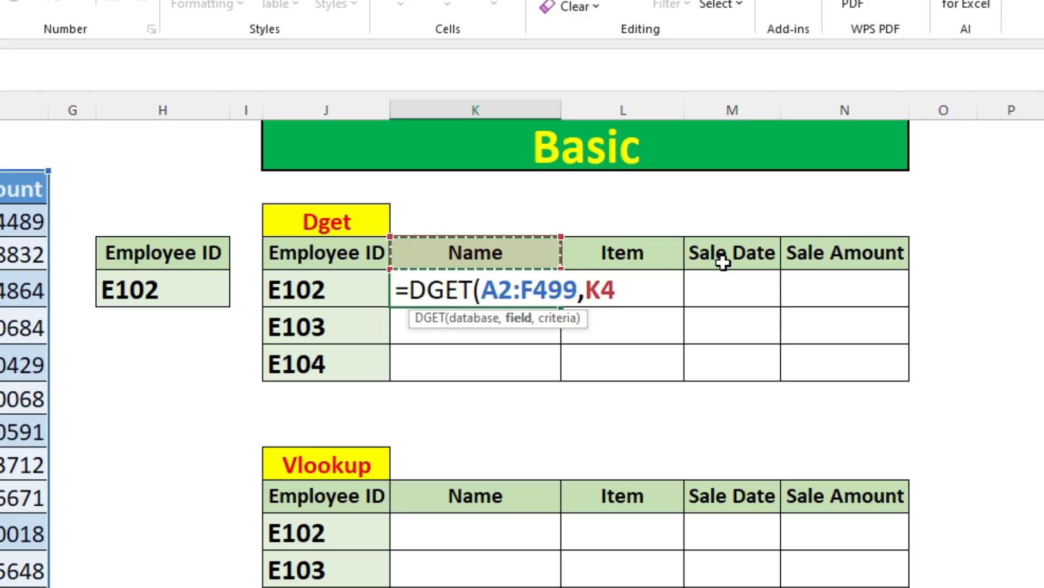
type(",")
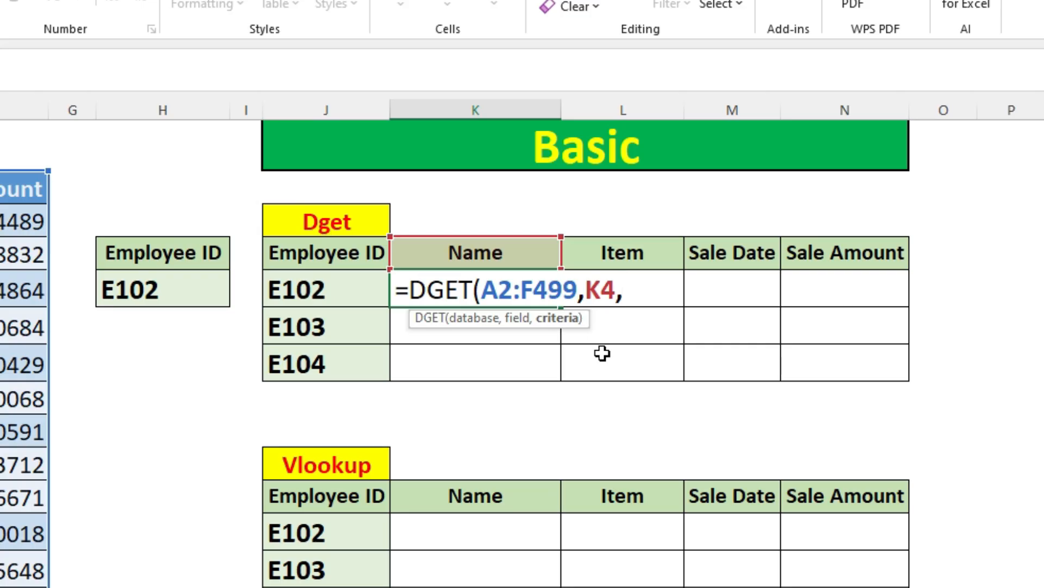
left_click_drag(158, 255, 160, 296)
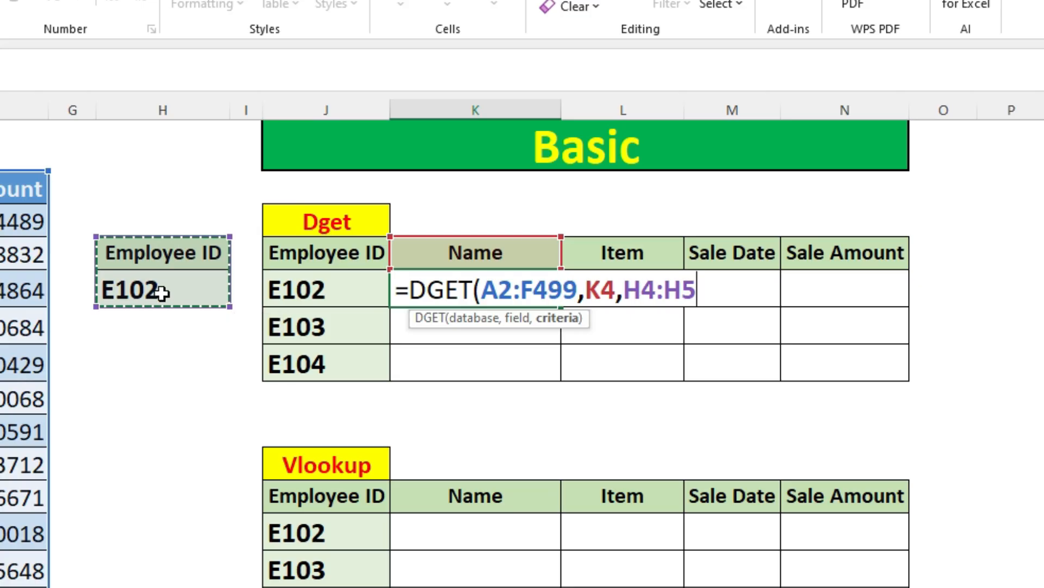
type(")")
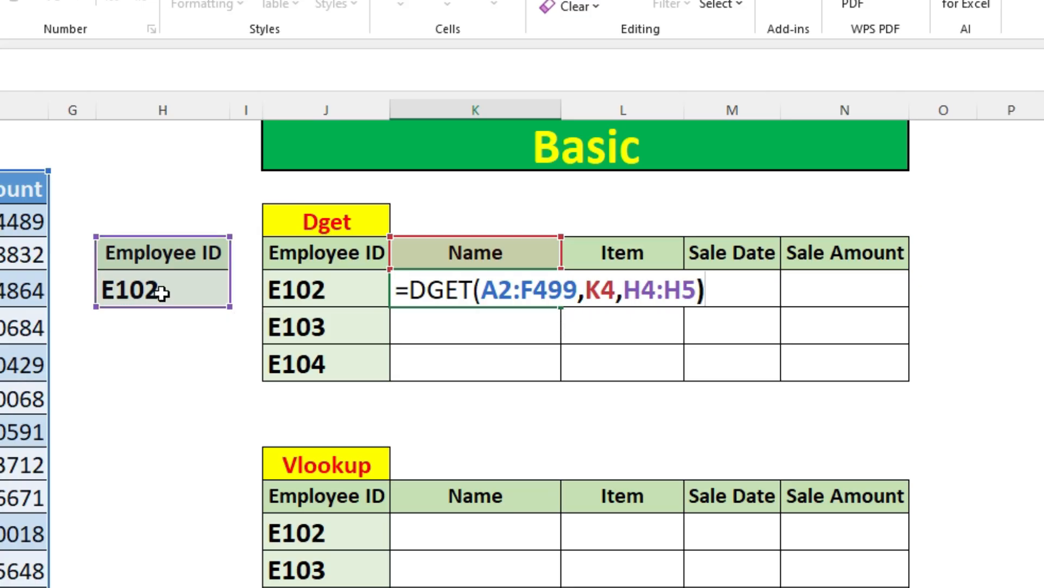
key("Return")
Step: Make the database range $A$2:$F$499 and the criteria range $H$4:$H$5 absolute in K5's DGET formula
double_click(468, 287)
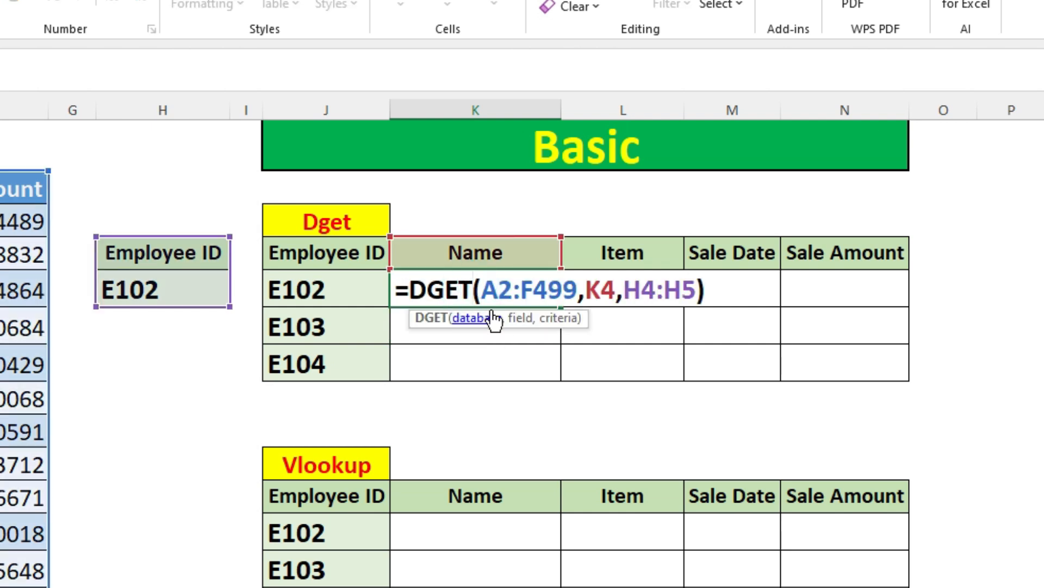
key("Escape")
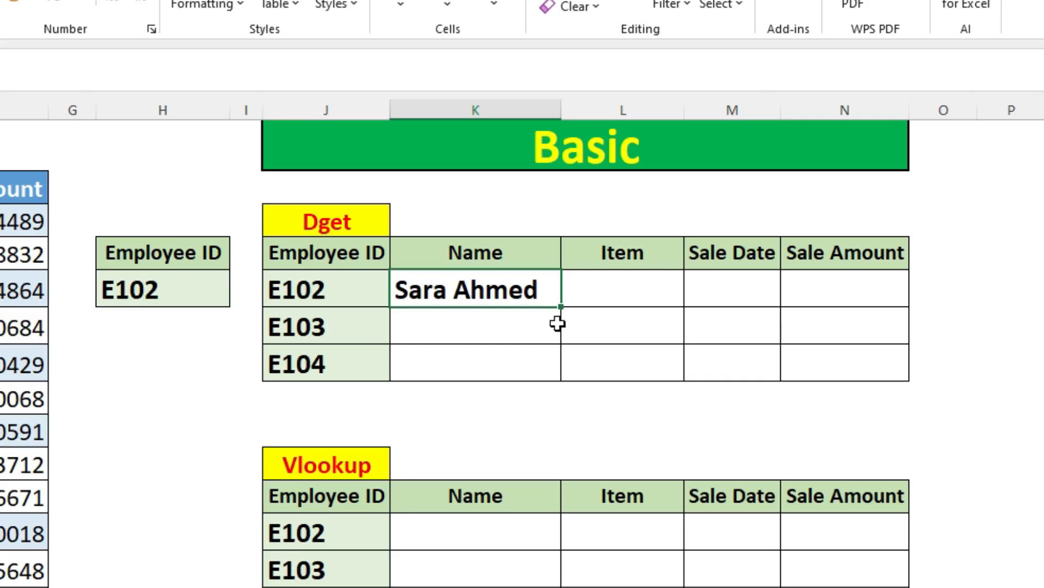
double_click(543, 290)
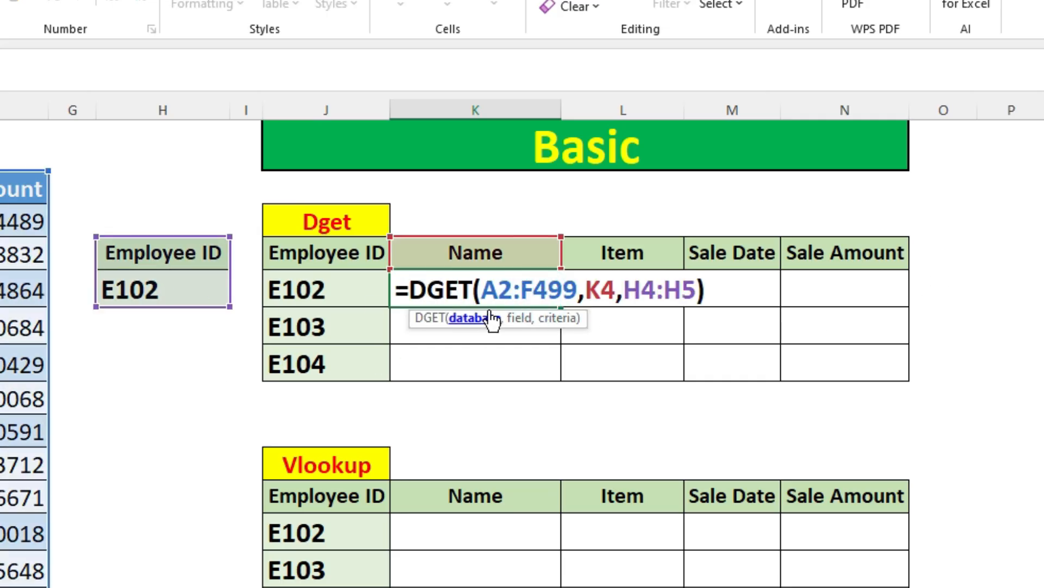
left_click_drag(498, 288, 554, 289)
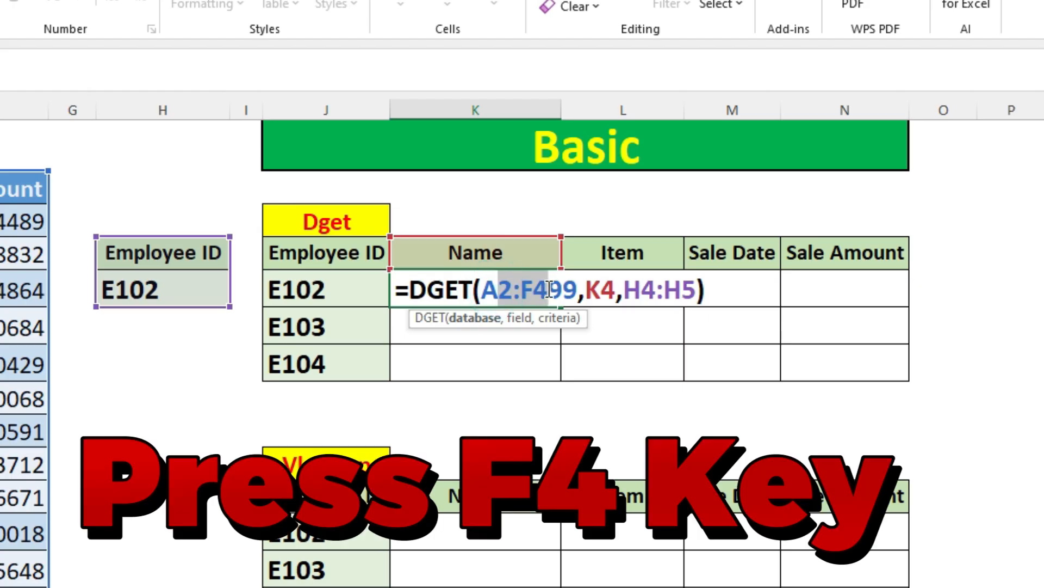
key("F4")
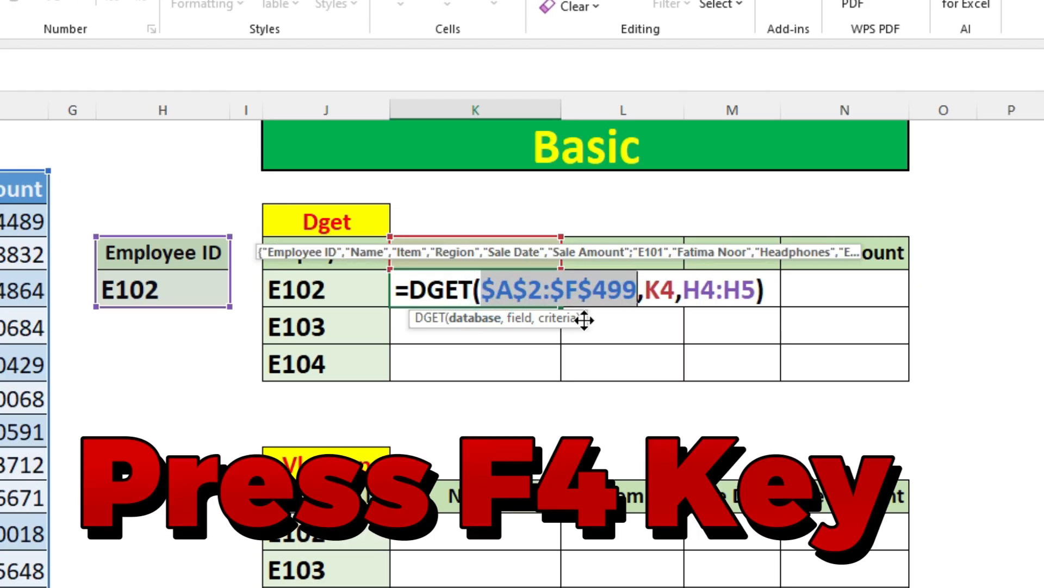
left_click_drag(700, 288, 737, 282)
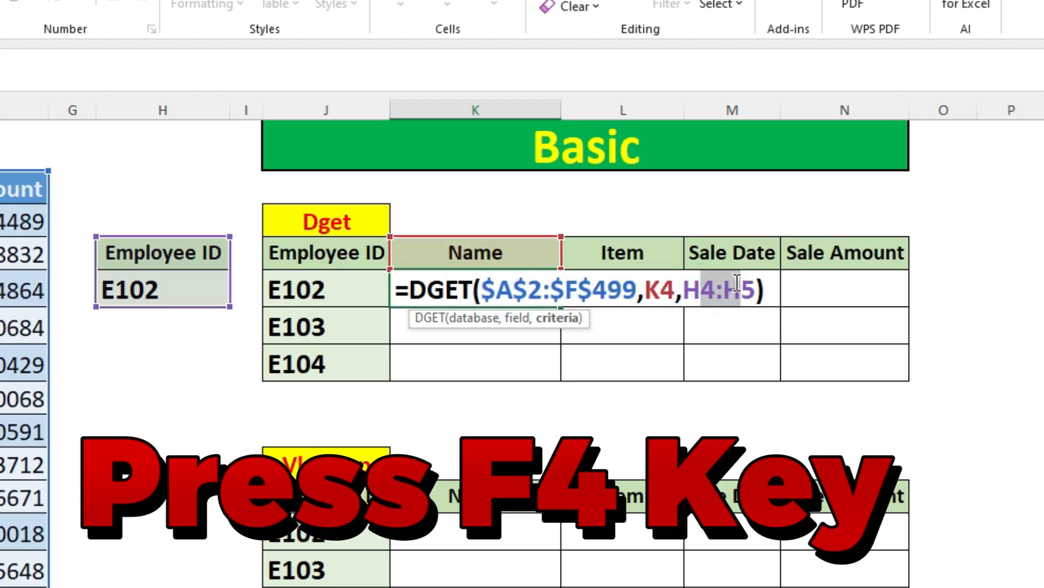
key("F4")
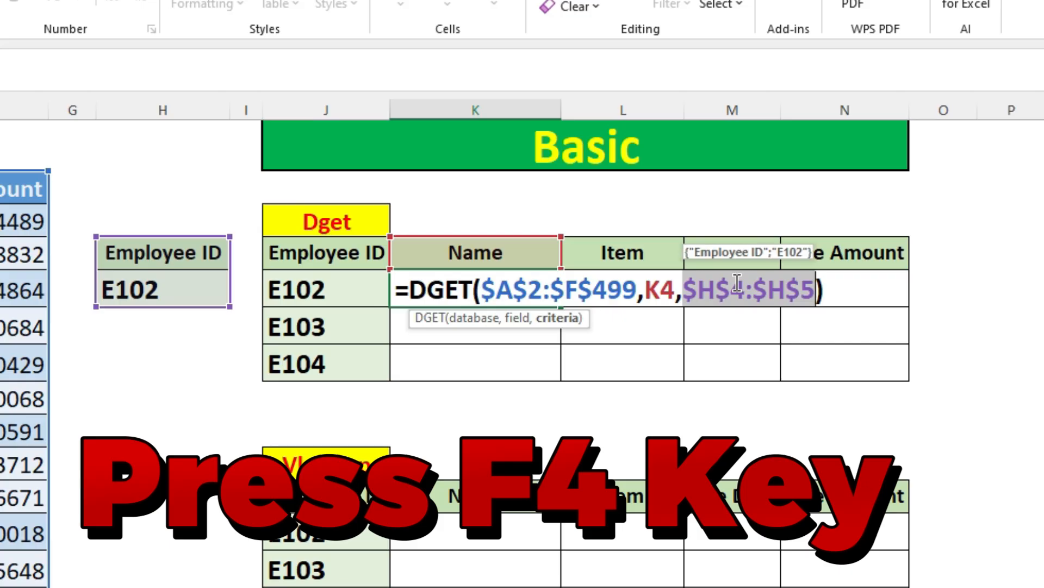
key("Return")
Step: Fill the DGET formula from K5 across to the Sale Amount column and down the Name column to E104
left_click(538, 286)
left_click_drag(561, 306, 866, 327)
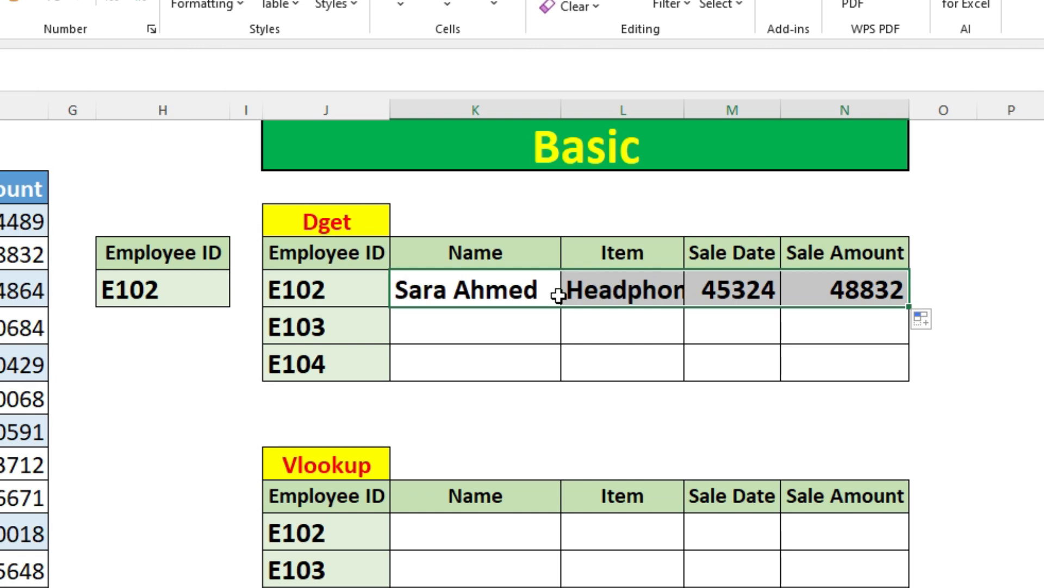
left_click(475, 277)
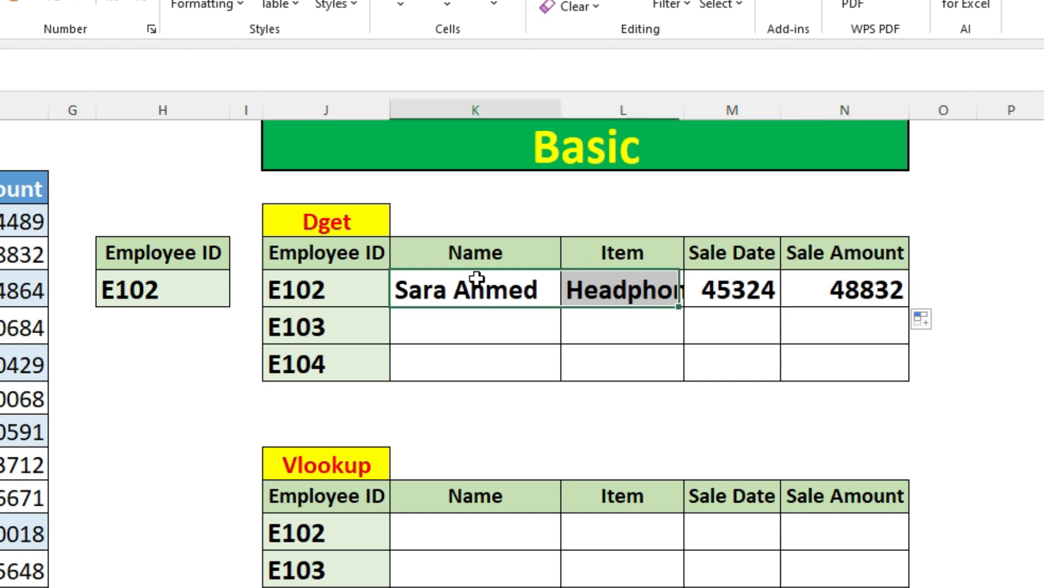
left_click_drag(560, 307, 546, 394)
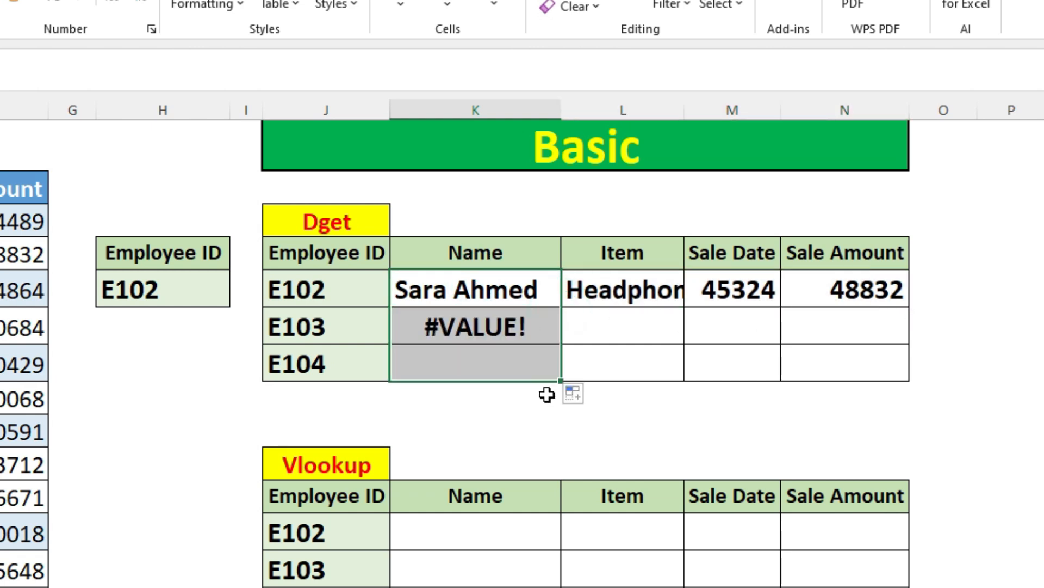
Step: Examine the references of the DGET formula copied into the Name cell for E103
left_click(470, 325)
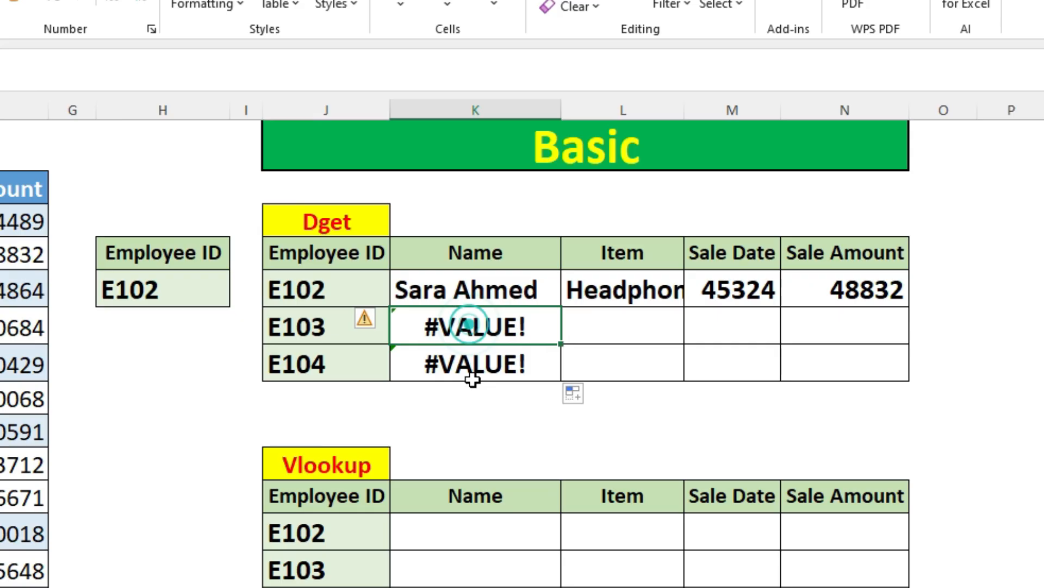
double_click(465, 329)
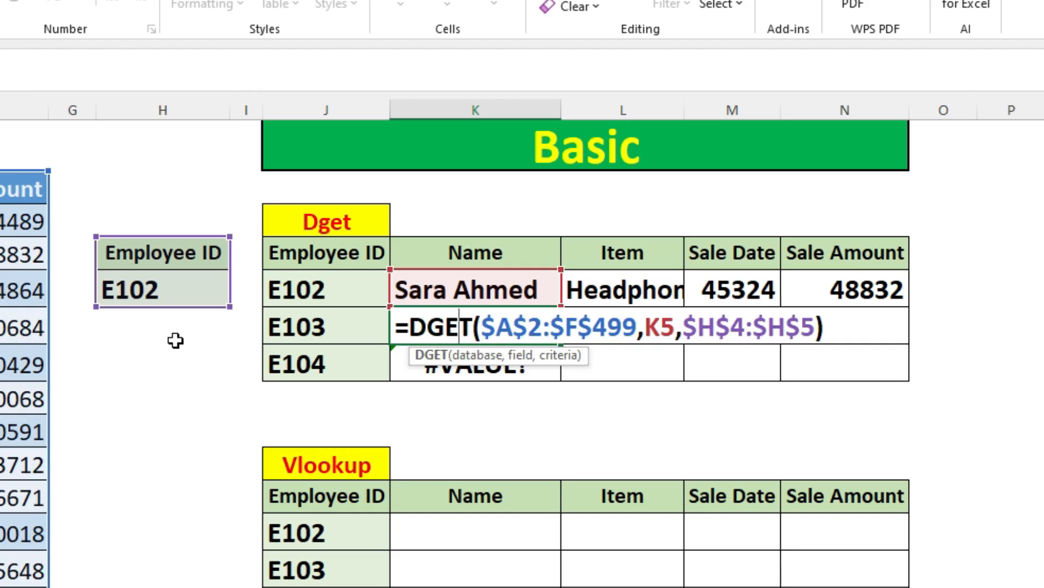
key("Return")
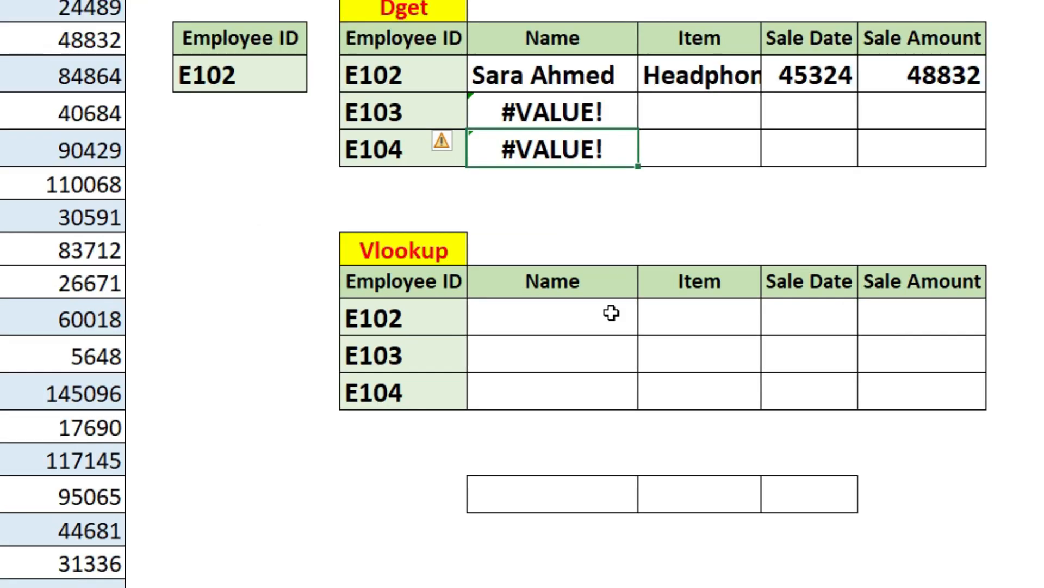
Step: Begin a VLOOKUP formula in the Vlookup table's Name cell for E102 (K12), with lookup value J12 and table array A2:F499
left_click(498, 539)
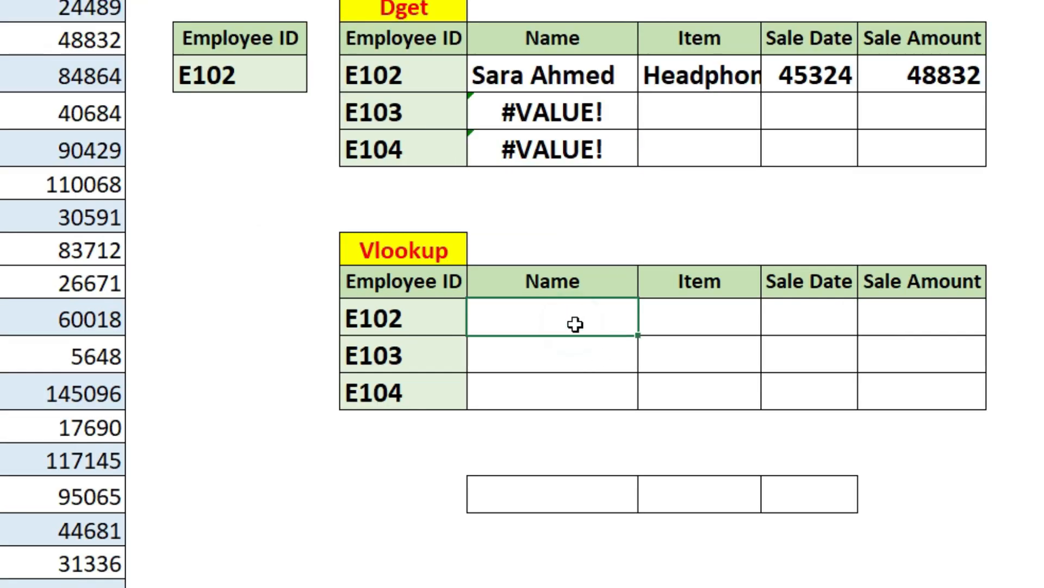
type("=vlo")
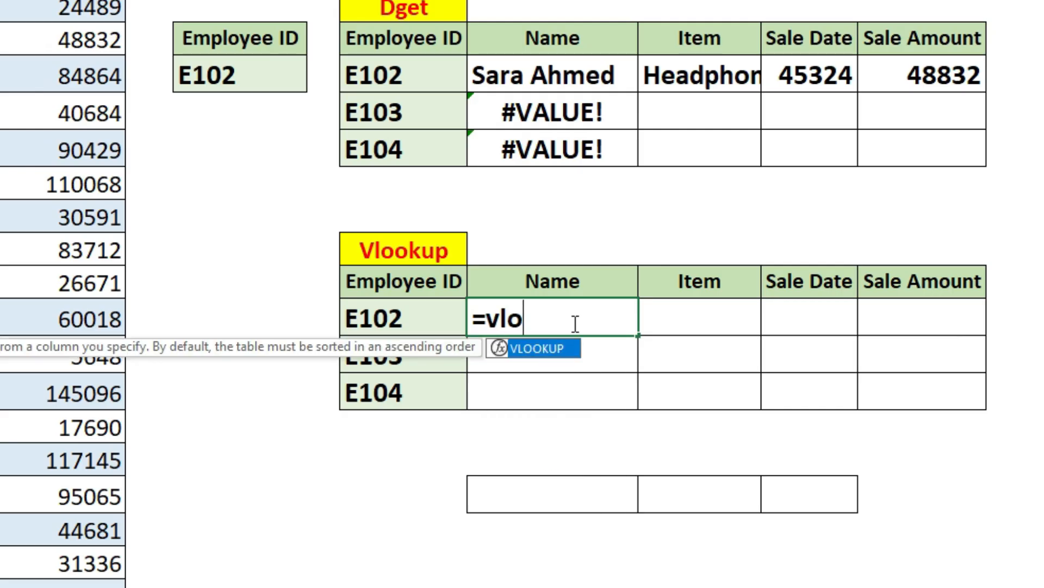
key("Tab")
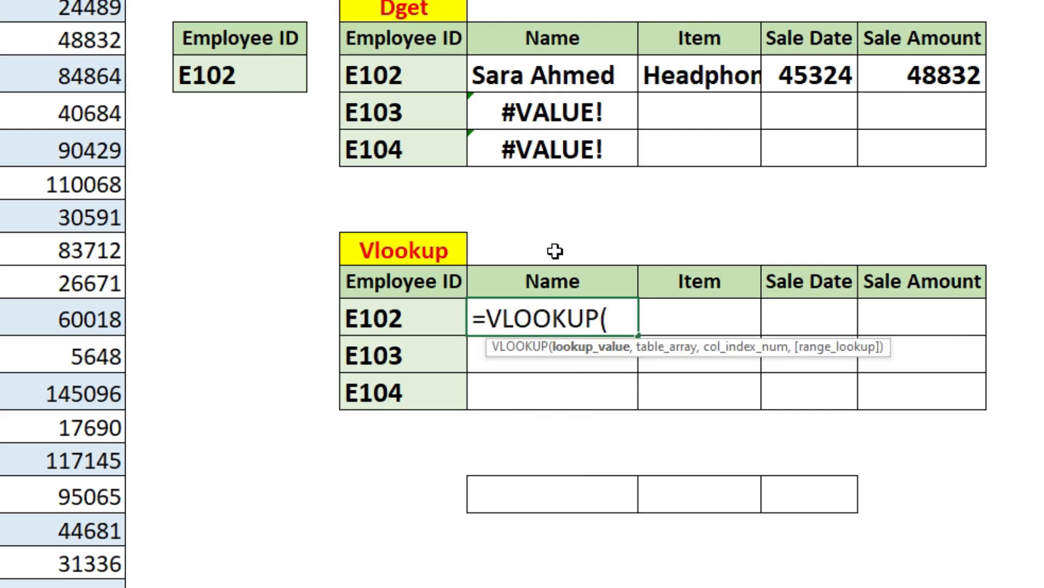
left_click(390, 320)
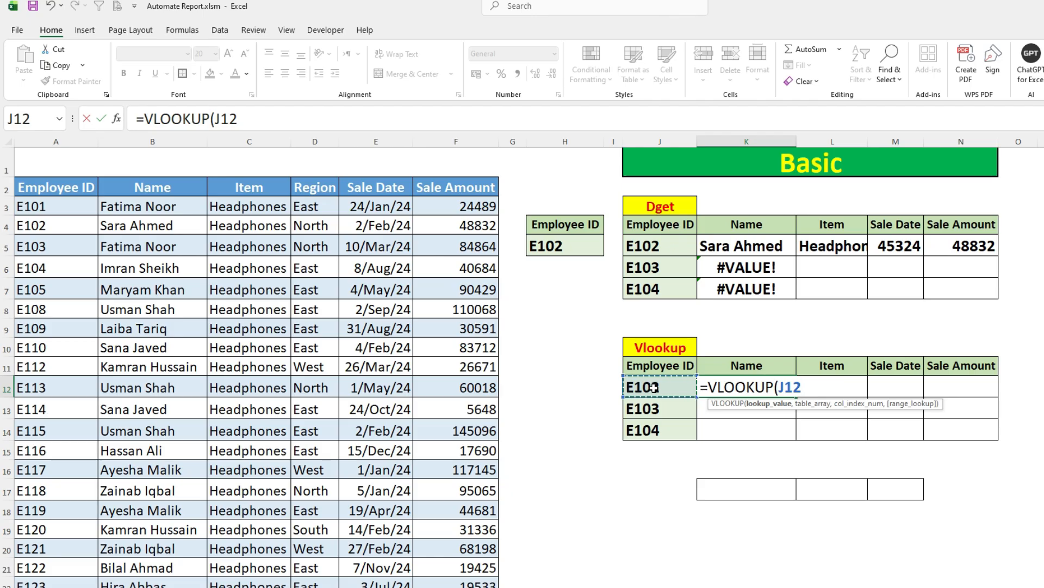
type(",")
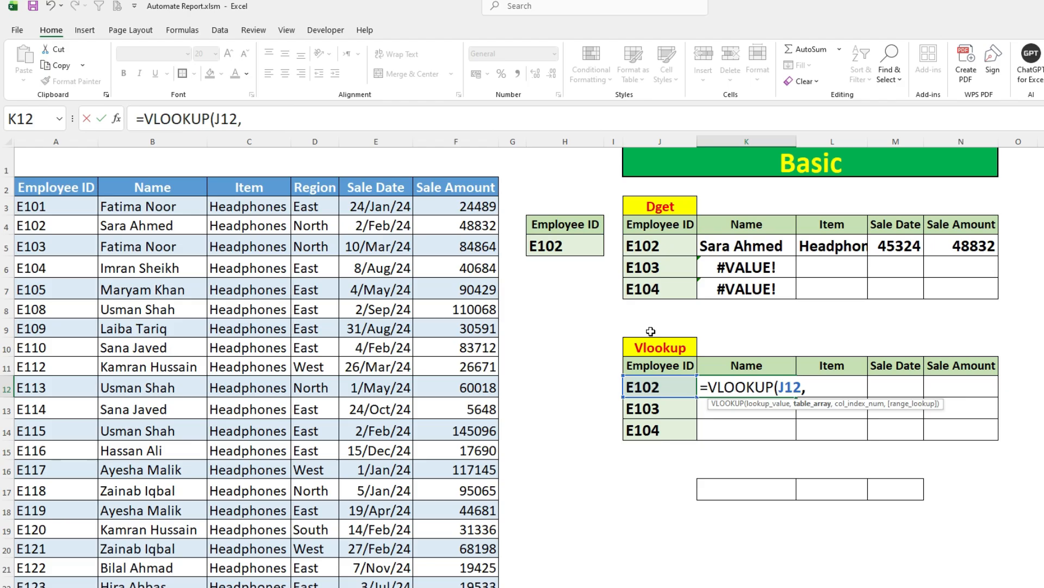
left_click(88, 194)
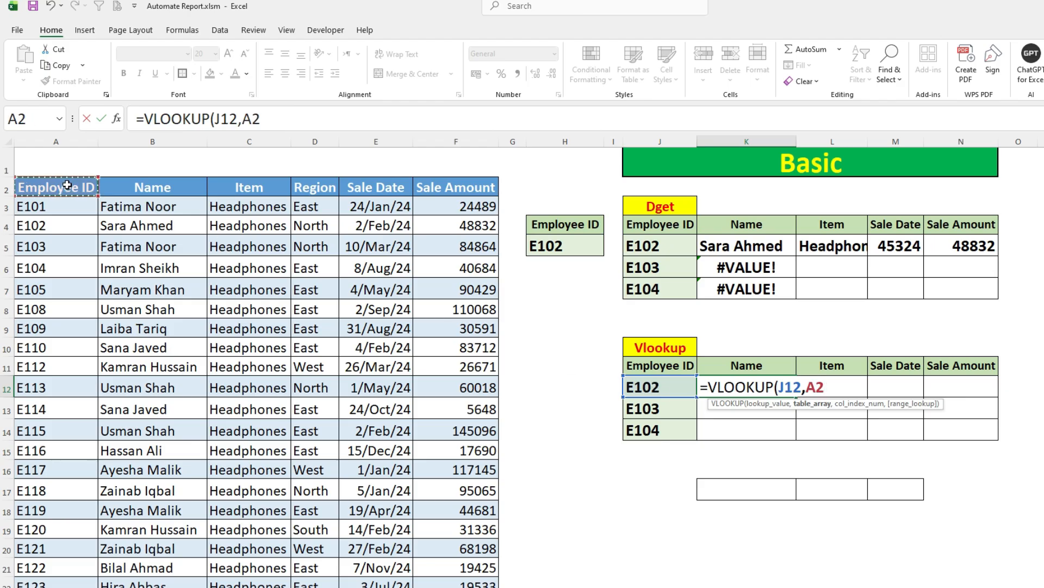
key("ctrl+shift+Right")
key("ctrl+shift+Down")
type(",2")
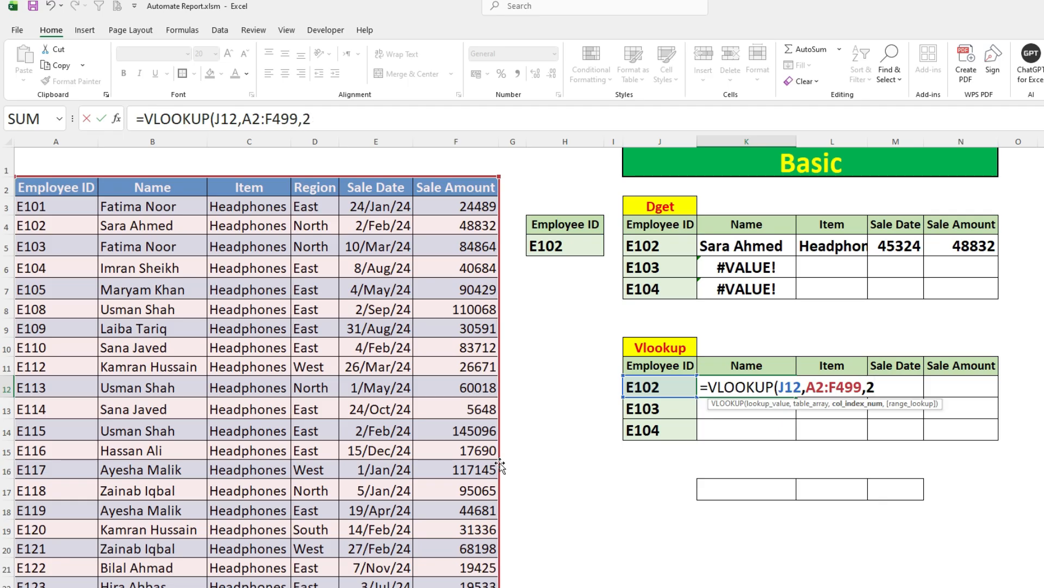
Step: Complete the VLOOKUP formula with column index 2 and 0 for an exact match
type(",0")
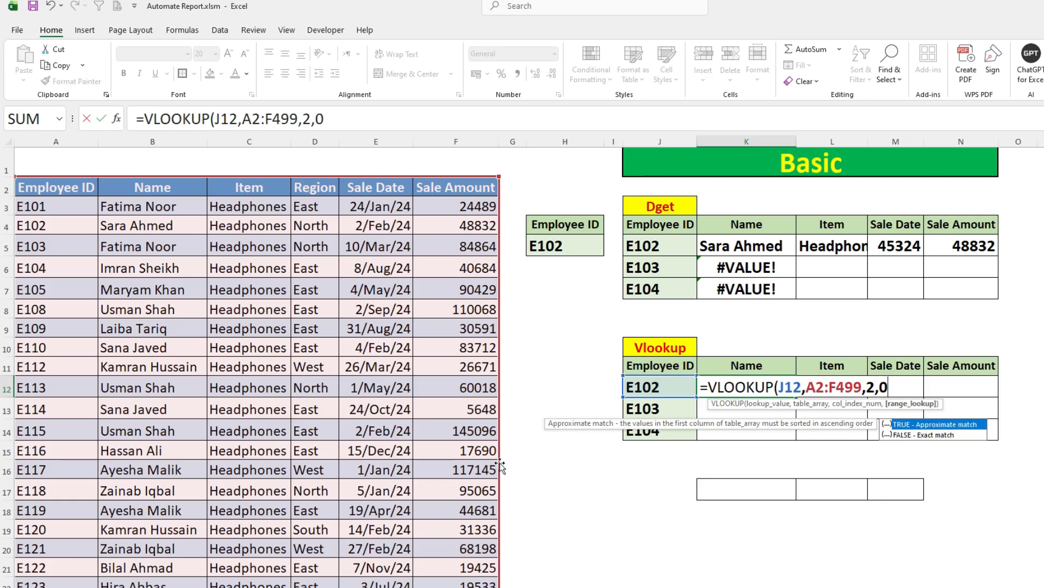
type(")")
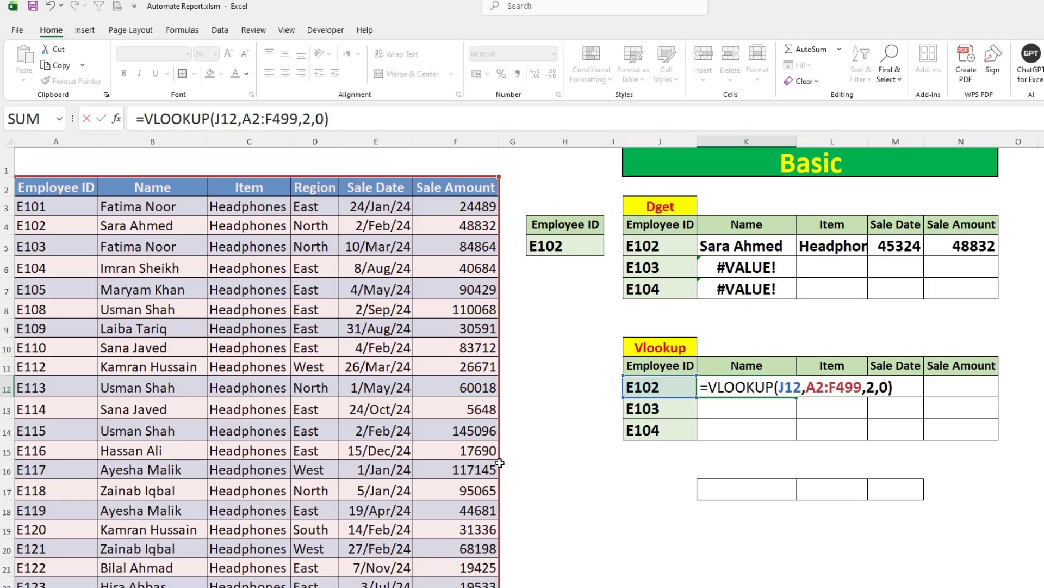
key("Return")
key("Up")
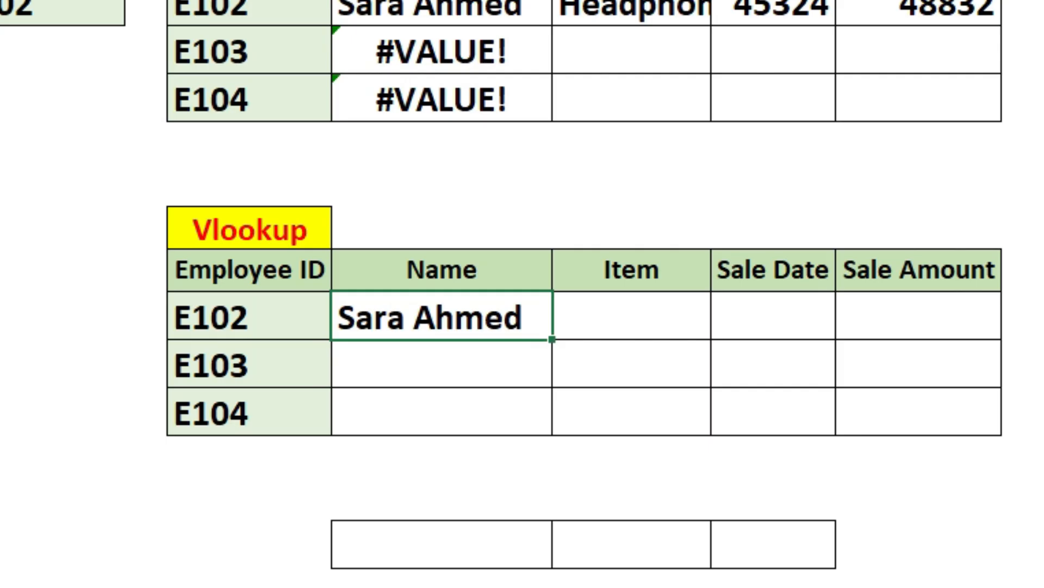
Step: Lock the references in K12's VLOOKUP formula, making the table array $A$2:$F$499 and the lookup value $J12
double_click(734, 387)
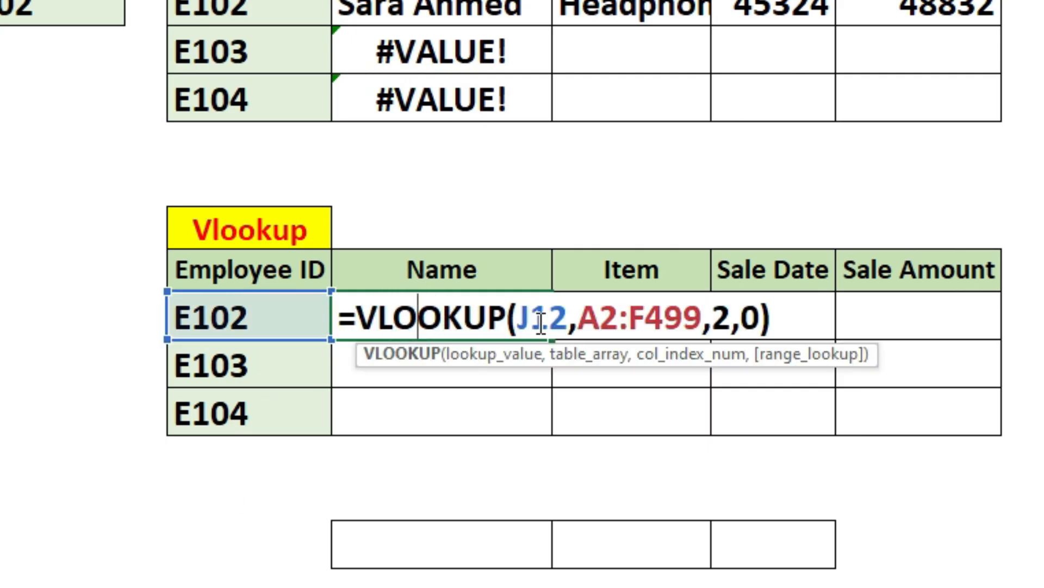
double_click(680, 321)
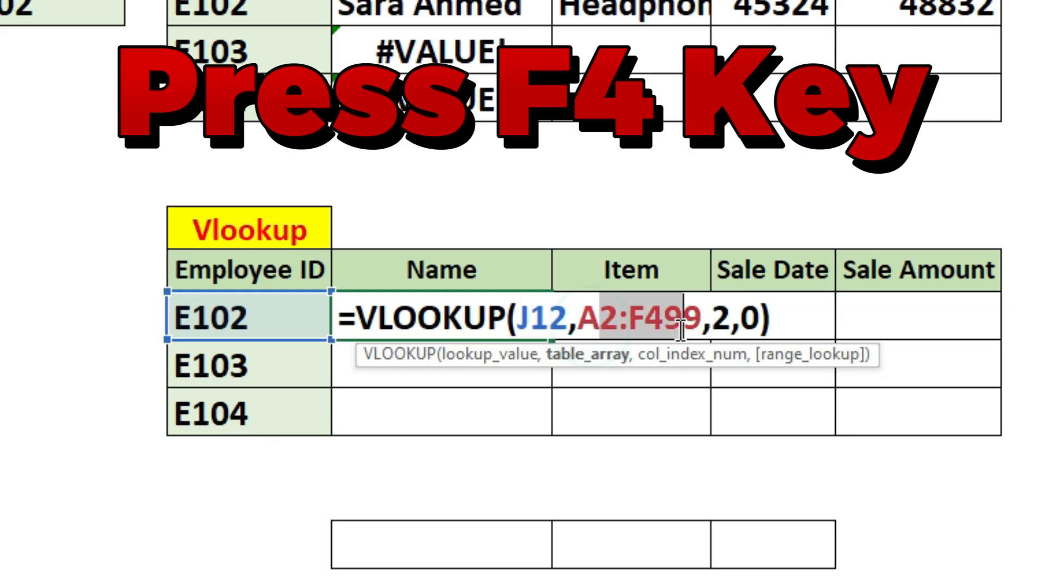
key("F4")
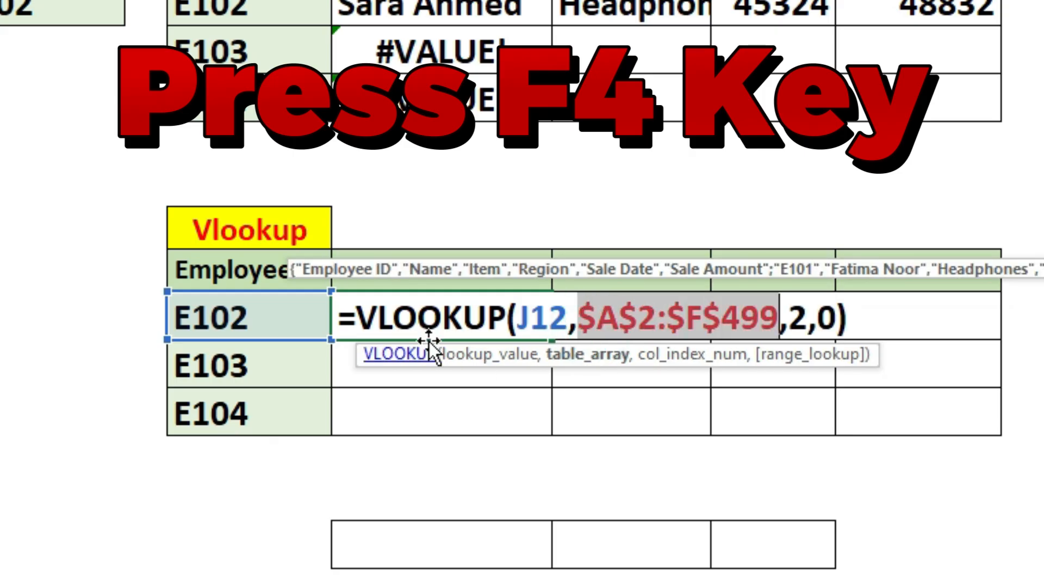
left_click(530, 317)
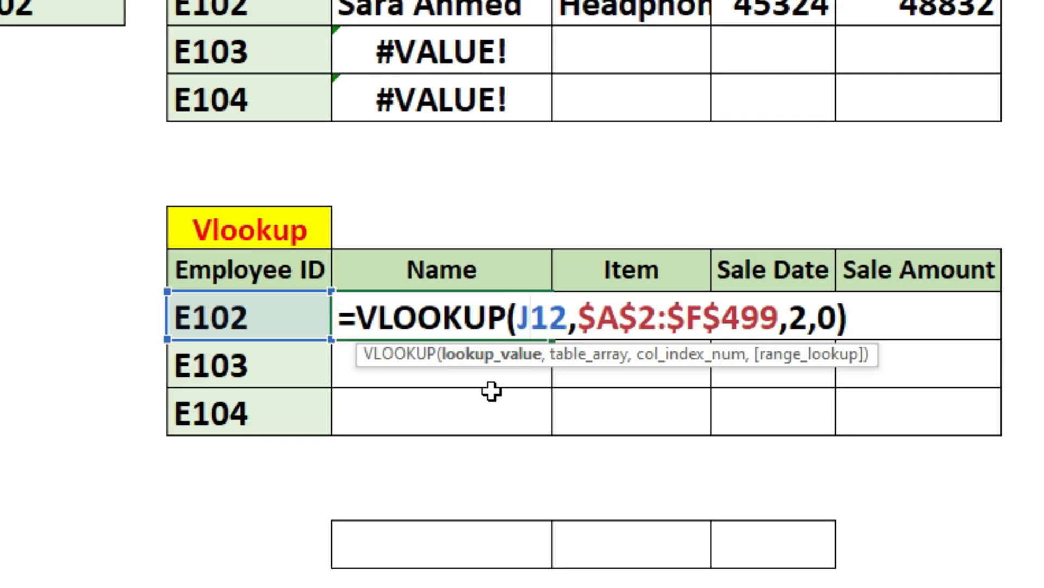
key("F4")
key("F4")
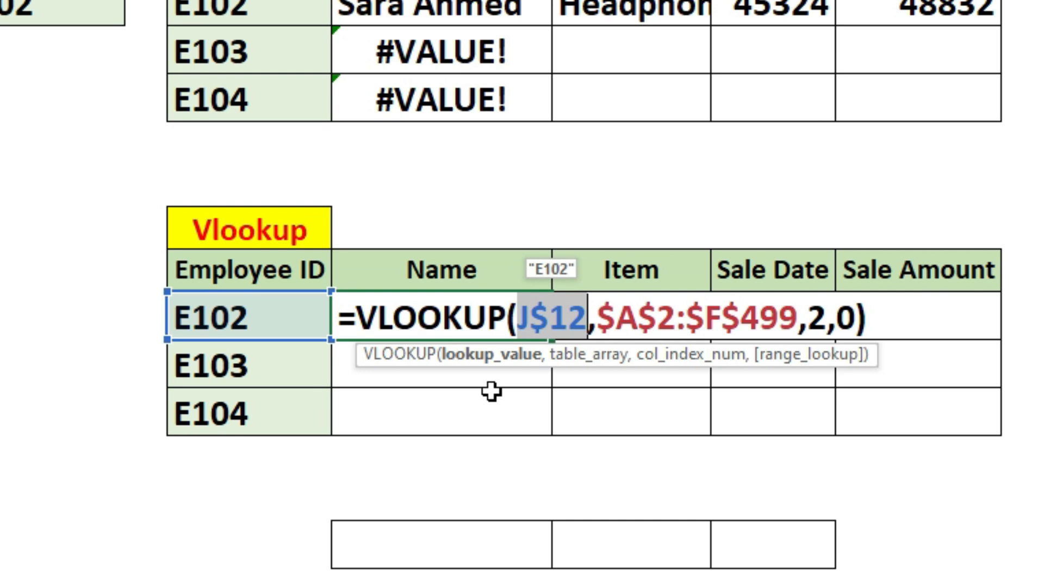
key("F4")
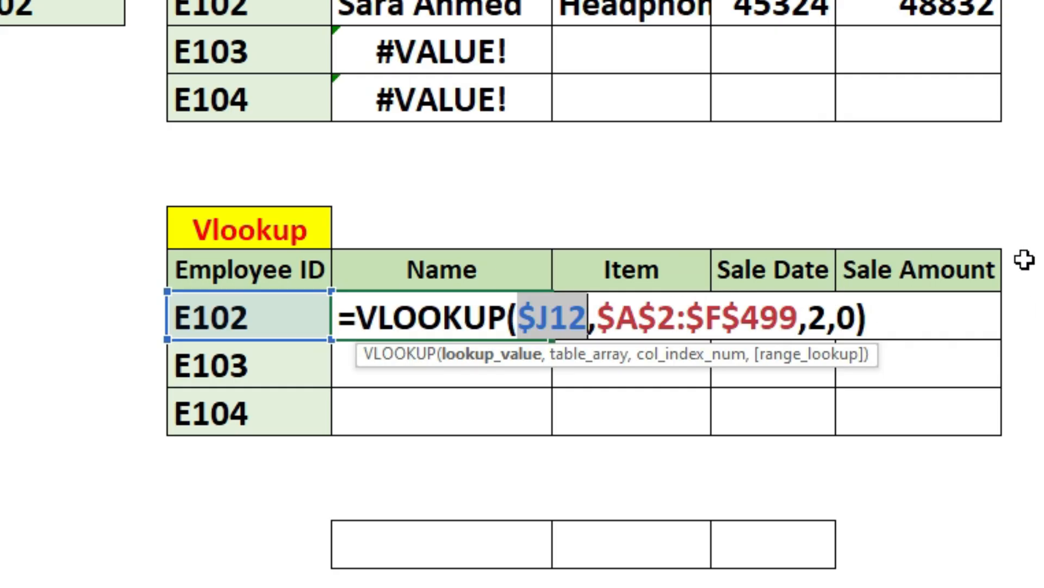
key("Return")
Step: Fill the VLOOKUP formula from K12 across to the Sale Amount column and down the Name column to E104
left_click(549, 333)
left_click_drag(552, 338, 985, 342)
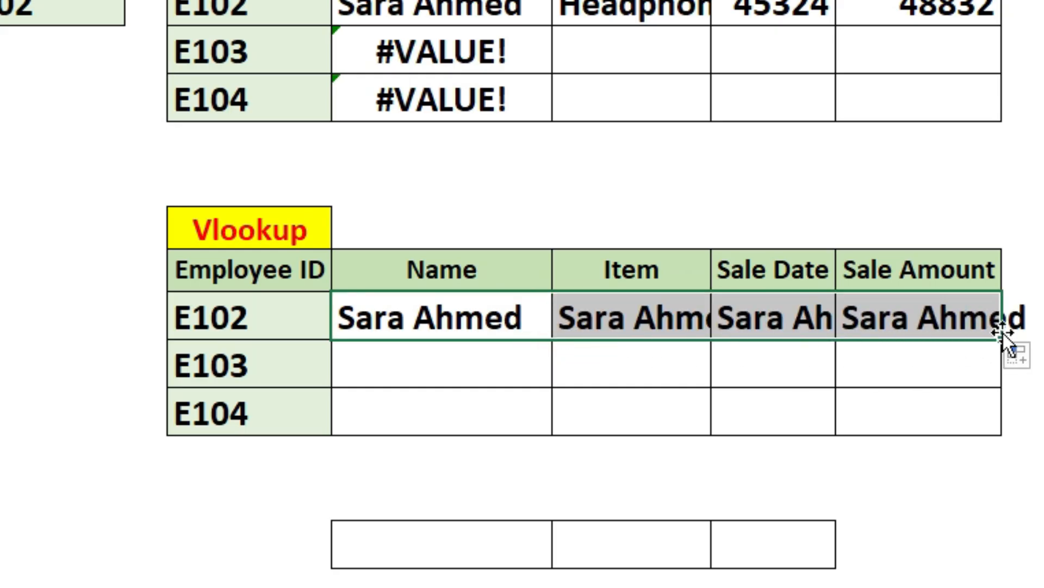
left_click(504, 333)
left_click_drag(551, 339, 540, 438)
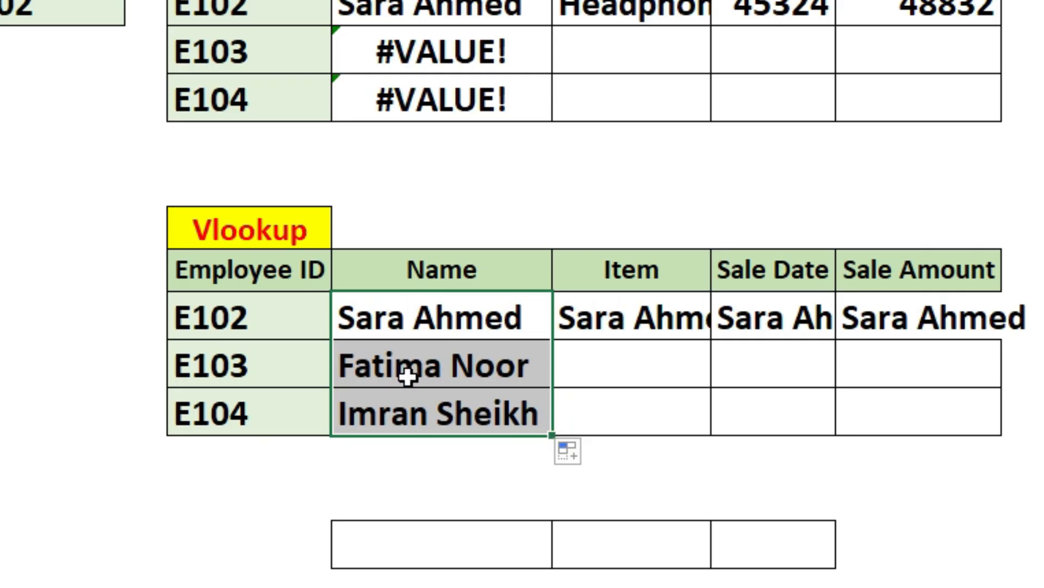
Step: Clear the copied formulas from E102's Item, Sale Date and Sale Amount cells in the Vlookup table
left_click_drag(574, 324, 840, 319)
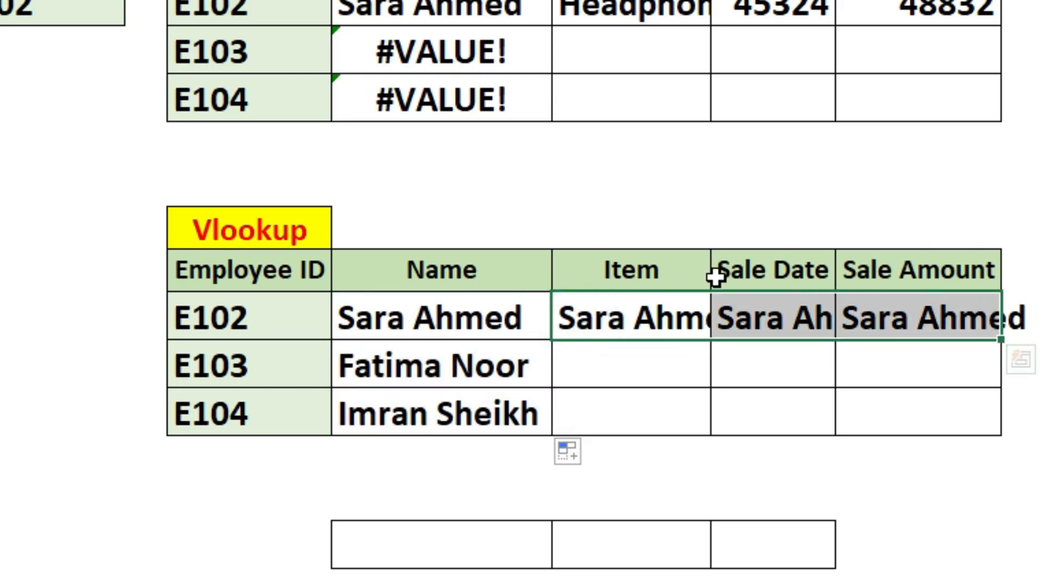
key("Delete")
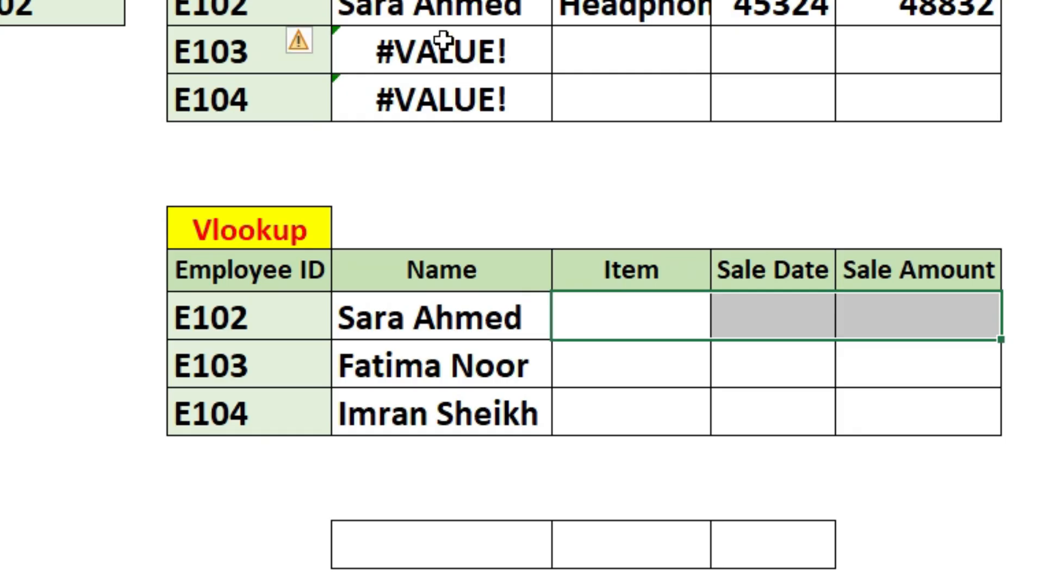
left_click(444, 42)
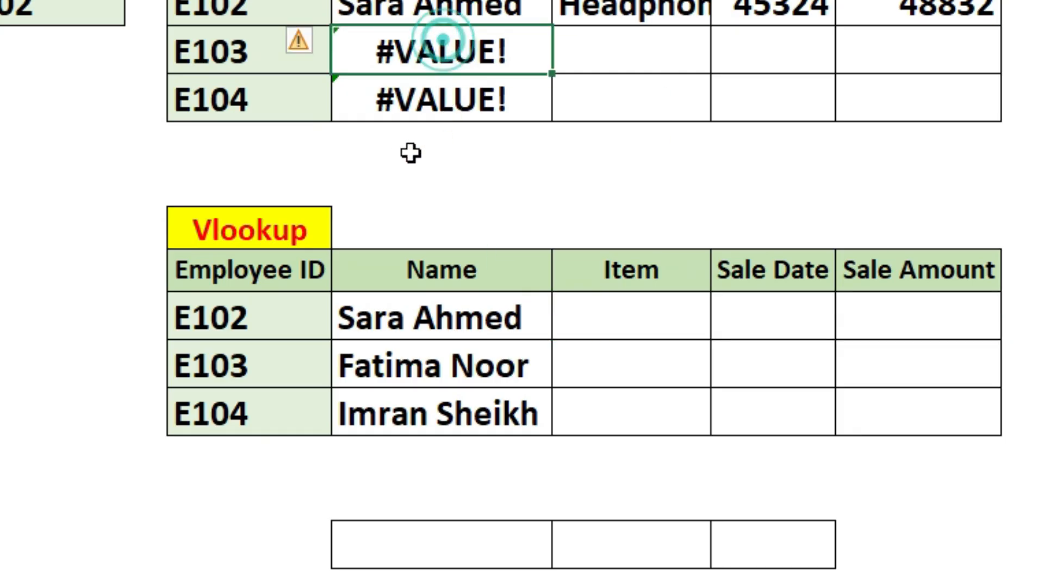
left_click(474, 326)
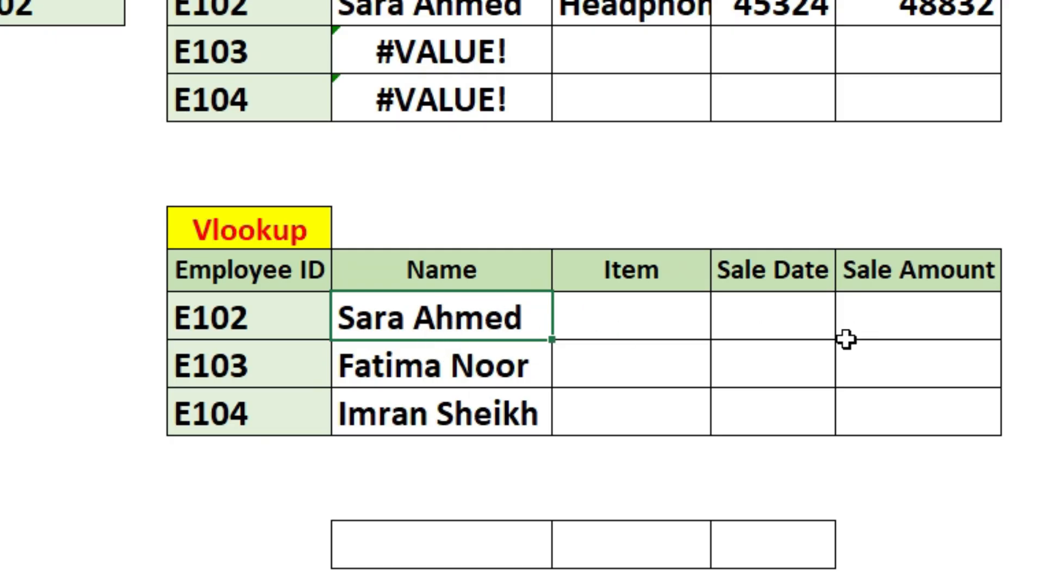
Step: Enter a MATCH formula in K17 that looks up the Name header K11 in A2:F2 with match type 0
left_click(409, 553)
left_click(409, 554)
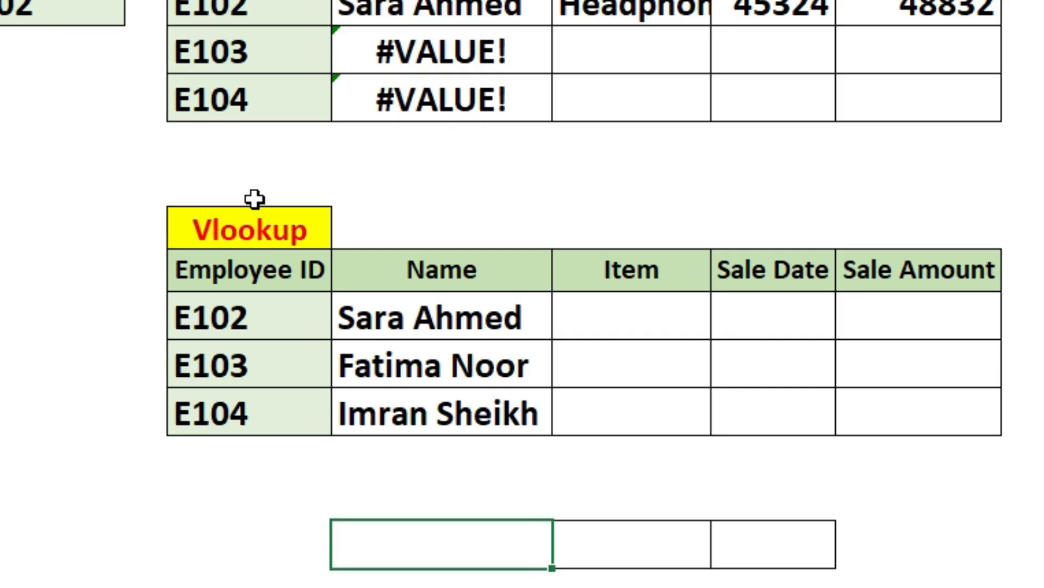
type("=ma")
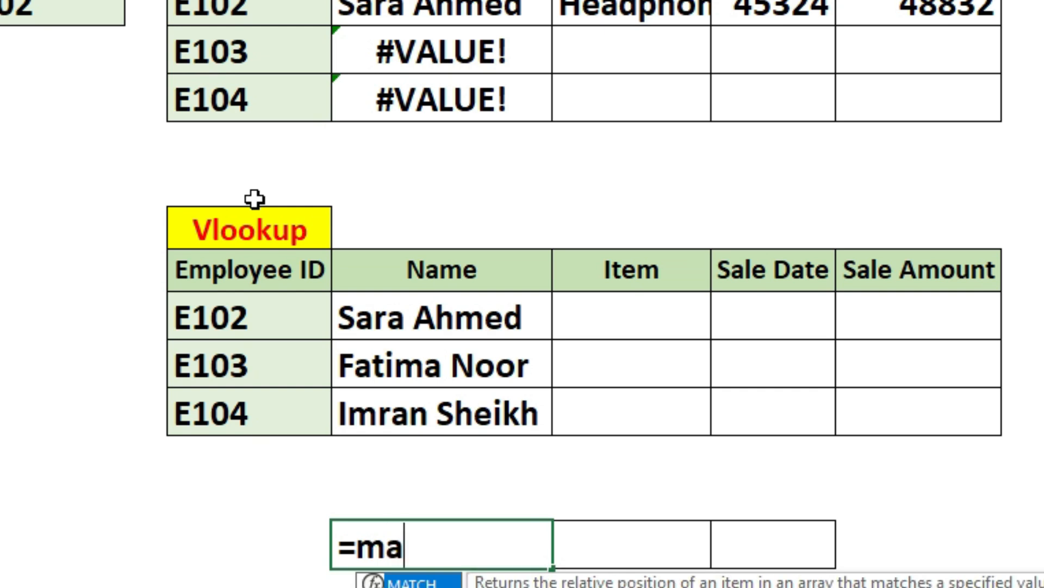
key("Tab")
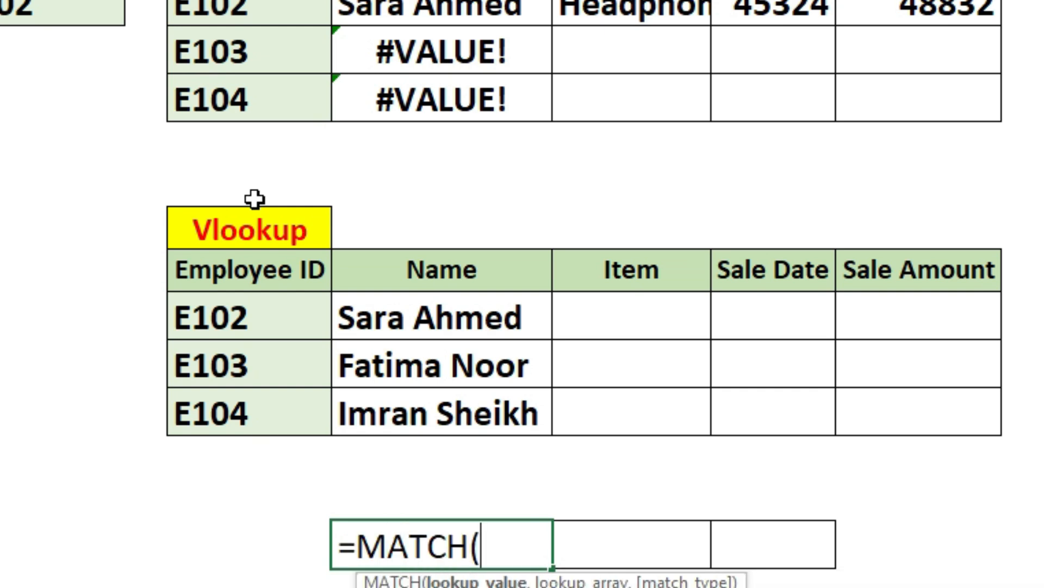
left_click(438, 276)
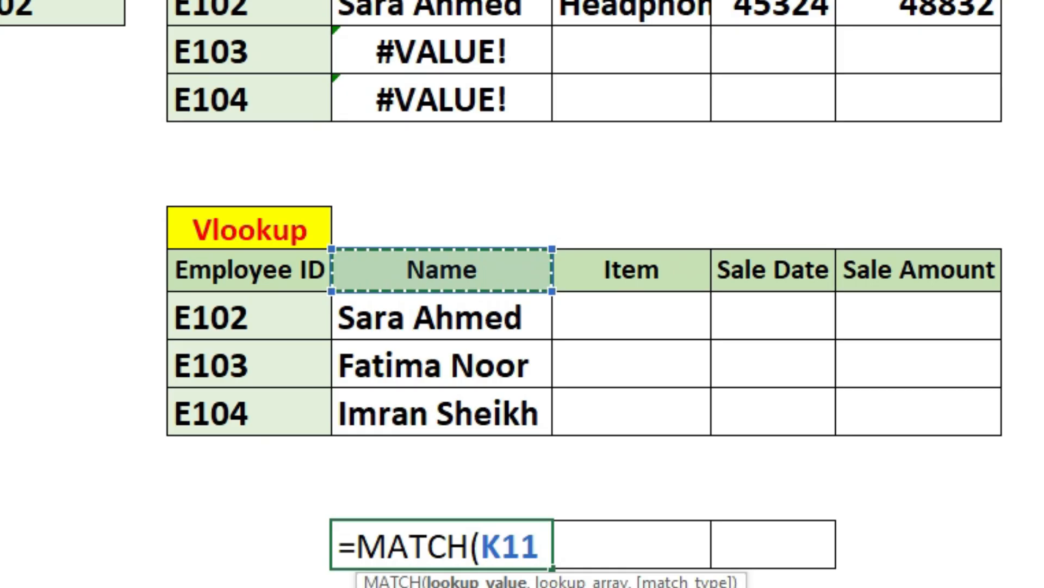
type(",")
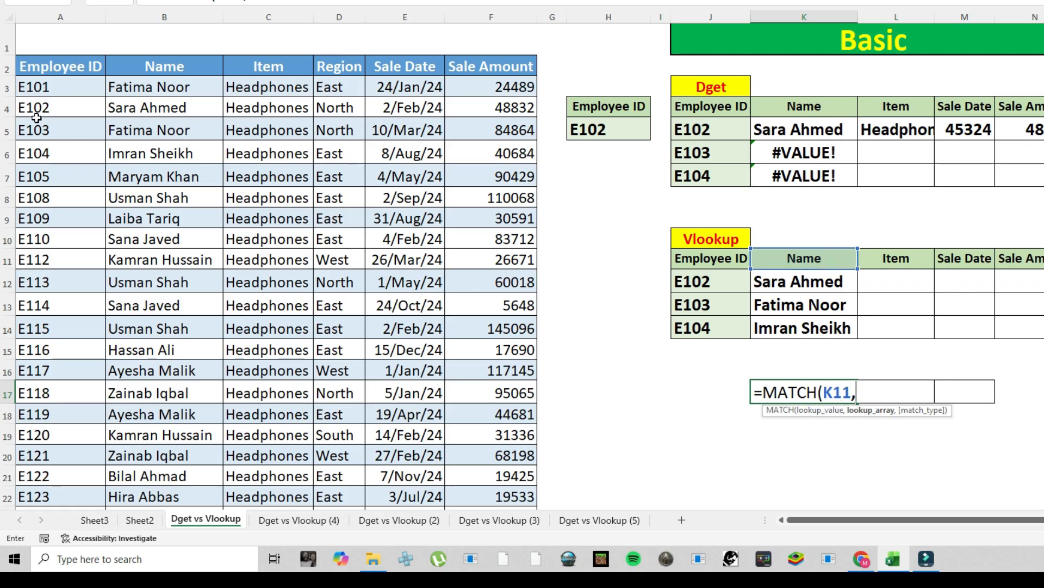
left_click_drag(51, 66, 520, 65)
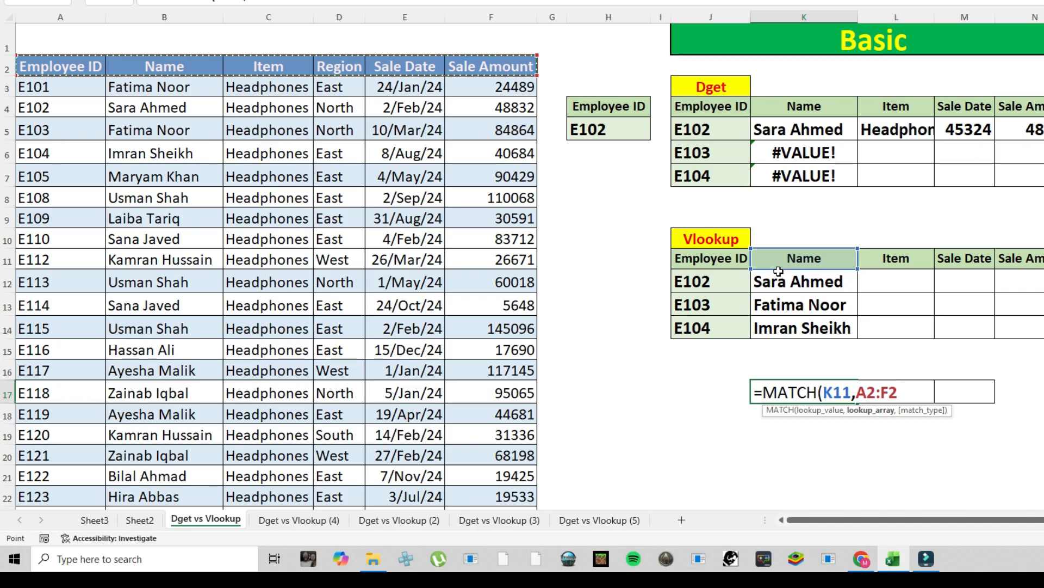
type(",")
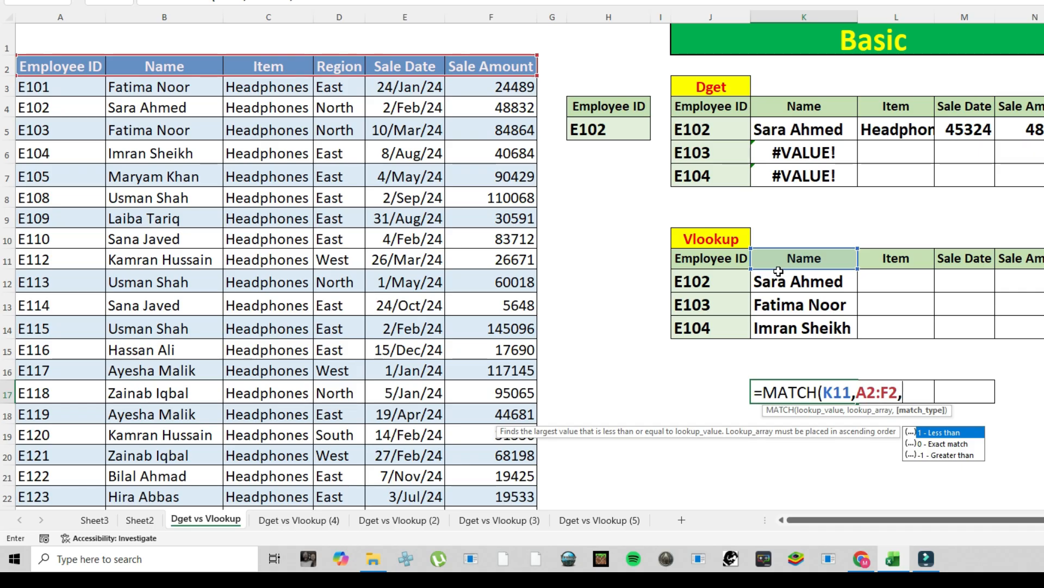
type("0)")
key("Return")
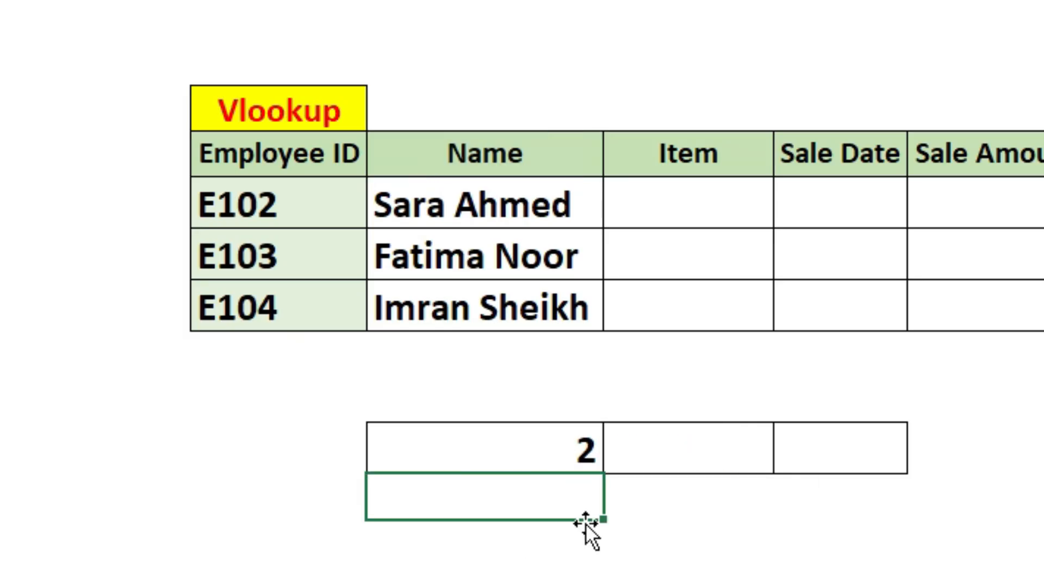
Step: Lock the MATCH formula's lookup array as $A$2:$F$2 and fill the formula from K17 across to M17
double_click(566, 445)
left_click(558, 451)
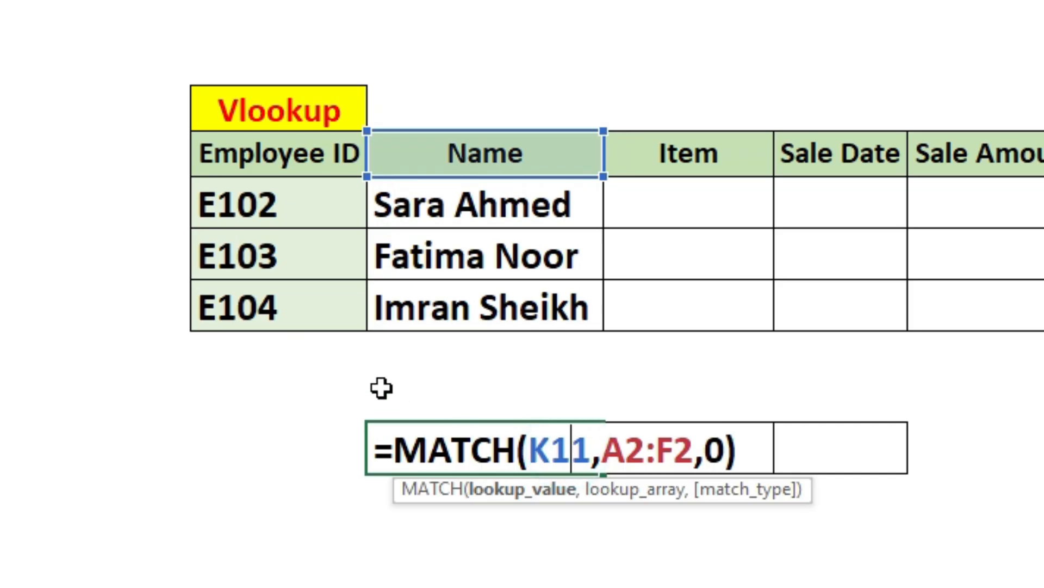
left_click(634, 489)
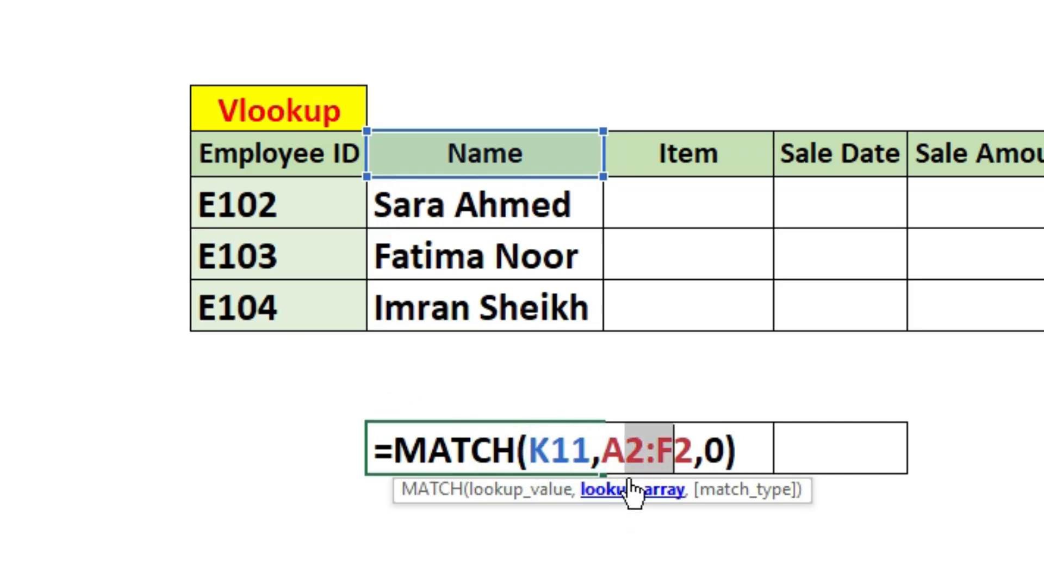
key("F4")
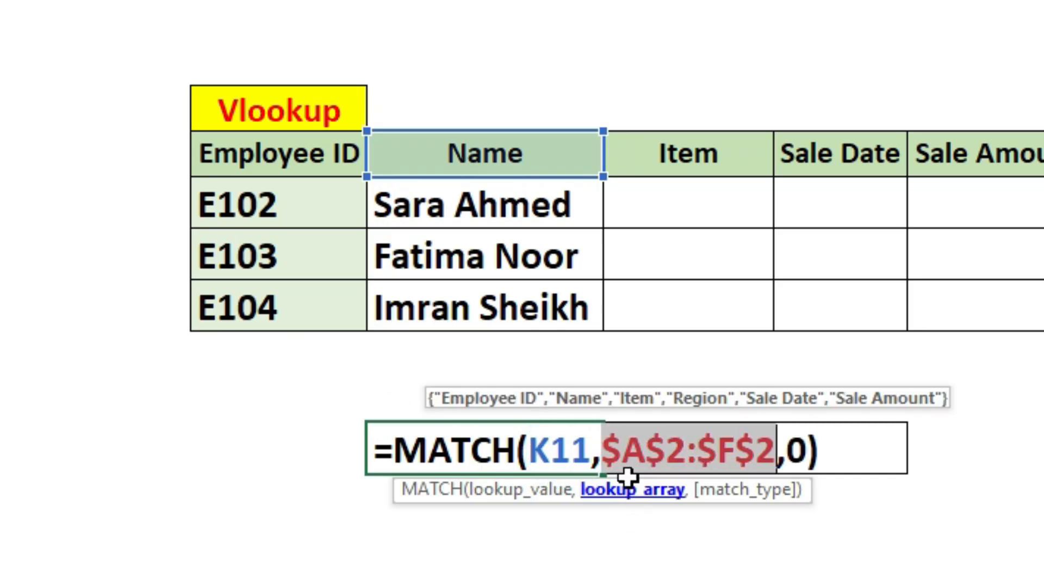
key("Return")
left_click(531, 436)
left_click_drag(604, 473, 897, 459)
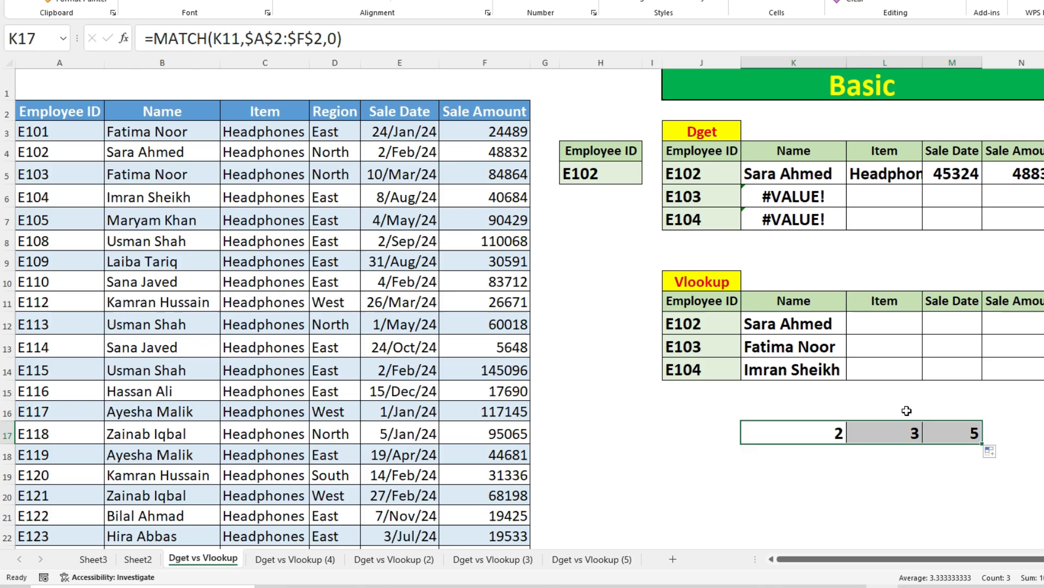
Step: Examine the MATCH formulas in K17:M17 and the column index argument of the VLOOKUP formula in K12
left_click(755, 448)
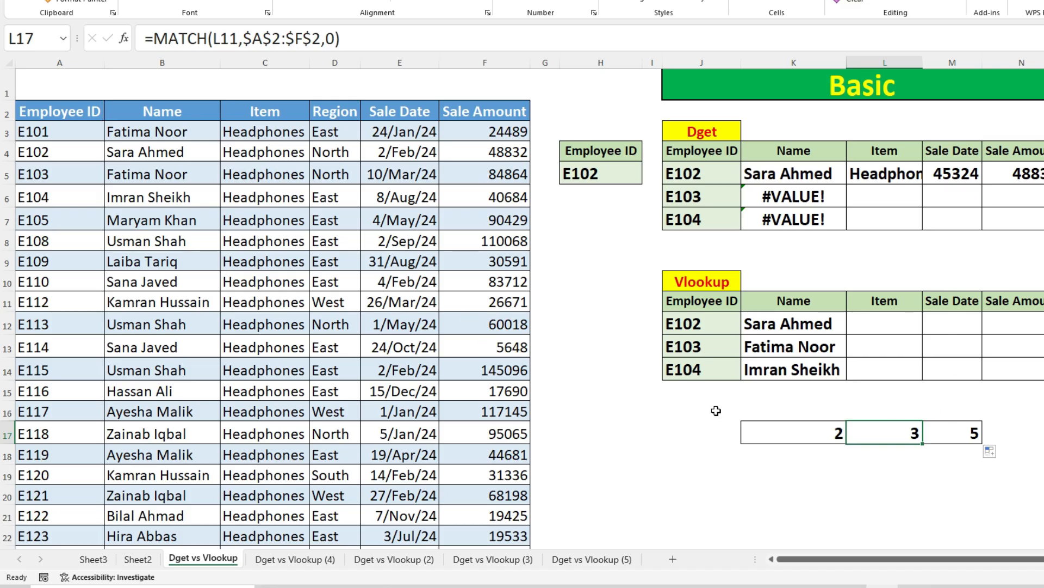
left_click(944, 430)
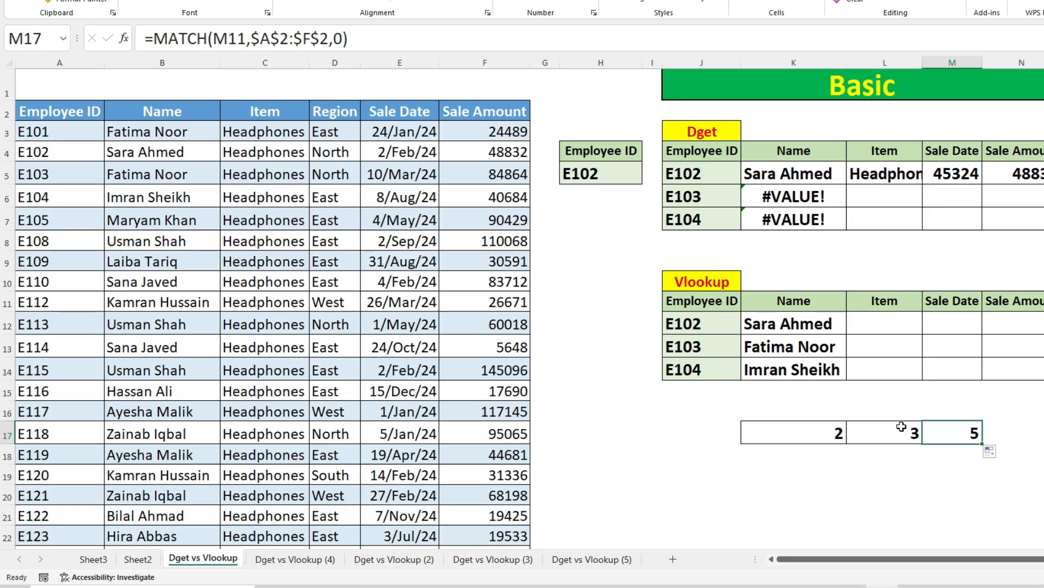
left_click(825, 429)
left_click(887, 433)
left_click(946, 433)
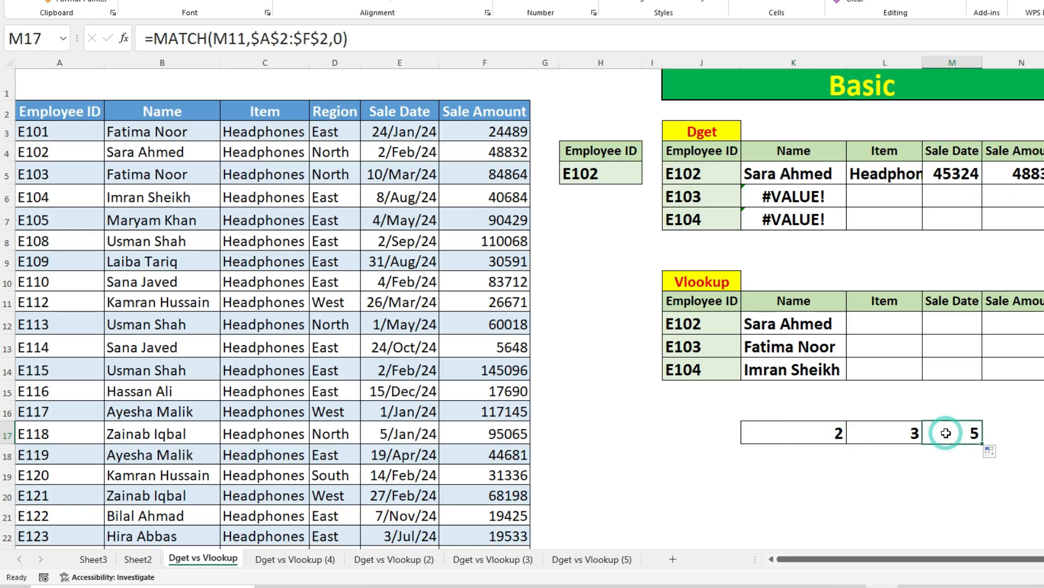
left_click(839, 433)
left_click(783, 324)
double_click(783, 323)
double_click(972, 323)
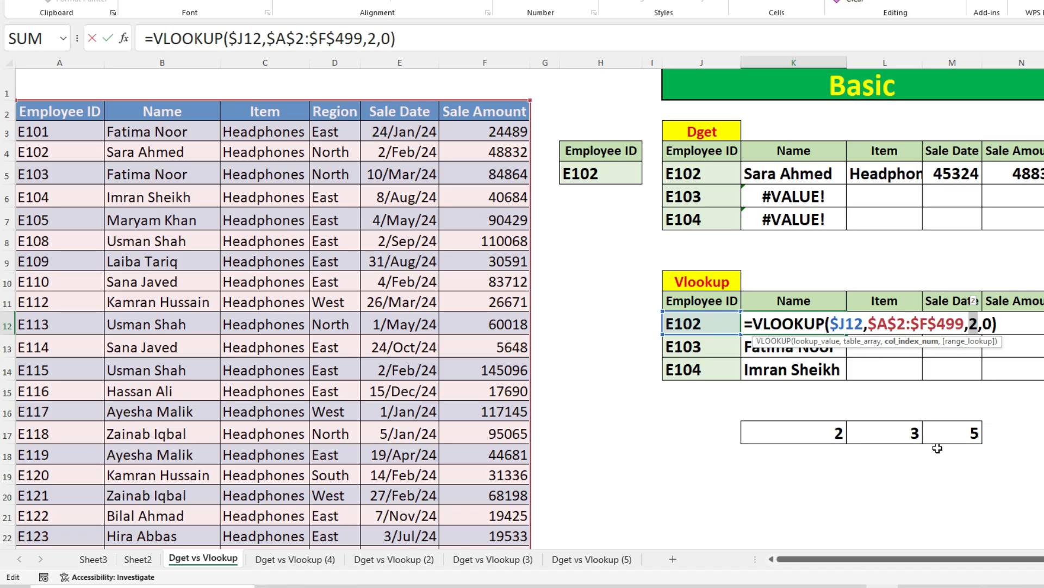
key("Escape")
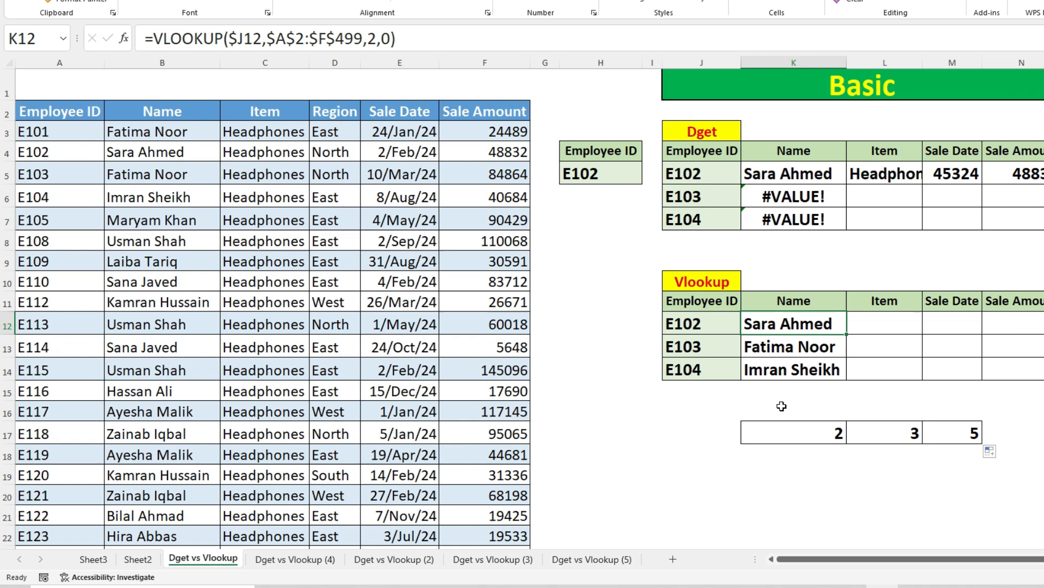
Step: Replace the column index in K12's VLOOKUP with K17's MATCH expression and fill the formula across to the Sale Amount column
double_click(800, 433)
left_click_drag(753, 433, 946, 433)
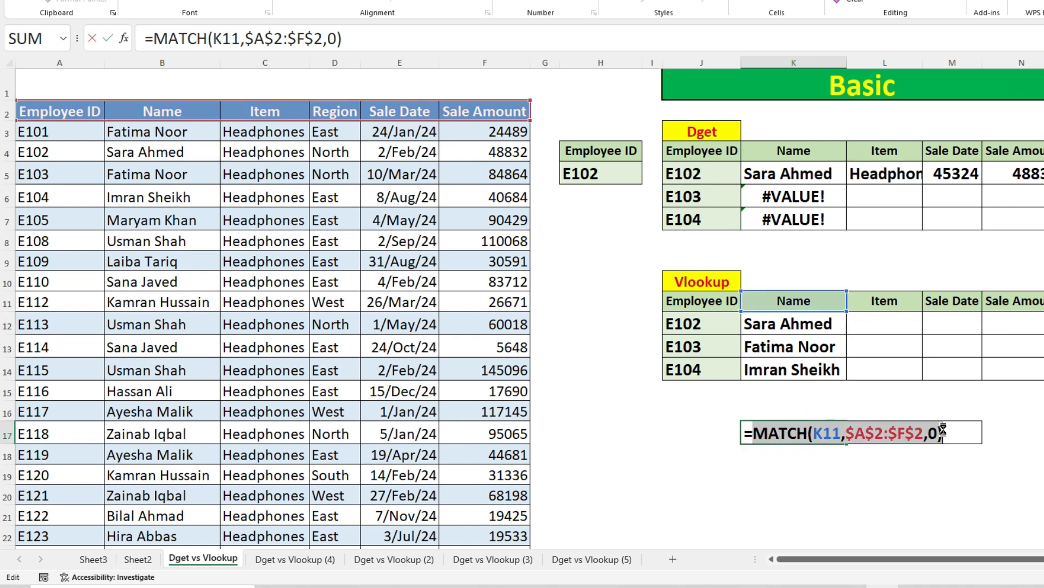
key("Escape")
double_click(808, 321)
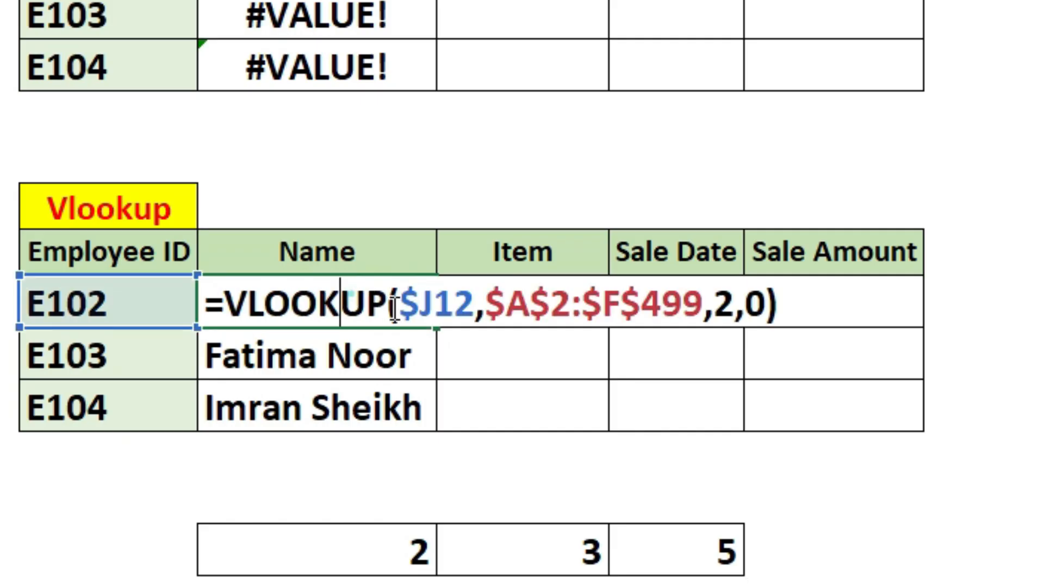
double_click(729, 301)
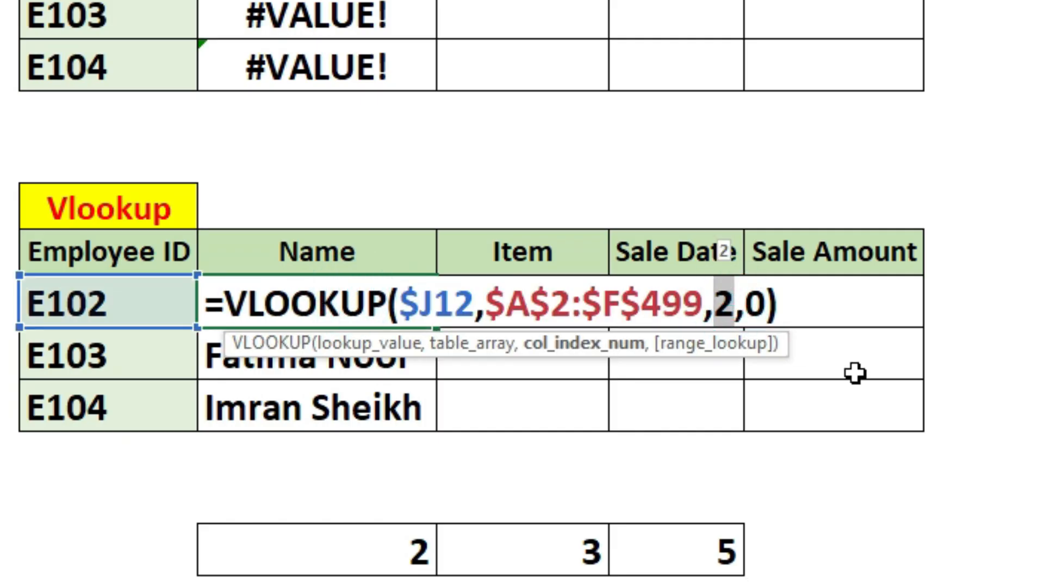
key("Escape")
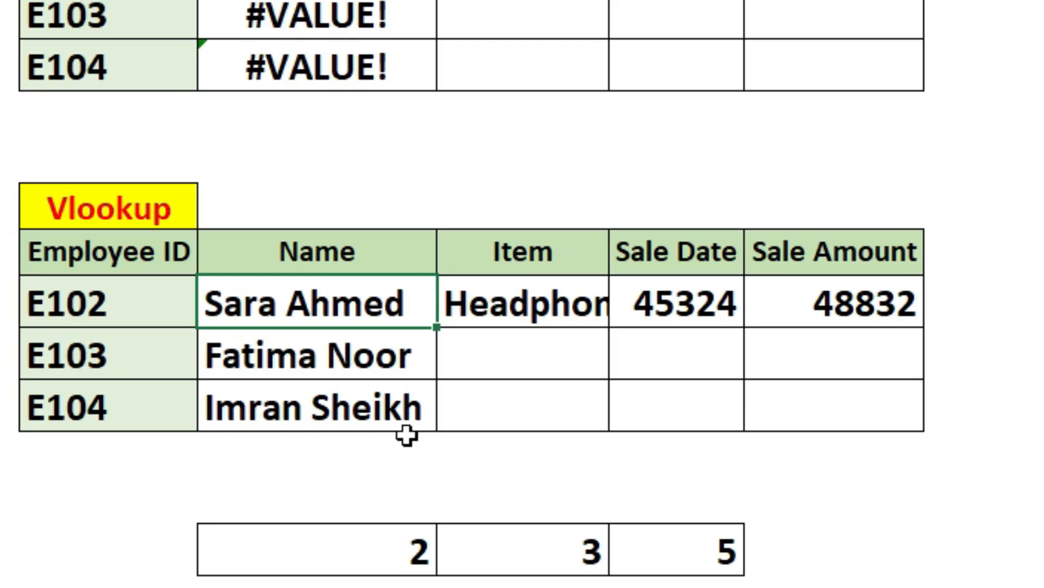
Step: Change the MATCH lookup value in K12's VLOOKUP to K$11 and fill the formula through K12:N14
double_click(388, 303)
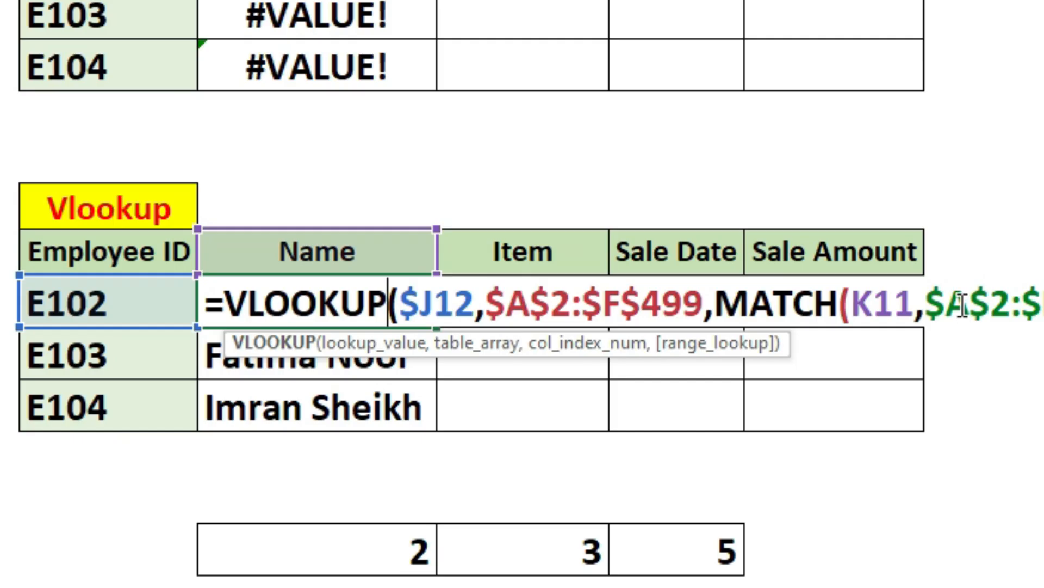
left_click(881, 308)
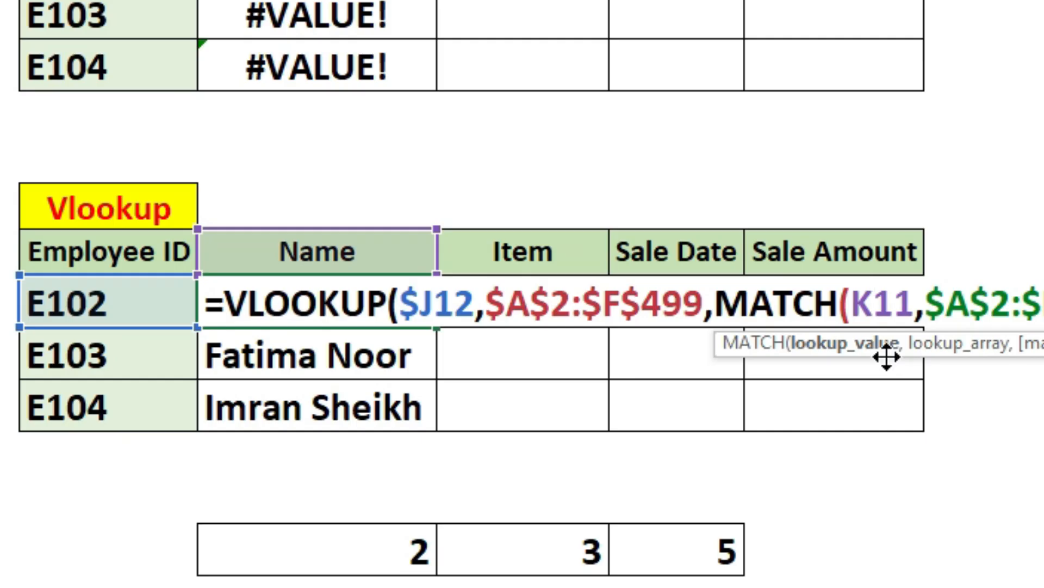
left_click_drag(862, 302, 892, 302)
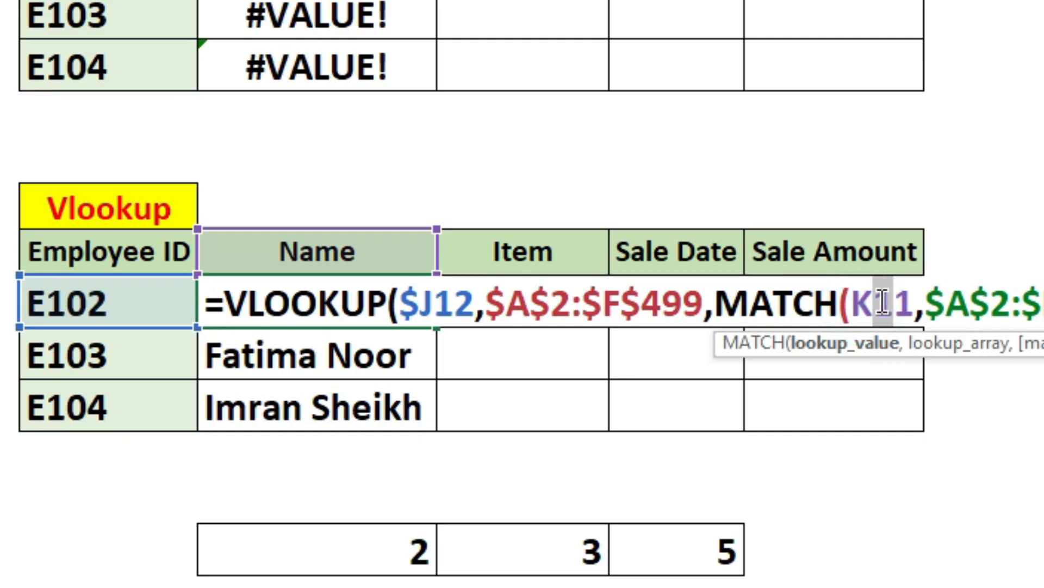
key("F4")
key("F4")
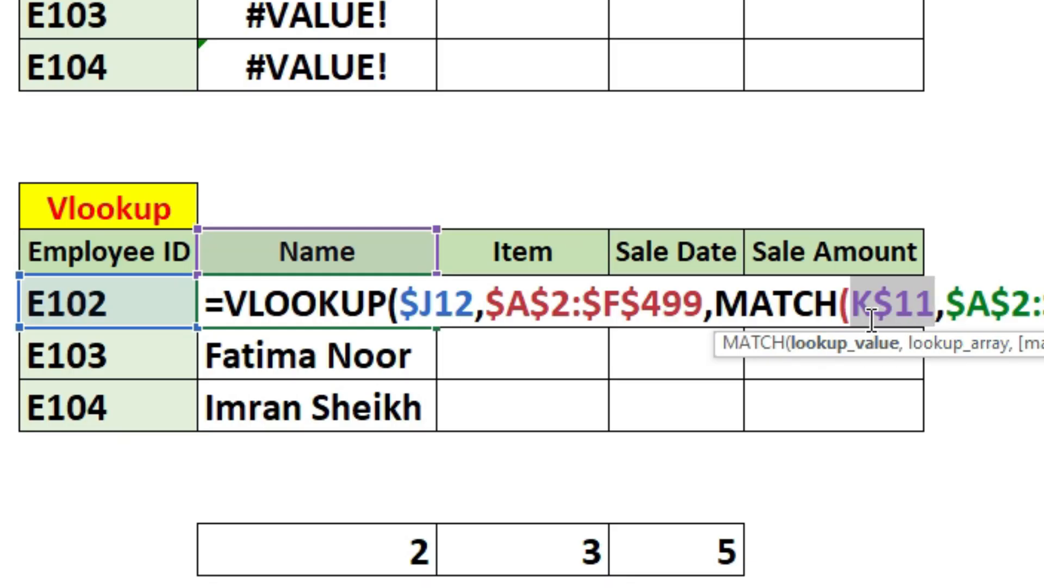
key("Return")
left_click(410, 302)
left_click_drag(432, 328, 929, 435)
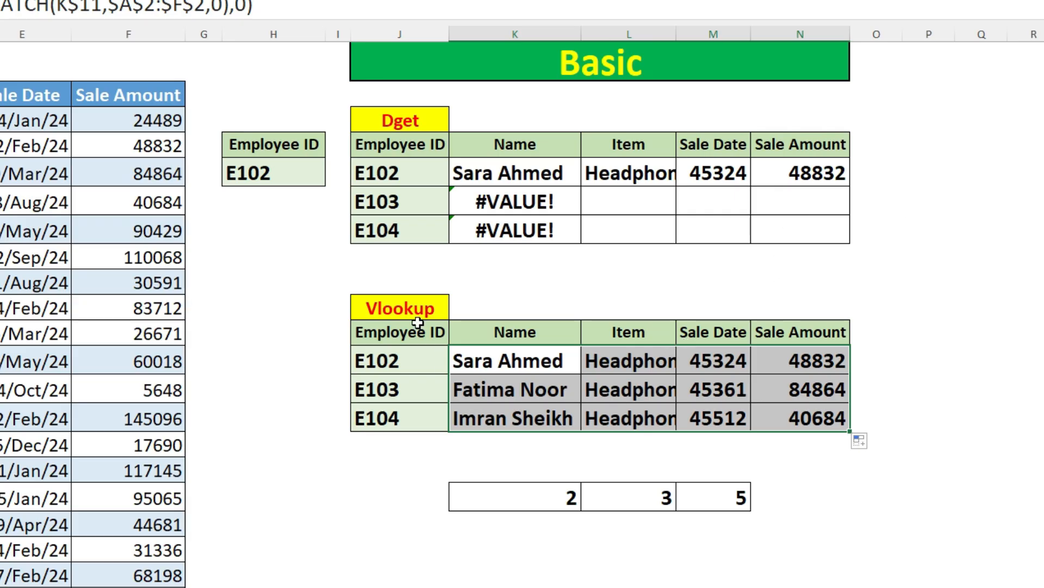
left_click(392, 309)
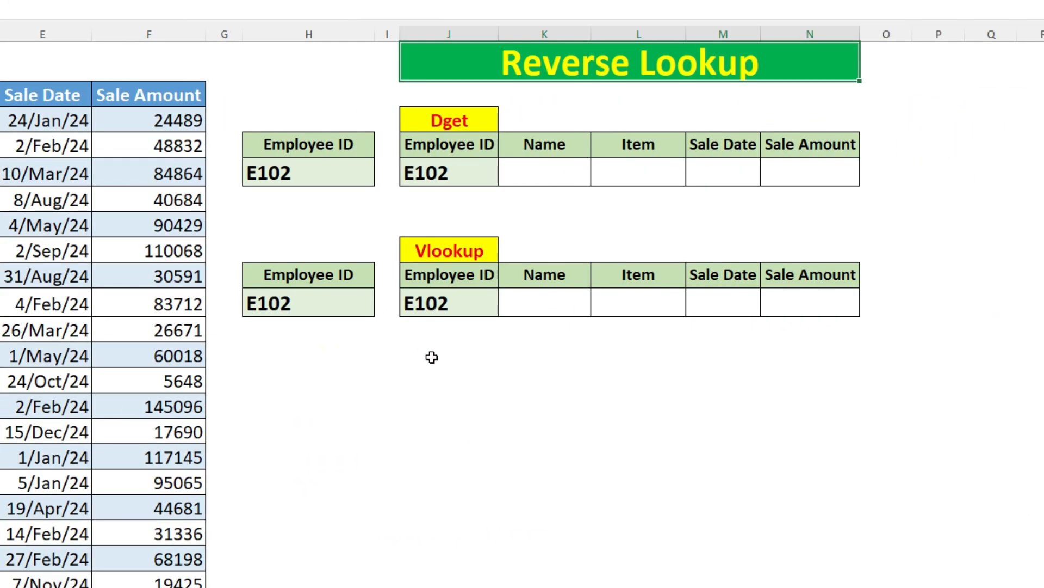
Step: Start a DGET formula in K5, the Name cell of the Reverse Lookup Dget table, with A2:F499 as the database
left_click(522, 169)
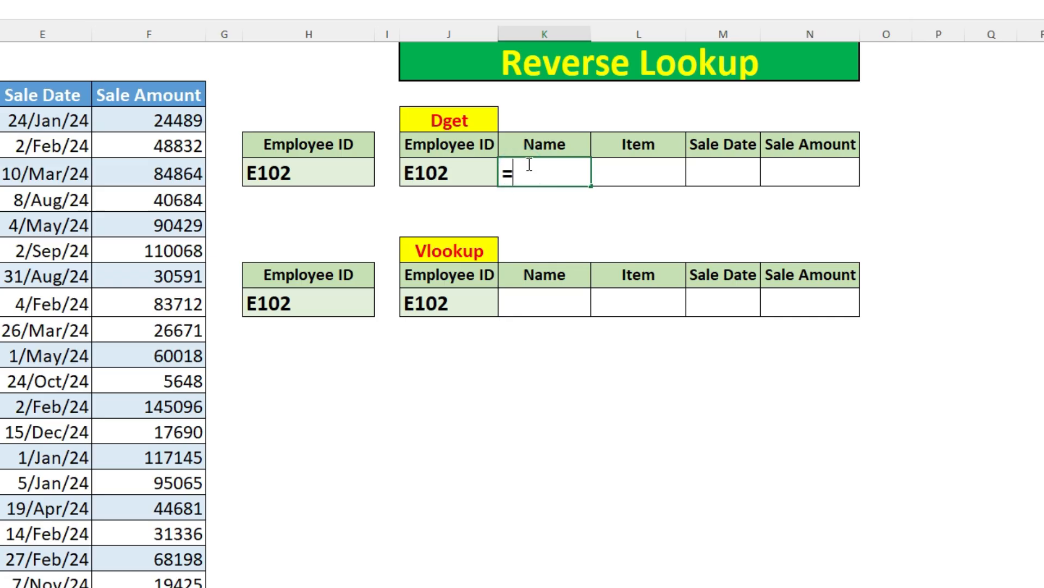
type("deg")
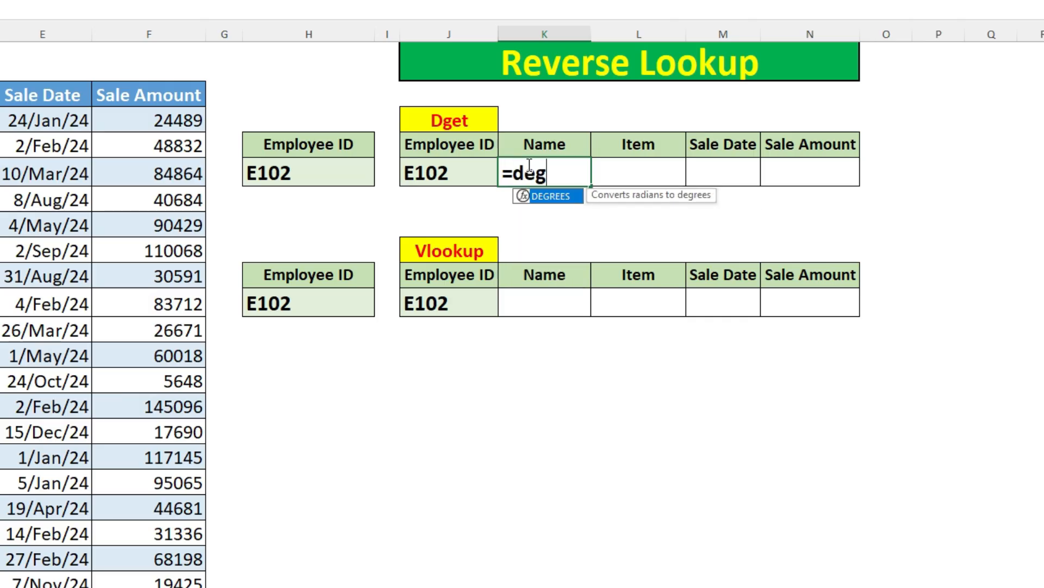
double_click(529, 196)
left_click(203, 83)
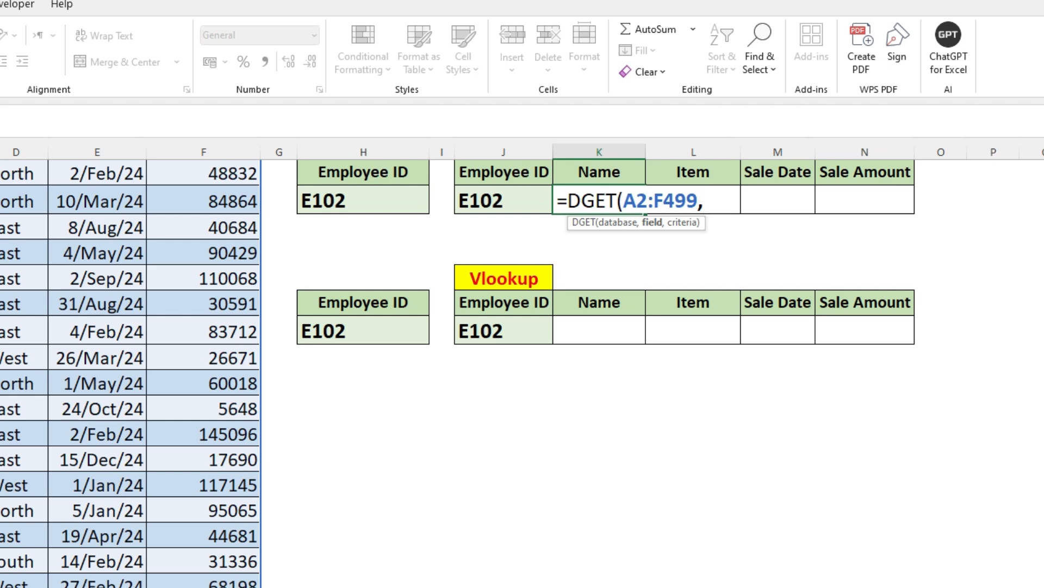
scroll(555, 270, "up", 1)
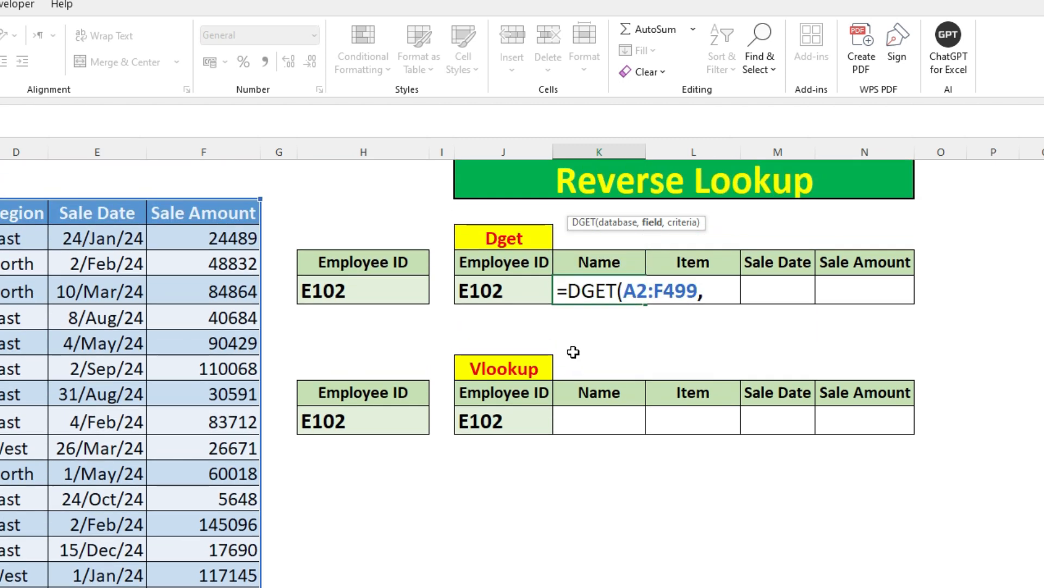
Step: Complete K5's DGET formula with the Name header K4 as field and H4:H5 as criteria
left_click(601, 263)
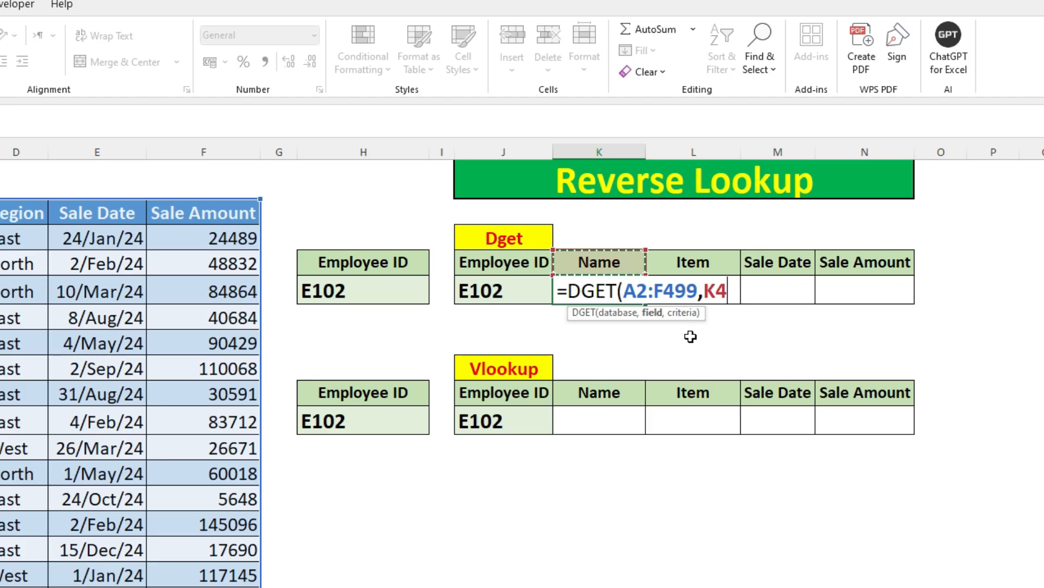
type(",")
left_click(359, 274)
left_click_drag(359, 276, 359, 291)
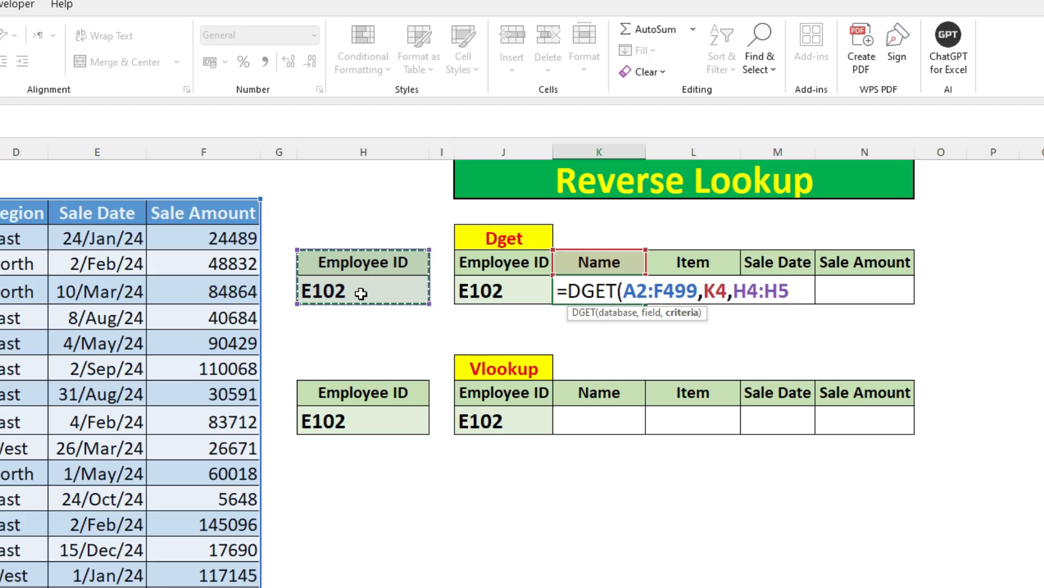
type(")")
key("Return")
key("Up")
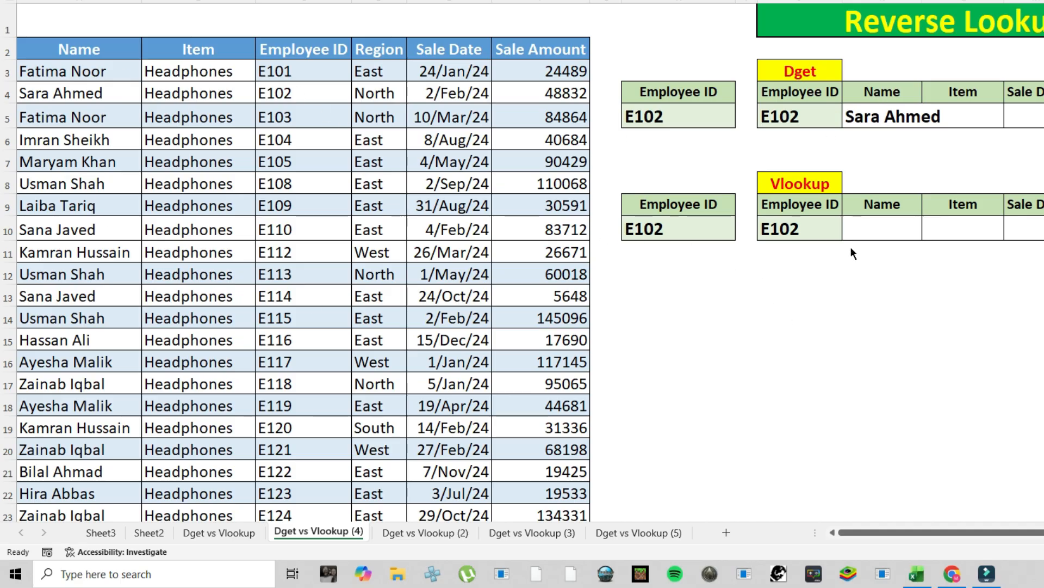
Step: Start a VLOOKUP formula in K10 with J10 as the lookup value and A2:F499 as the table array
left_click(876, 230)
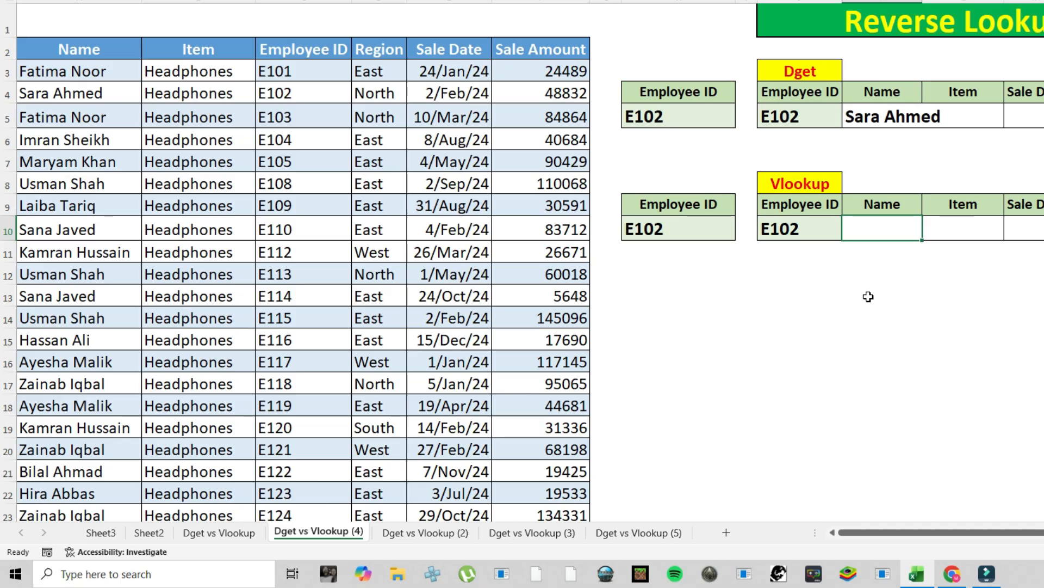
type("=vlo")
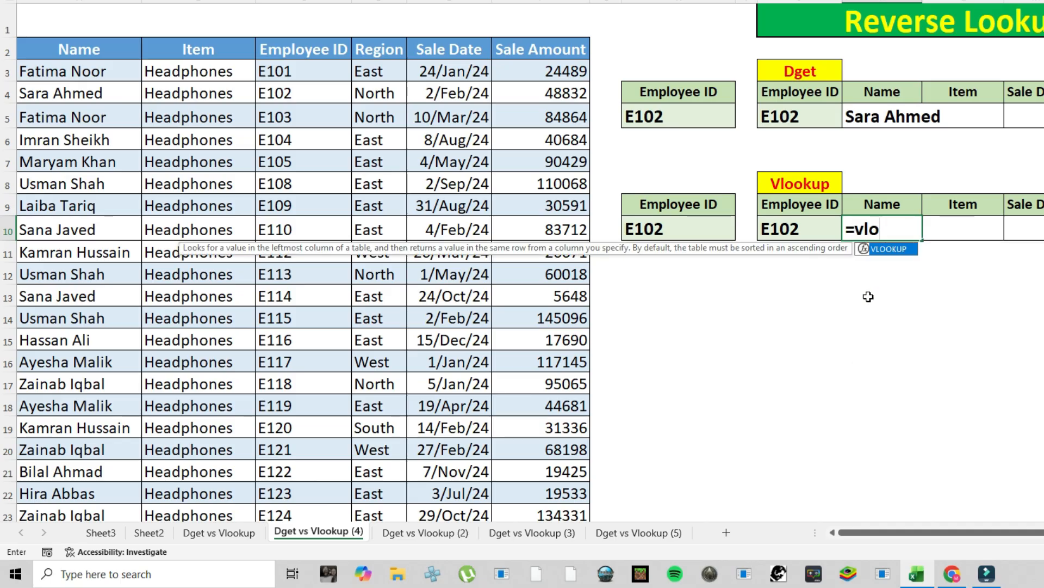
key("Tab")
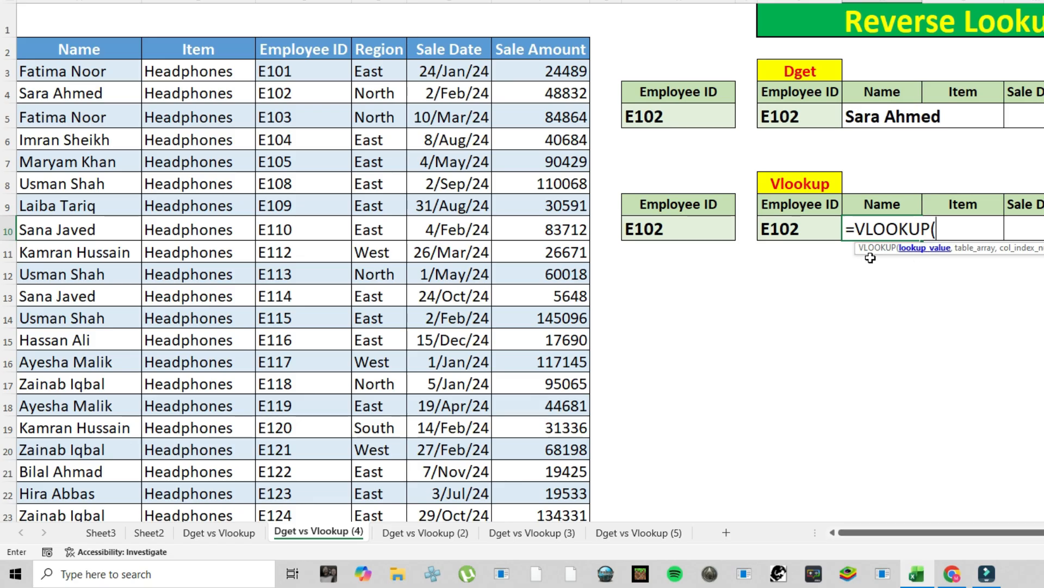
left_click(780, 230)
type(",")
left_click_drag(78, 52, 472, 71)
left_click_drag(472, 71, 535, 69)
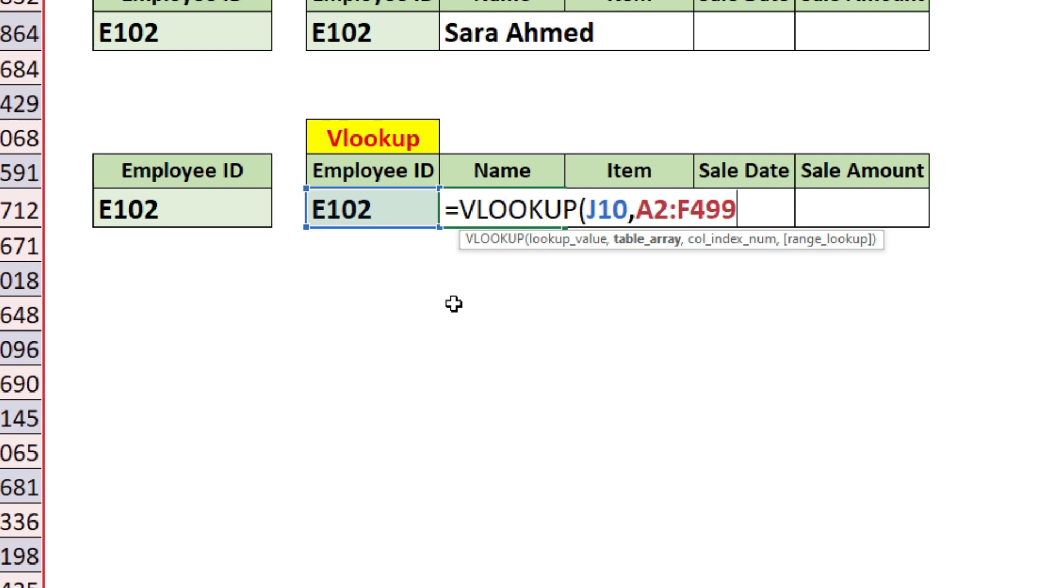
type(",")
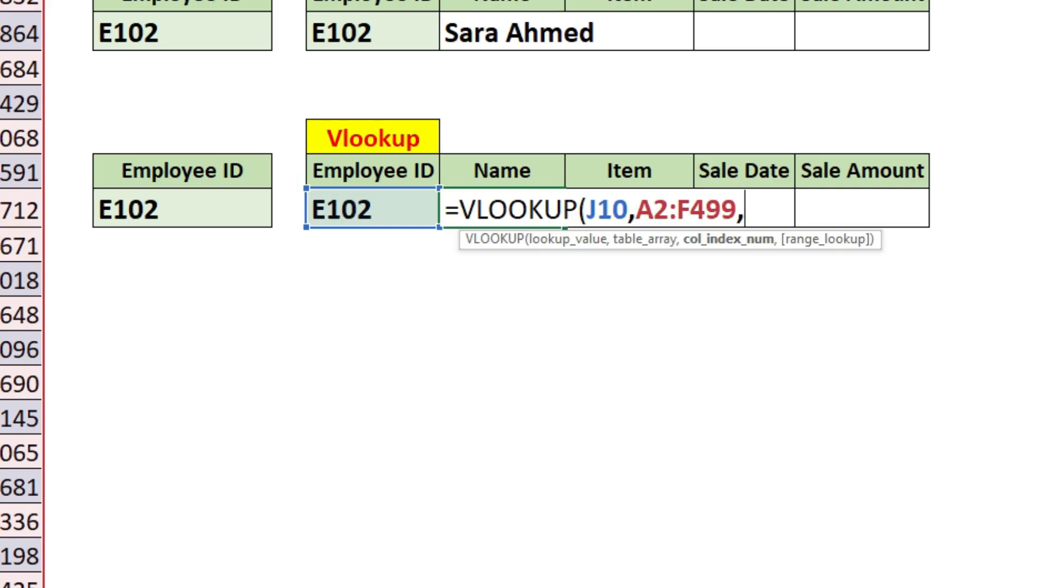
Step: Complete K10's VLOOKUP formula with column index 1 and range lookup 0
type("1,0)")
key("Return")
key("Up")
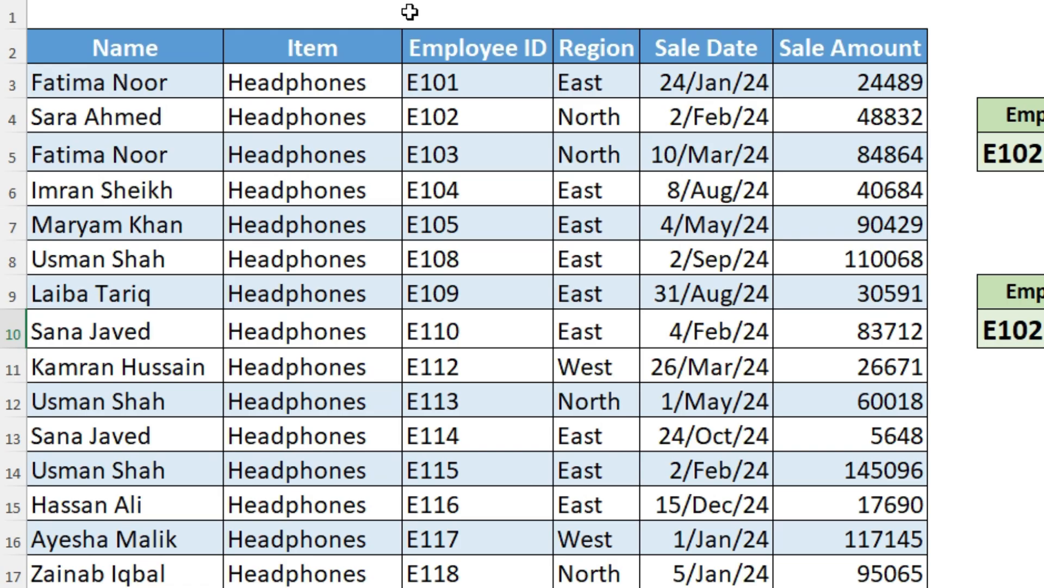
Step: Replace the A2:F499 table array in K10's VLOOKUP with a CHOOSE function using the index array {1,2}
left_click(462, 1)
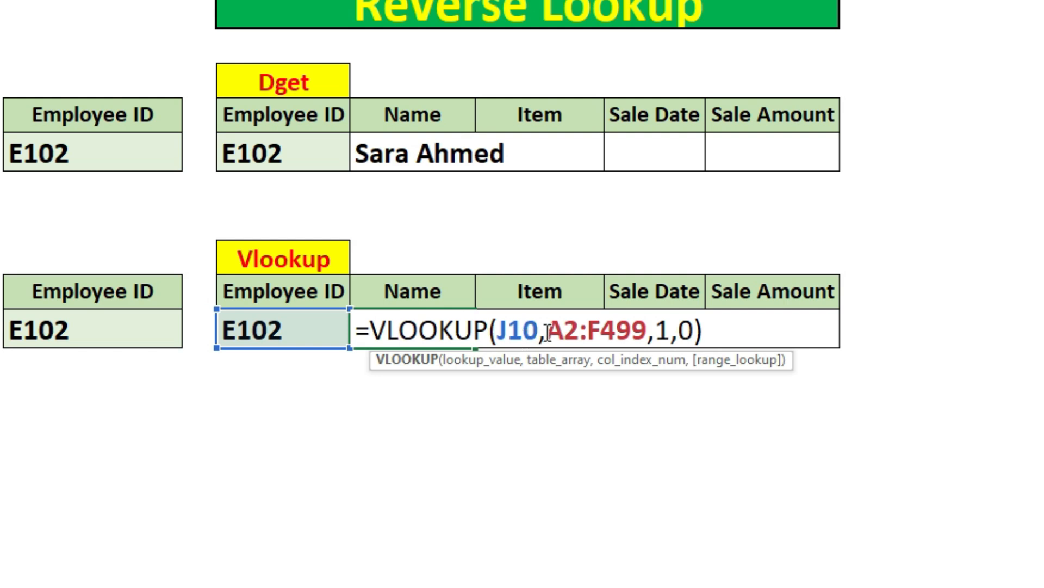
left_click_drag(549, 330, 648, 330)
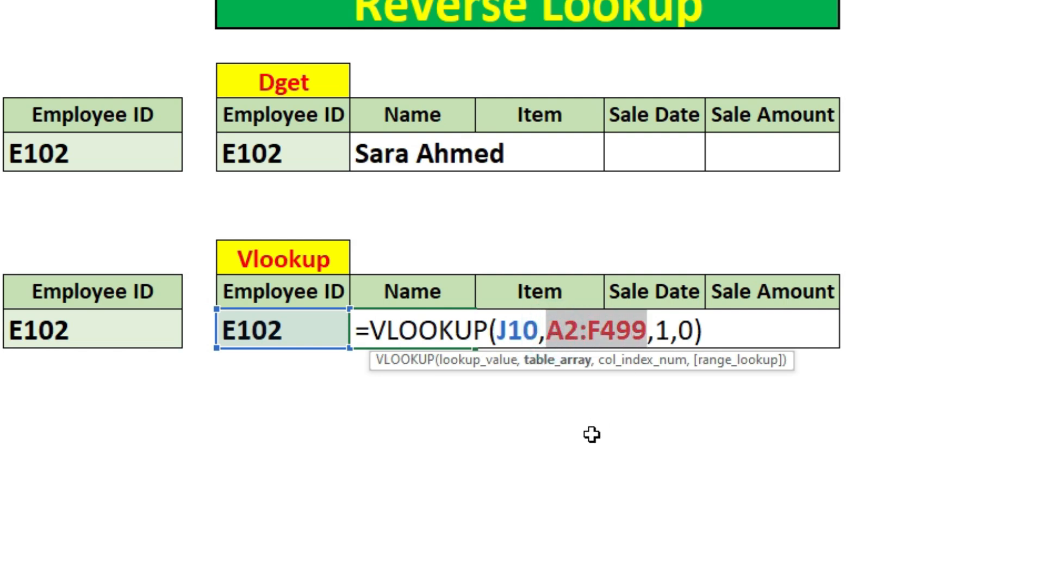
key("BackSpace")
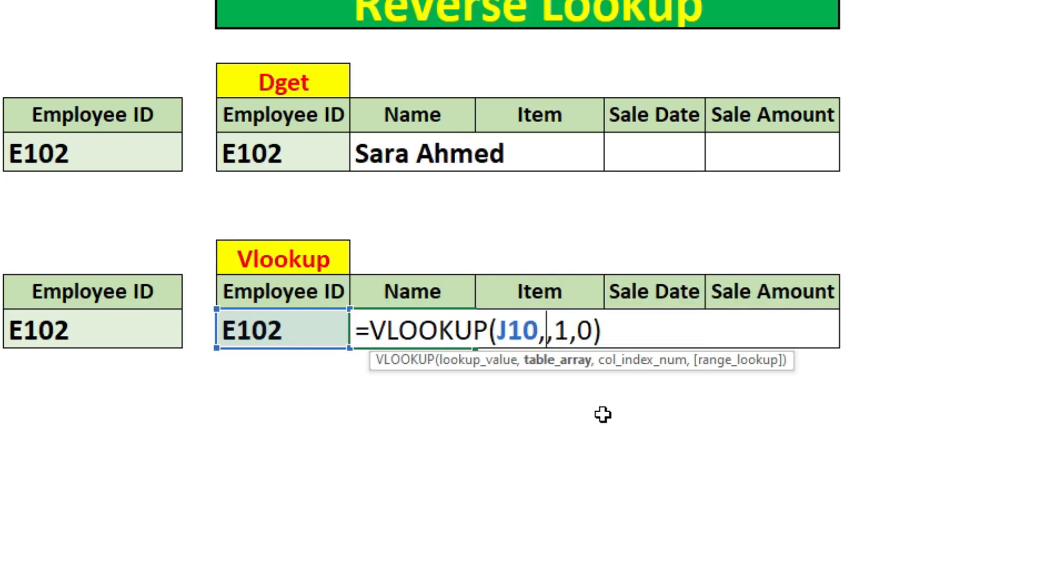
type("choose")
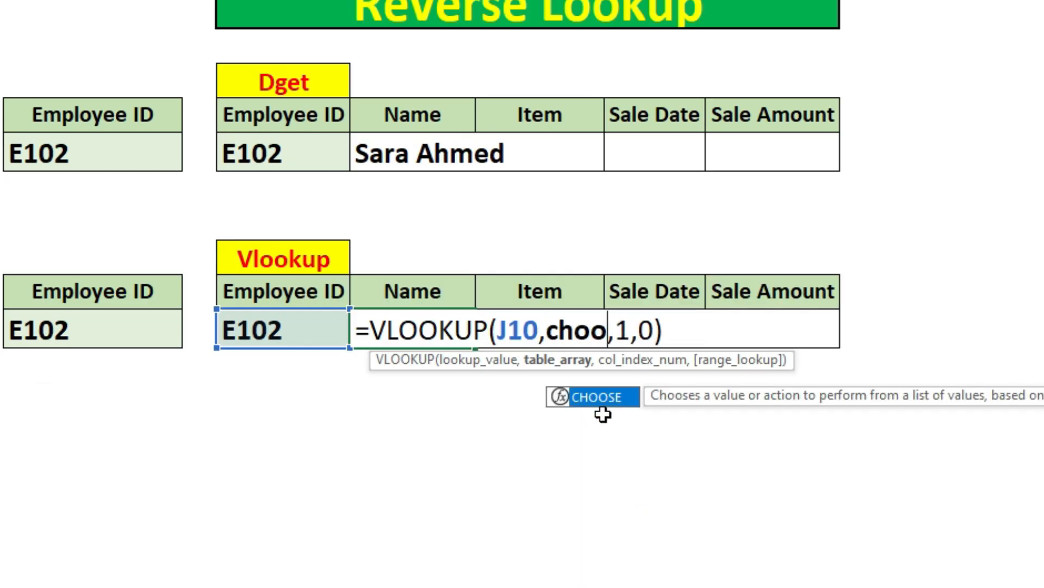
key("Tab")
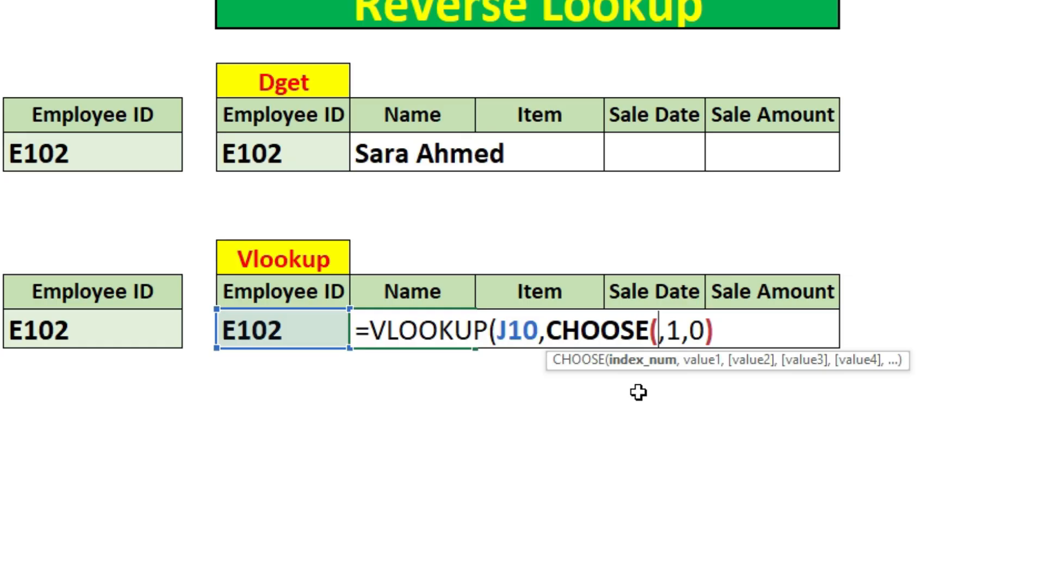
type("{")
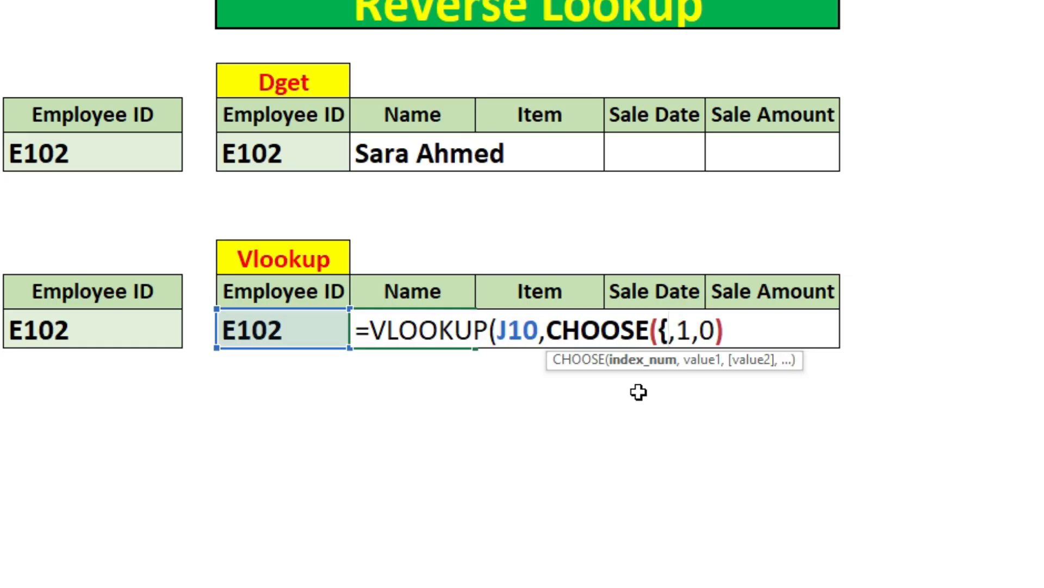
type("1")
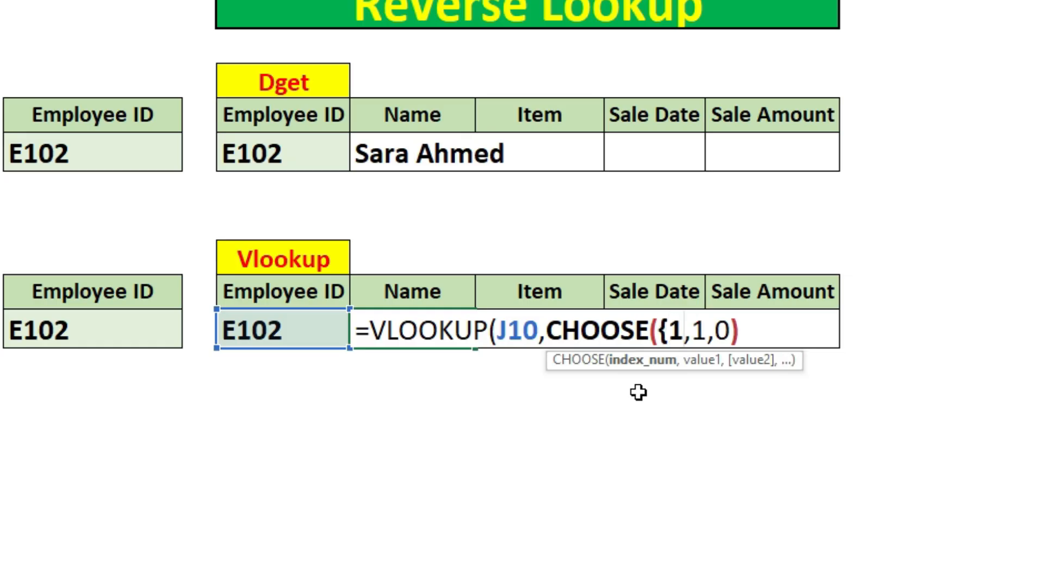
type(",")
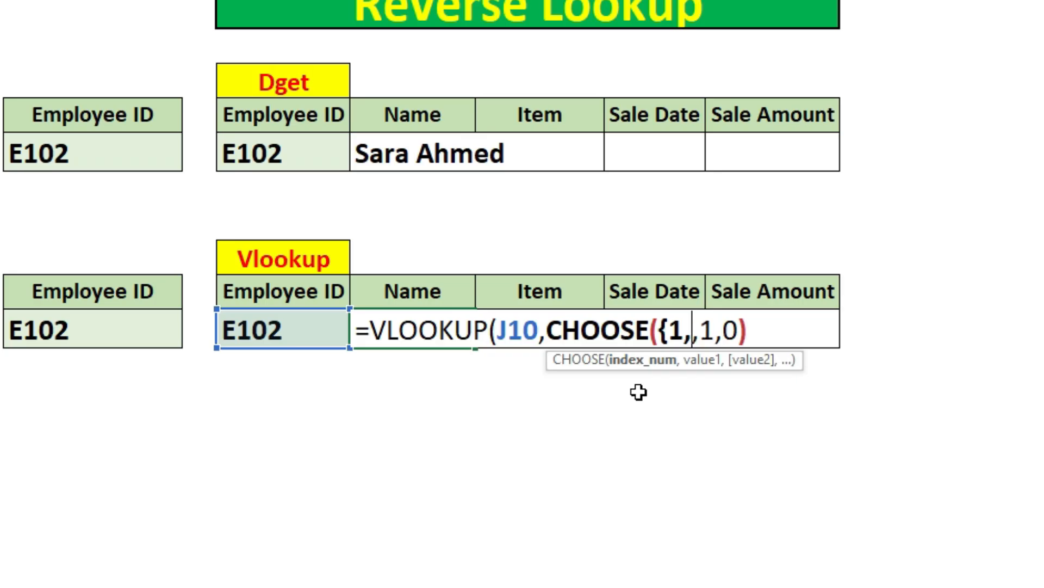
type("2")
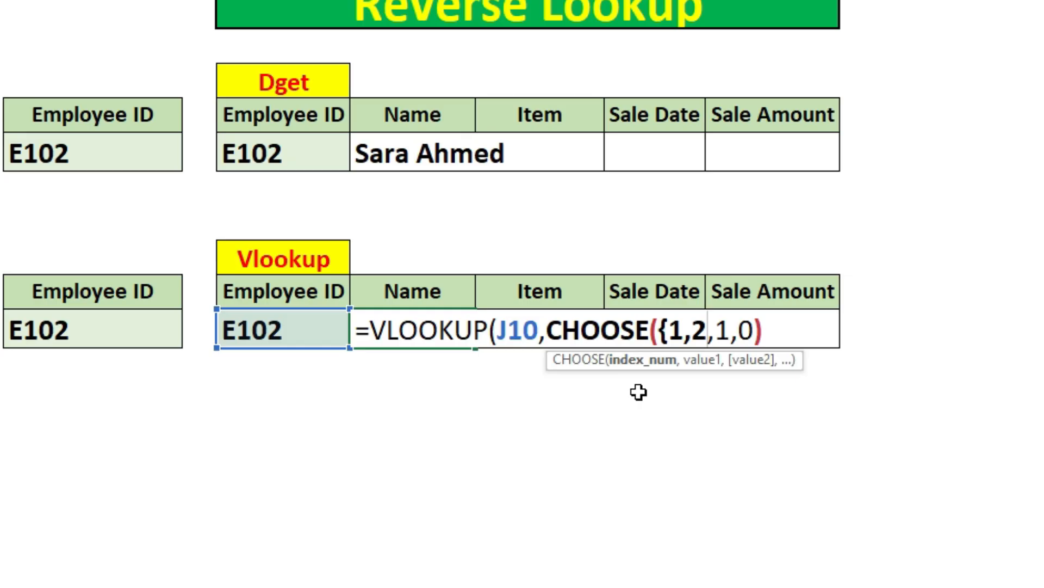
type("},")
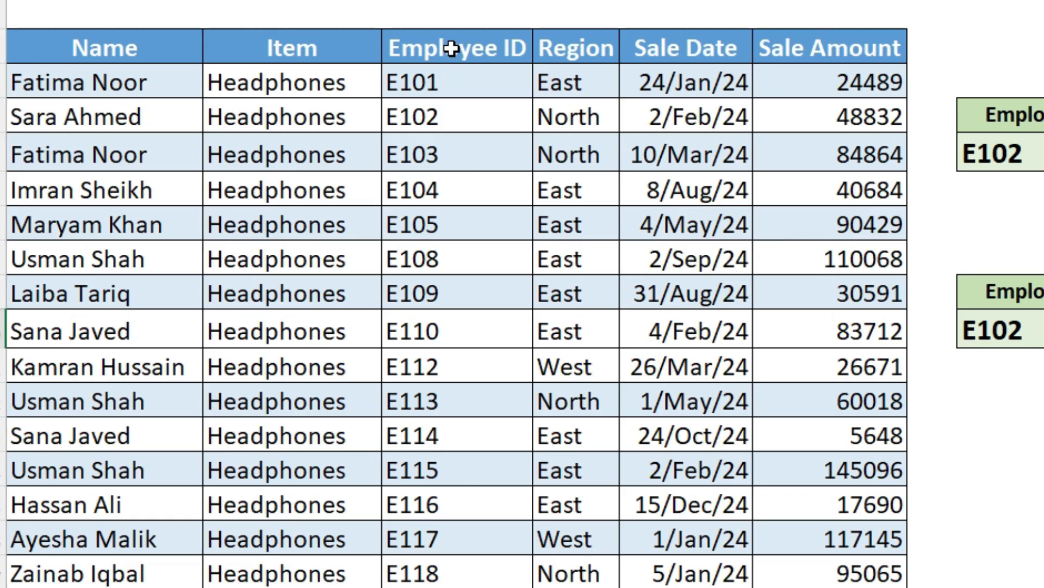
Step: Supply the Employee ID range C2:C20 and the Name range A2:A20 as the CHOOSE function's two values
left_click_drag(452, 47, 436, 587)
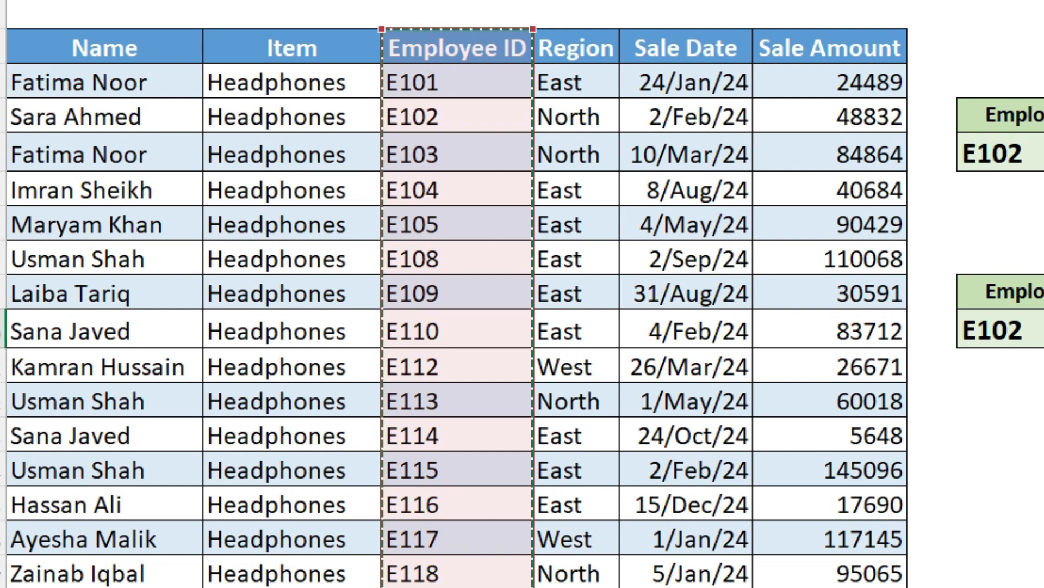
type(",")
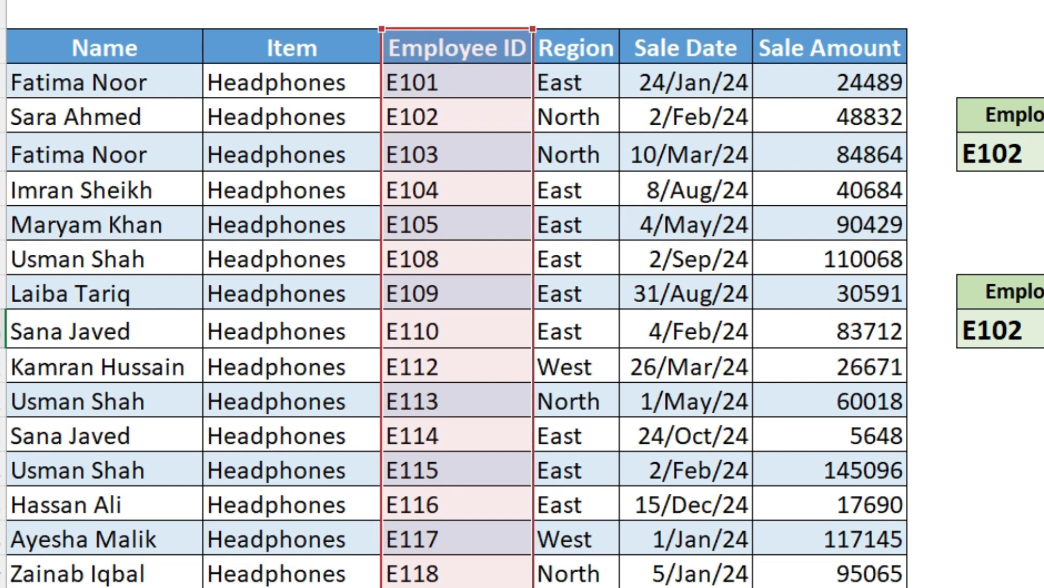
left_click_drag(87, 53, 94, 585)
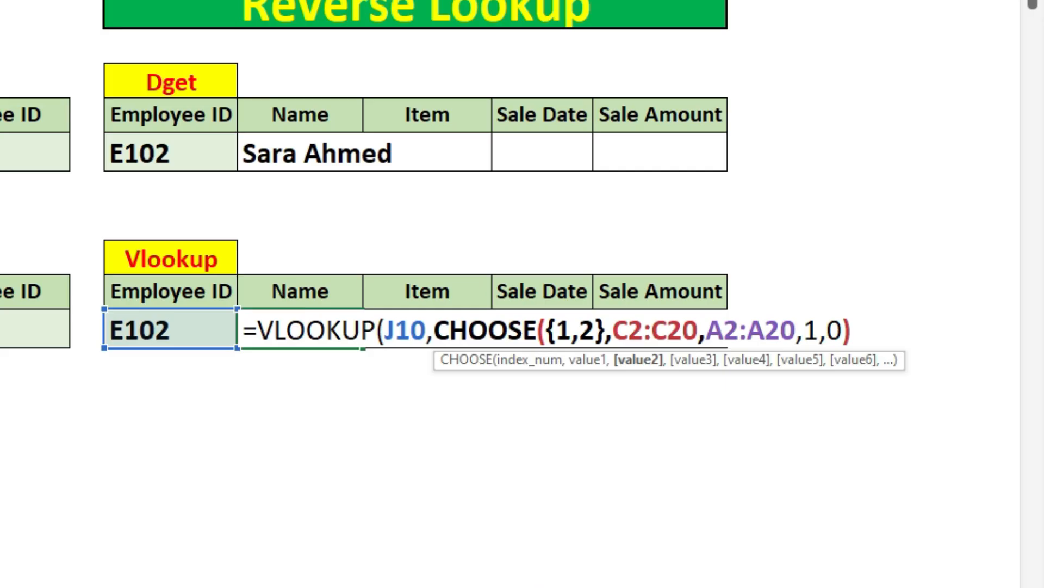
type(")")
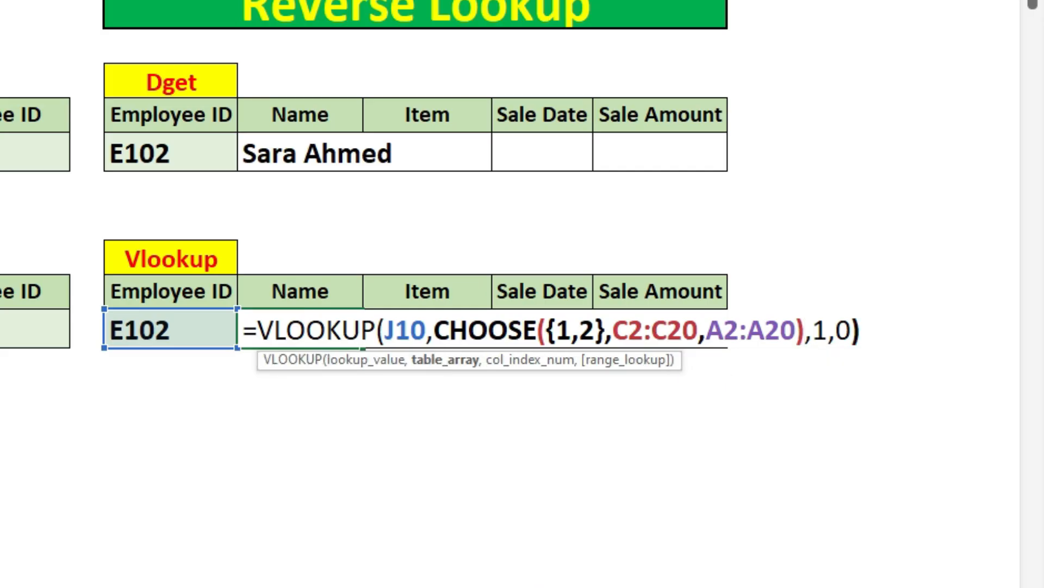
Step: Set the column index of K10's VLOOKUP to 2 and commit the formula
double_click(821, 330)
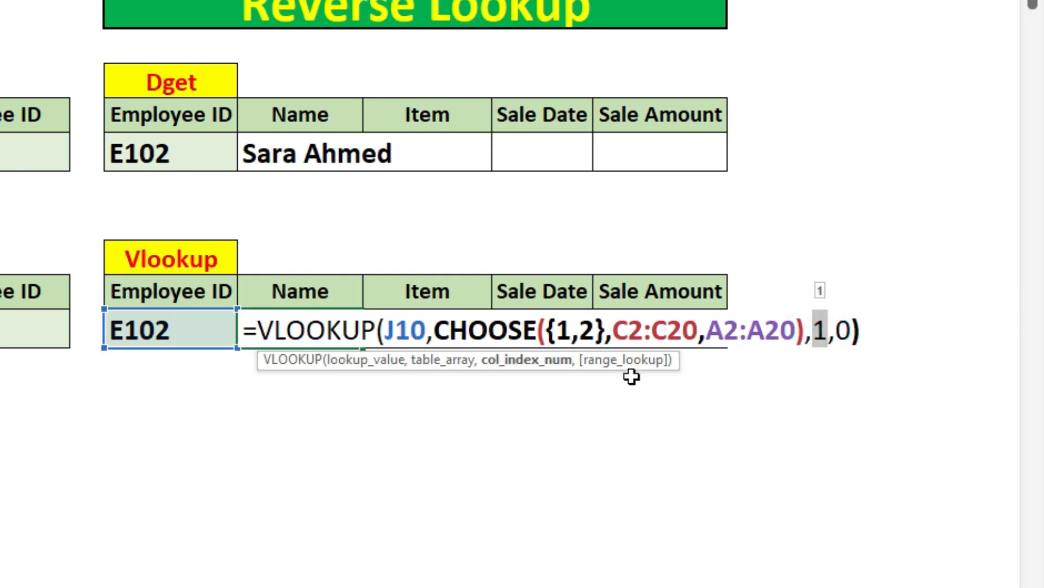
type("2")
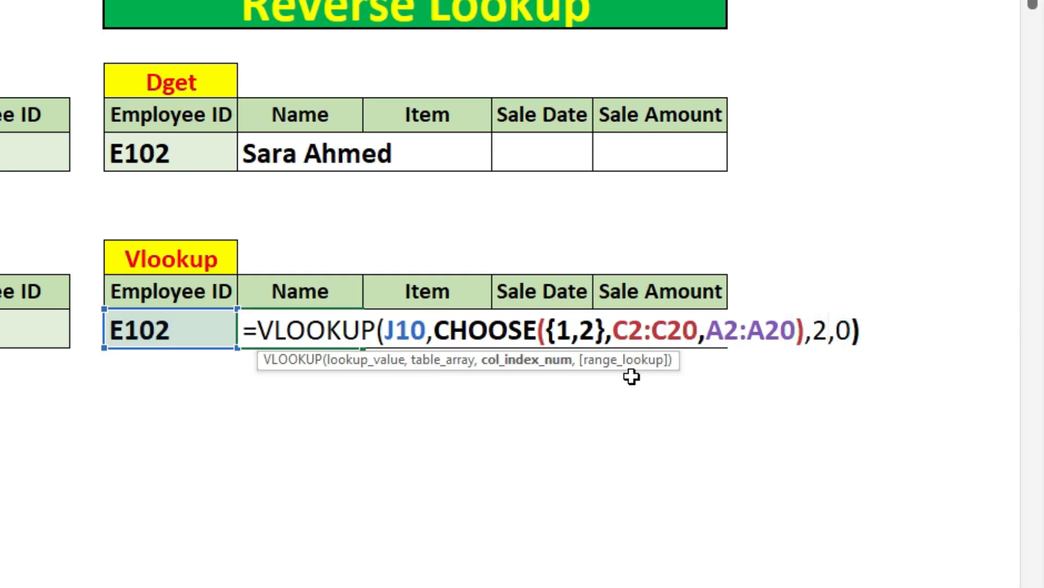
key("Return")
left_click(325, 322)
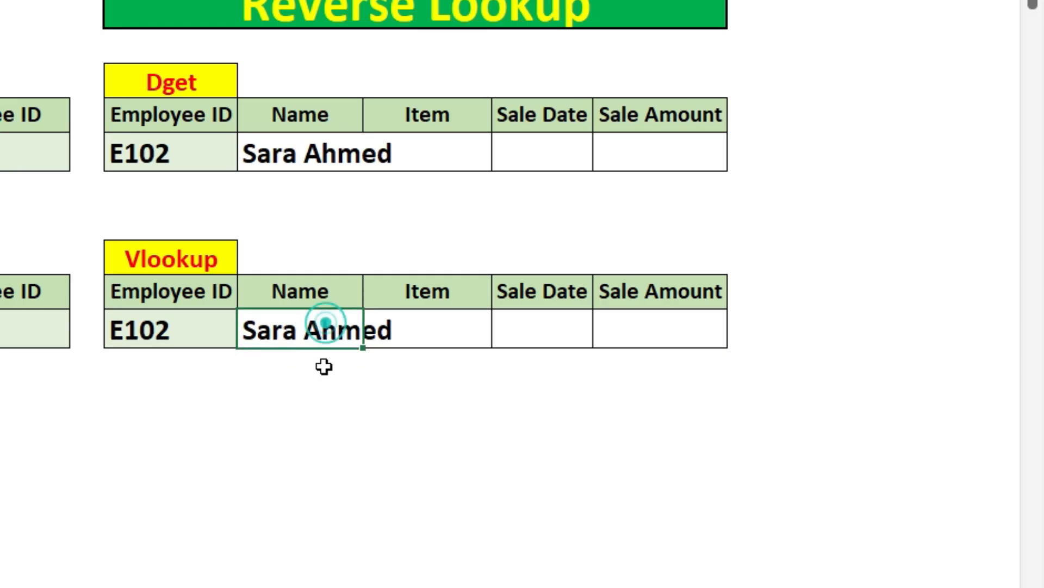
Step: Review the CHOOSE function, its index array {1,2} and its value ranges in K10's VLOOKUP formula
double_click(343, 329)
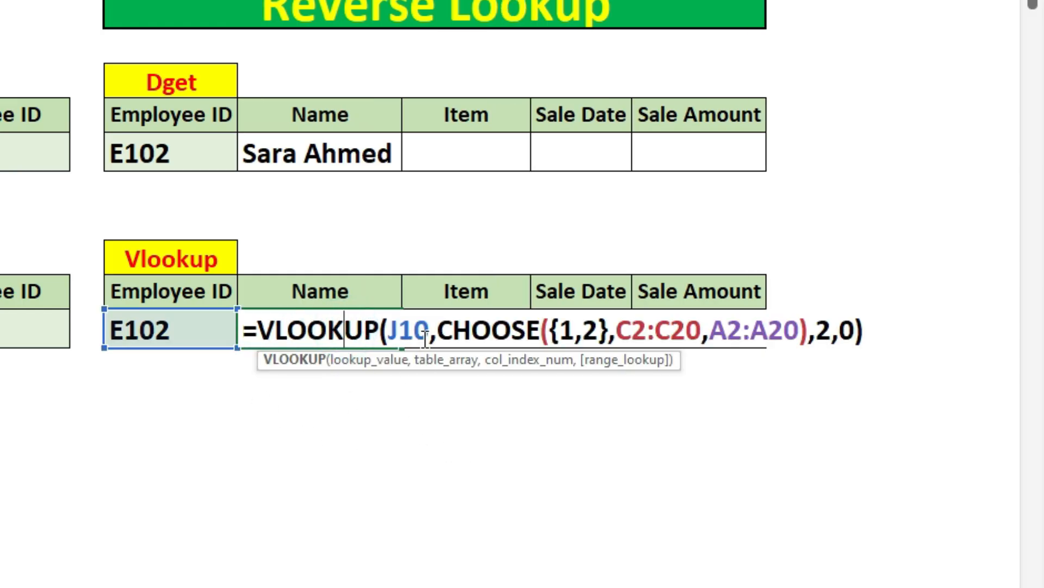
left_click_drag(400, 331, 540, 330)
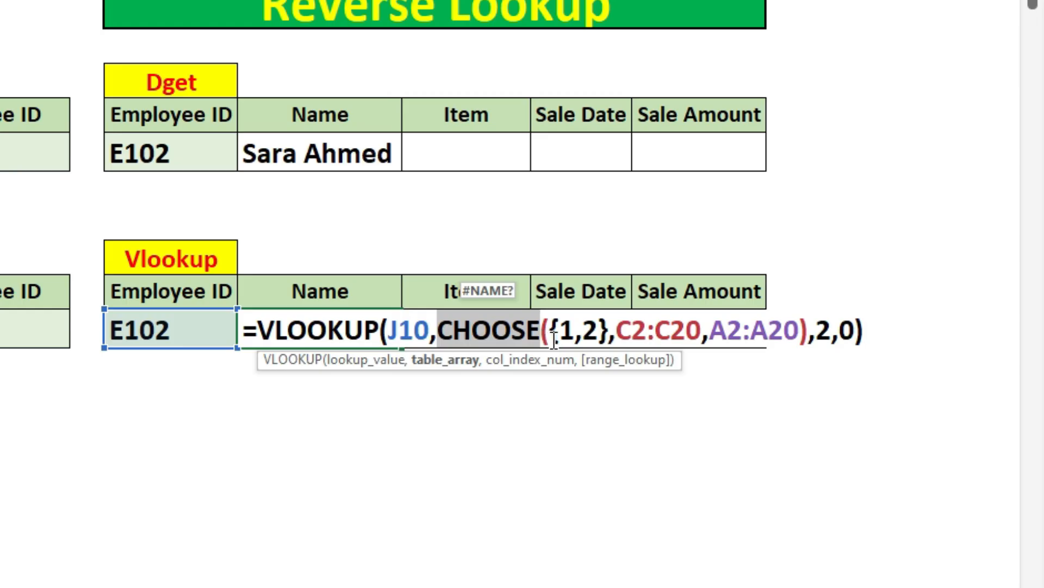
left_click_drag(551, 331, 609, 333)
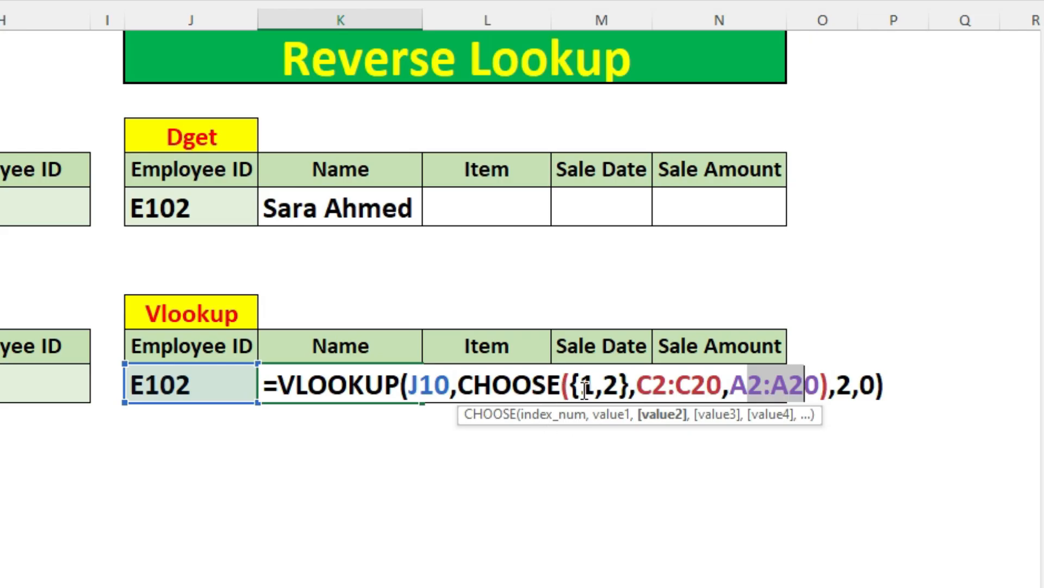
left_click(652, 383)
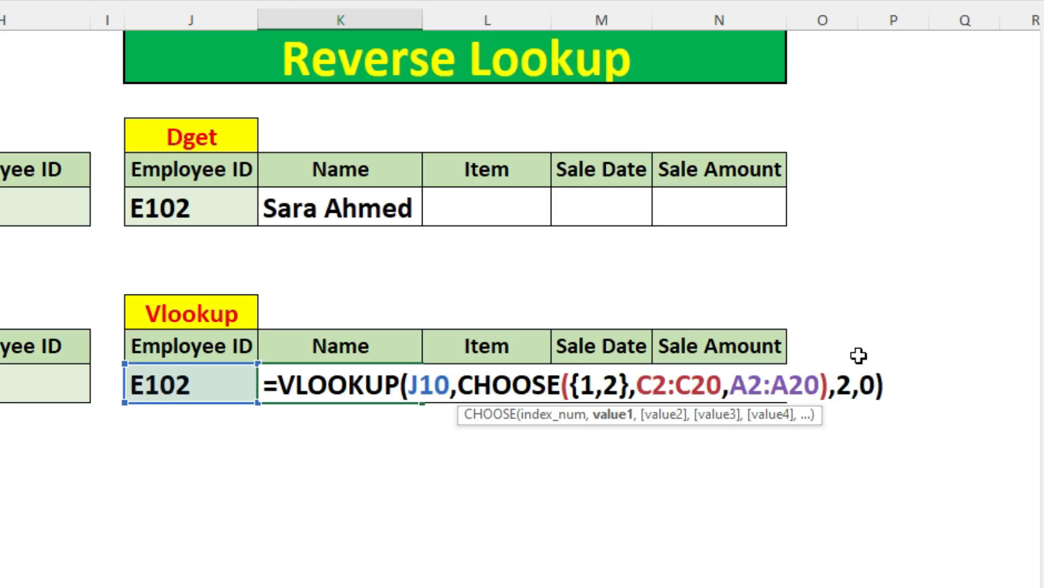
key("Return")
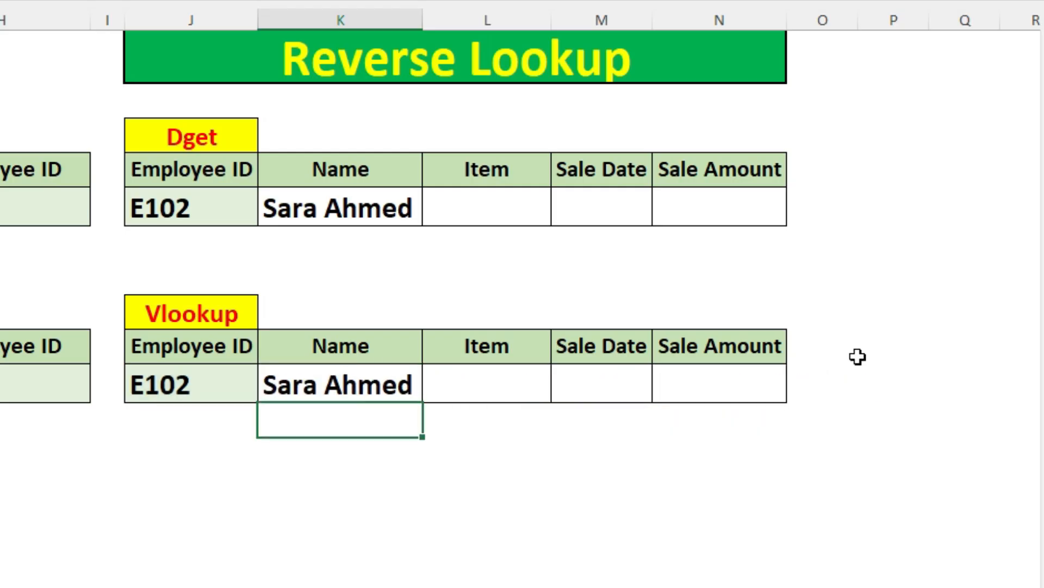
Step: Compare the reverse lookup results of DGET in K5 and VLOOKUP in K10
left_click(381, 386)
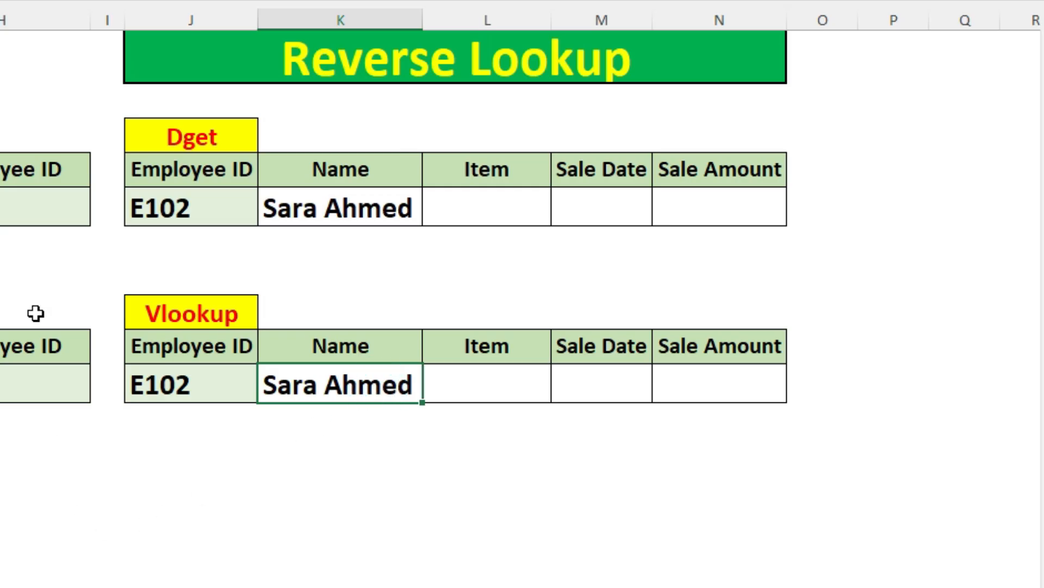
left_click(292, 213)
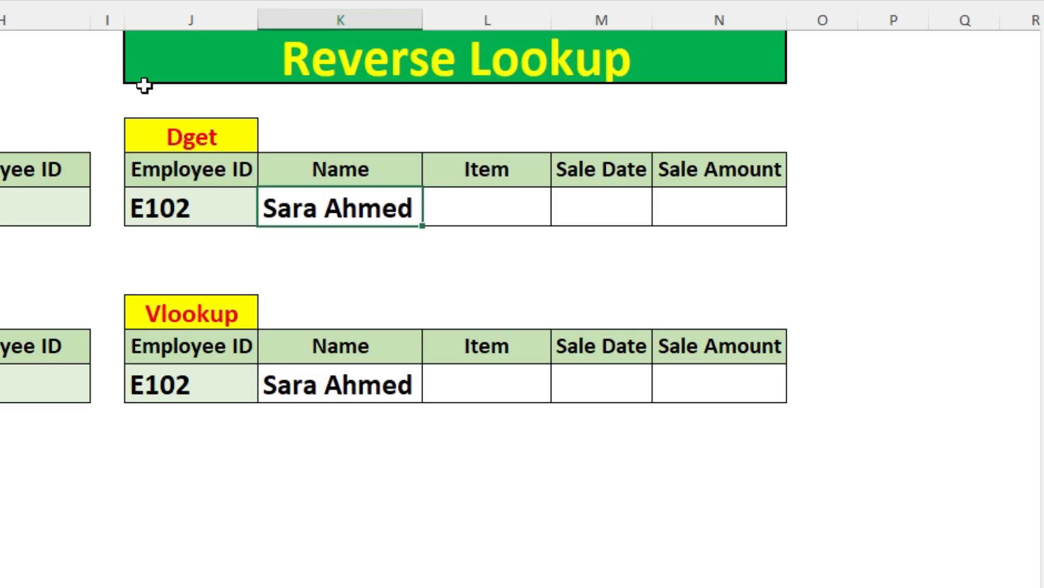
left_click(362, 400)
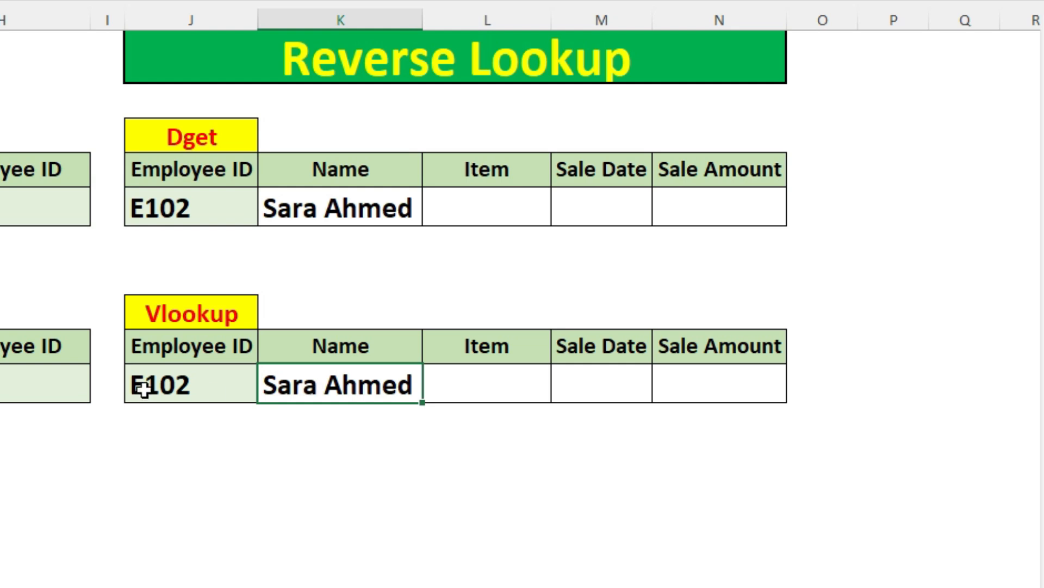
left_click(323, 392)
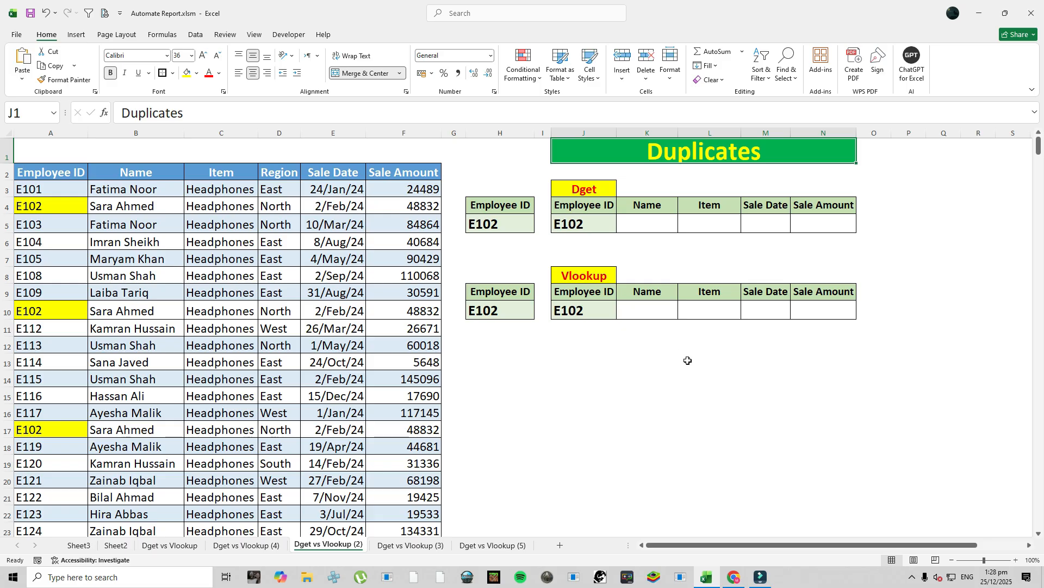
left_click(650, 222)
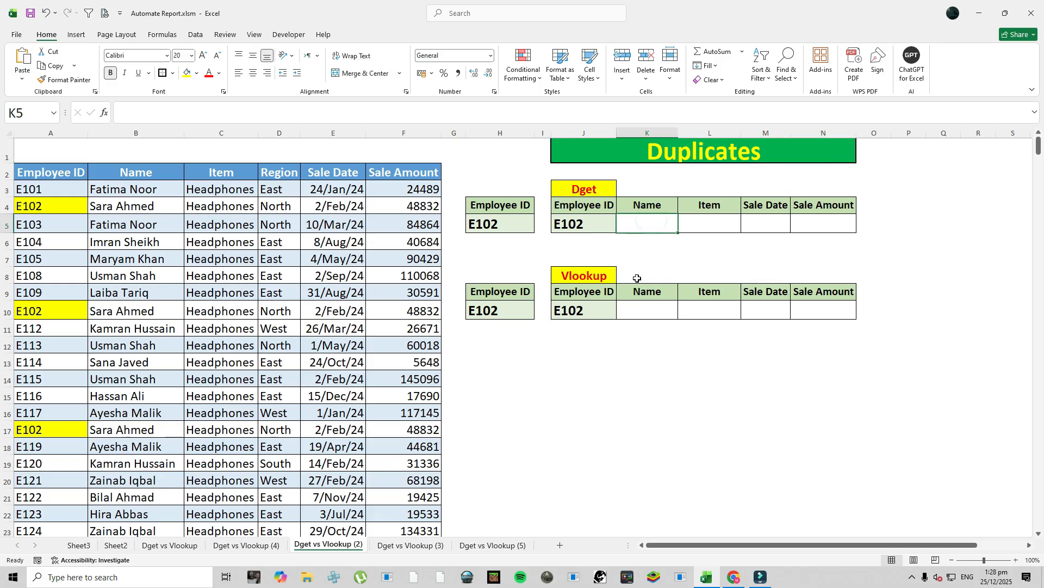
left_click(638, 315)
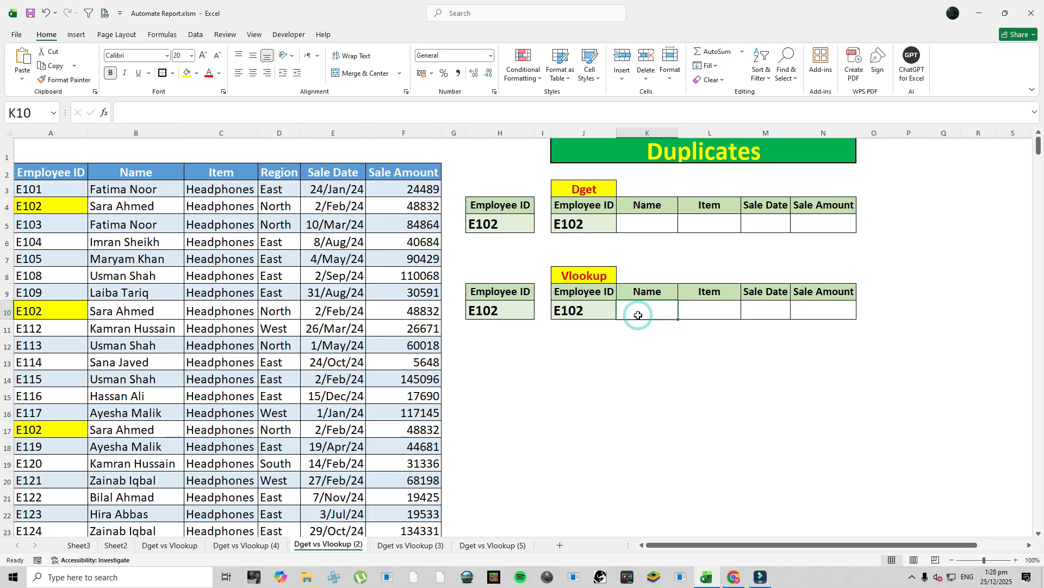
left_click(638, 225)
left_click(628, 307)
Step: Enter a DGET formula in K5 with database A2:F20, field K4 and criteria H4:H5
left_click(636, 224)
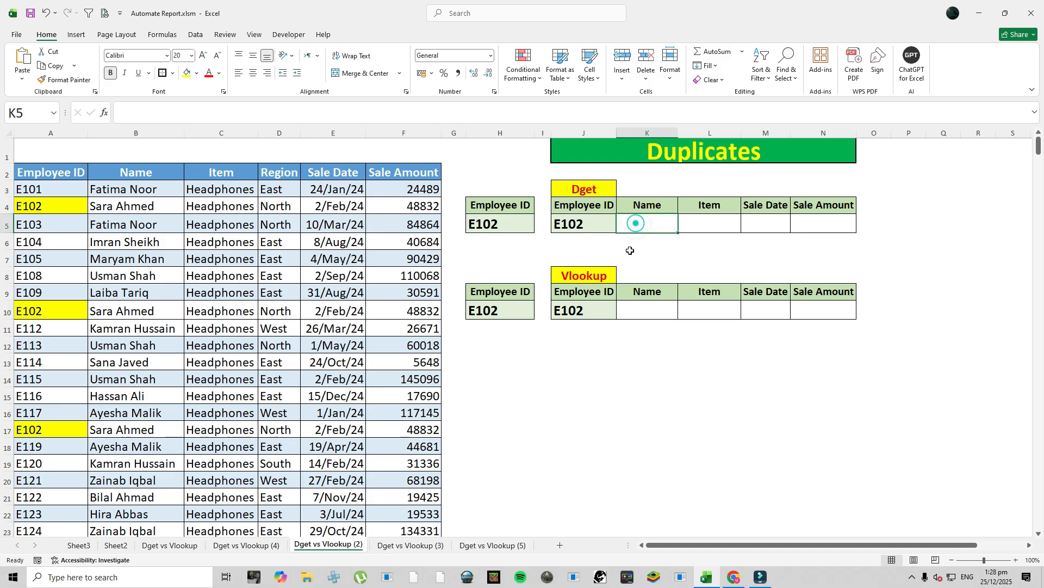
type("=")
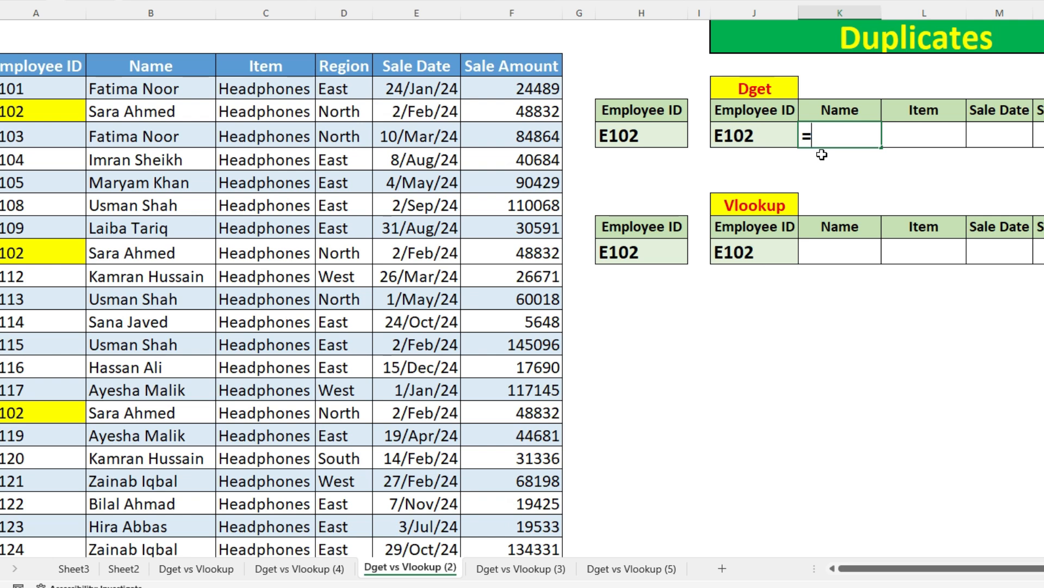
type("dg")
key("Tab")
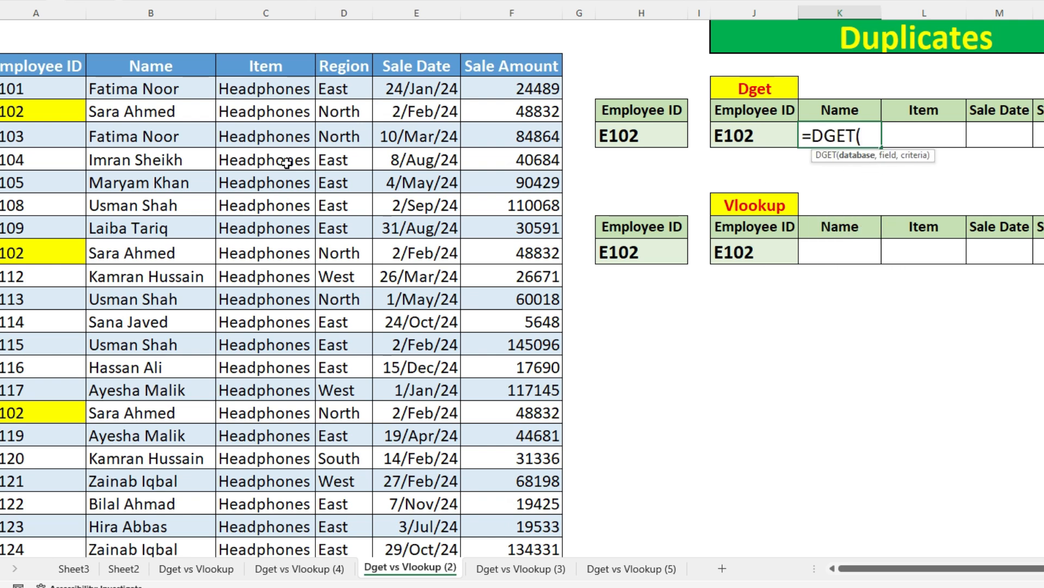
left_click_drag(53, 59, 506, 472)
type(",")
left_click(826, 111)
type(",")
left_click_drag(642, 112, 655, 133)
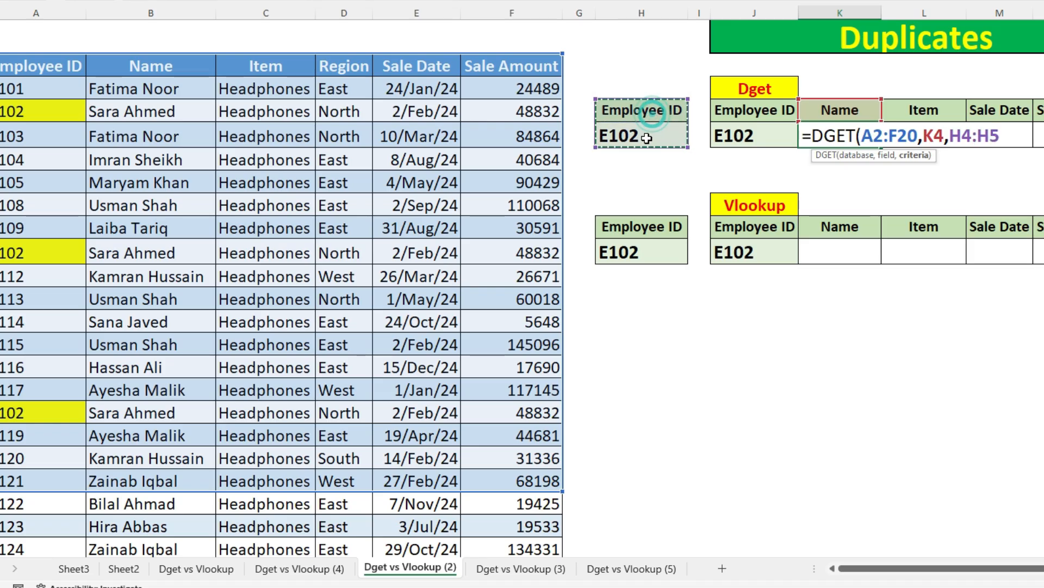
type(")")
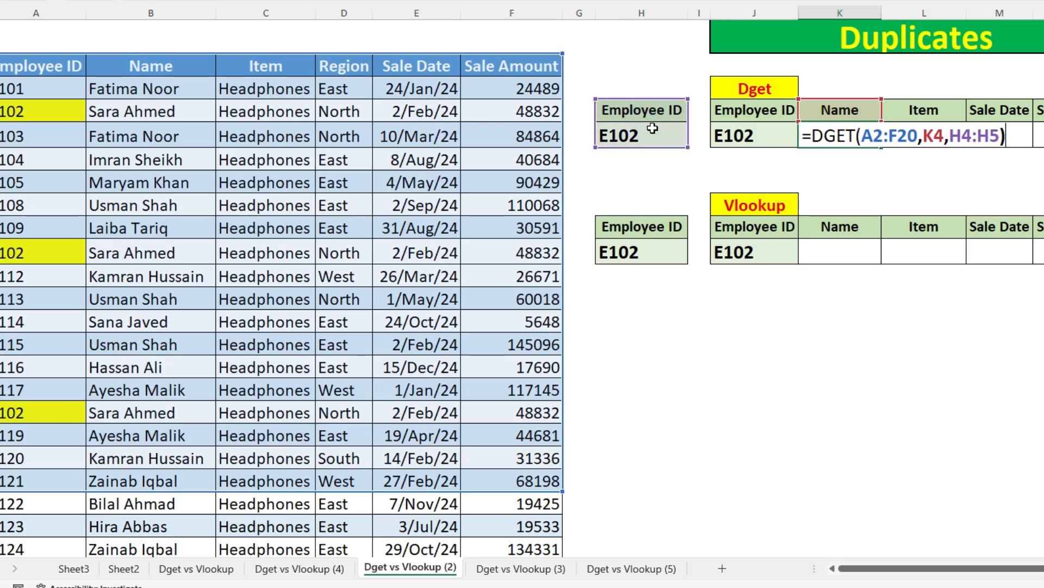
key("Return")
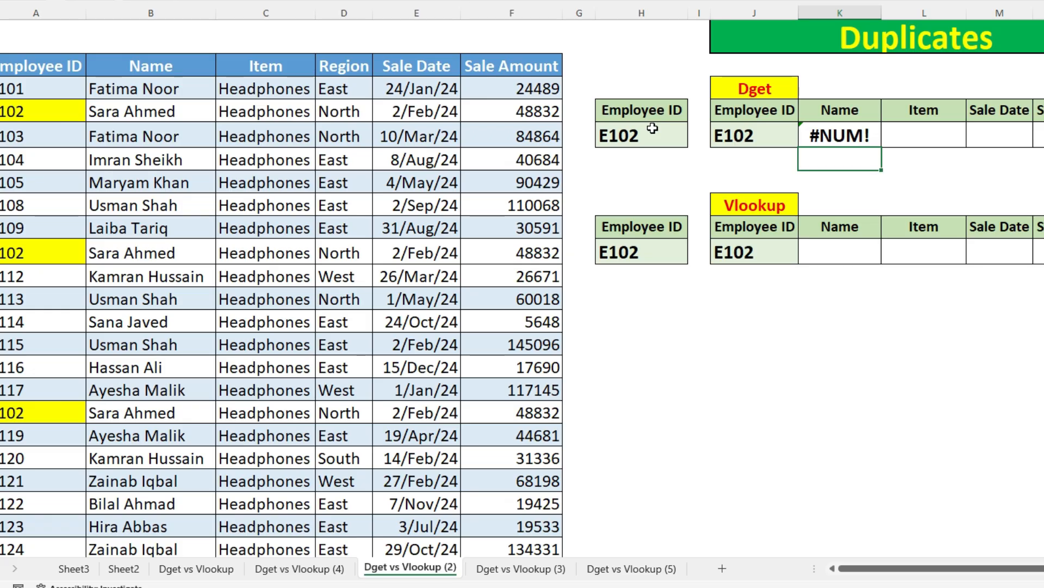
Step: Overwrite the duplicate highlighted Employee IDs in A10 and A17 with the IDs directly above them
left_click(59, 253)
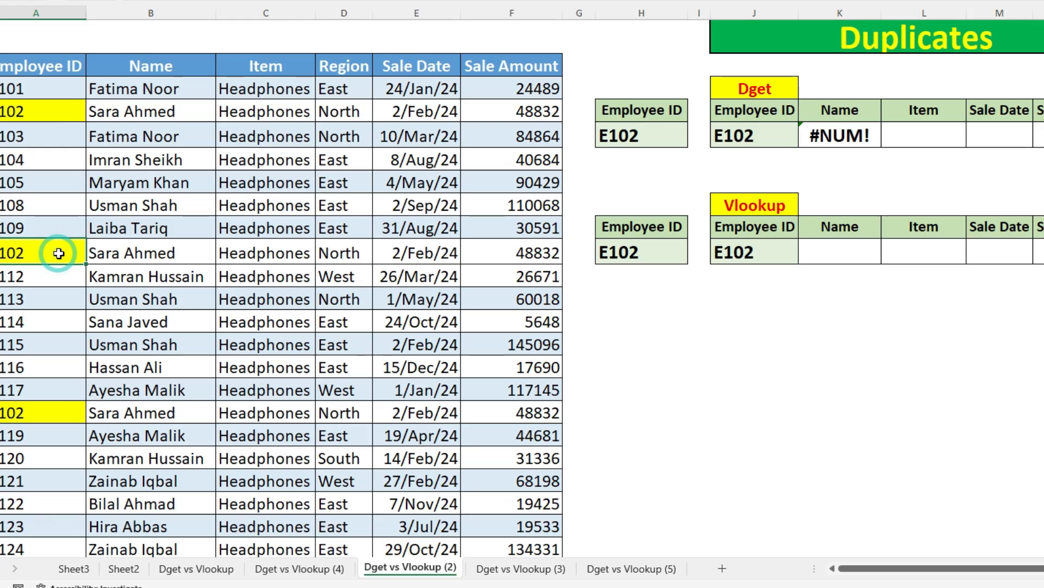
key("ctrl+z")
key("Down")
key("Down")
key("Right")
key("Right")
key("Down")
key("Down")
key("Down")
key("Left")
key("Left")
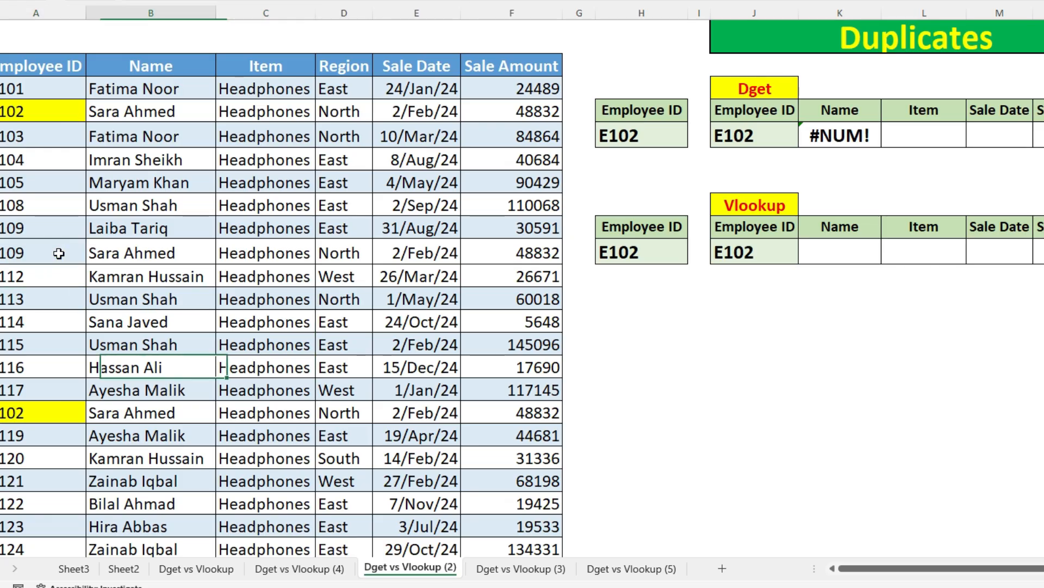
key("Down")
key("Down")
key("ctrl+z")
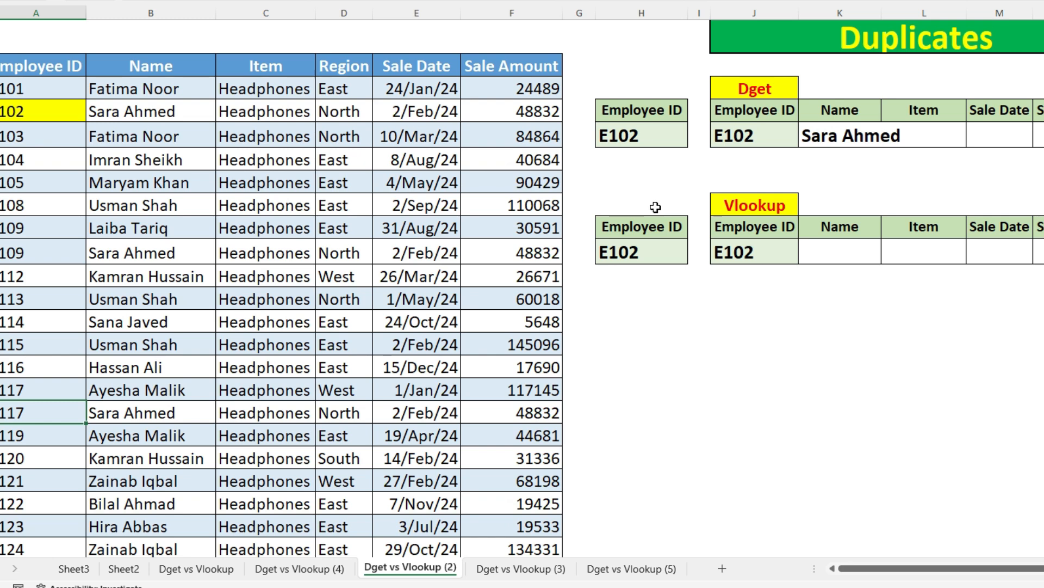
Step: Undo the ID overwrites in A17 and A10
key("ctrl+y")
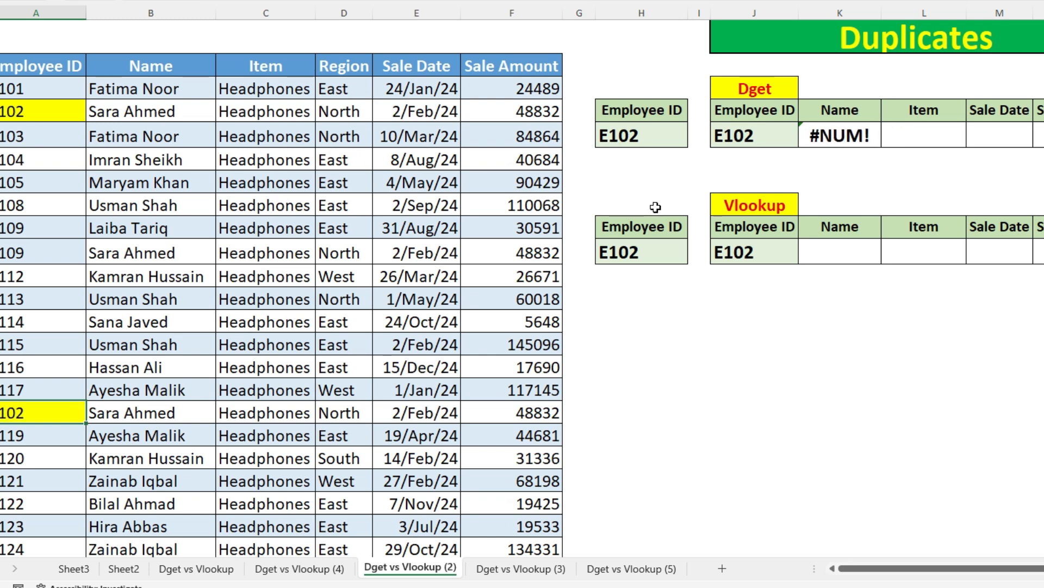
key("ctrl+y")
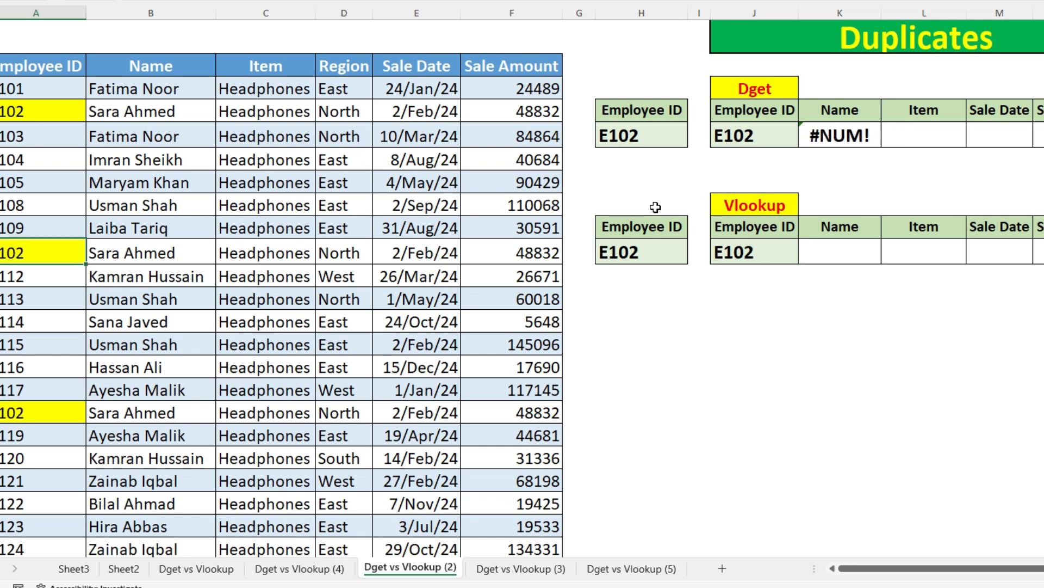
Step: Insert a new column before the Employee ID column and head it Helper in A2
left_click(834, 255)
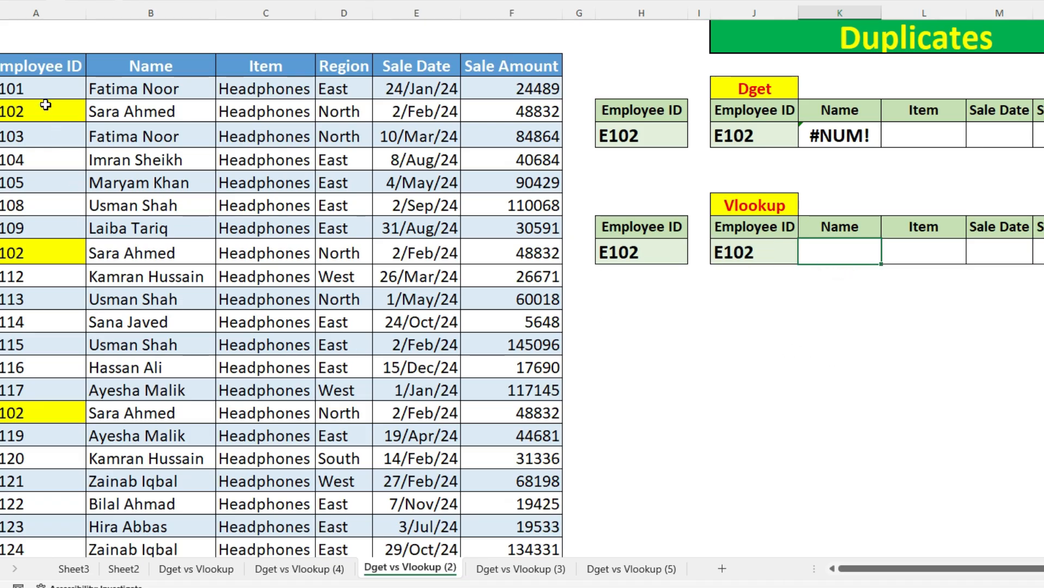
right_click(42, 15)
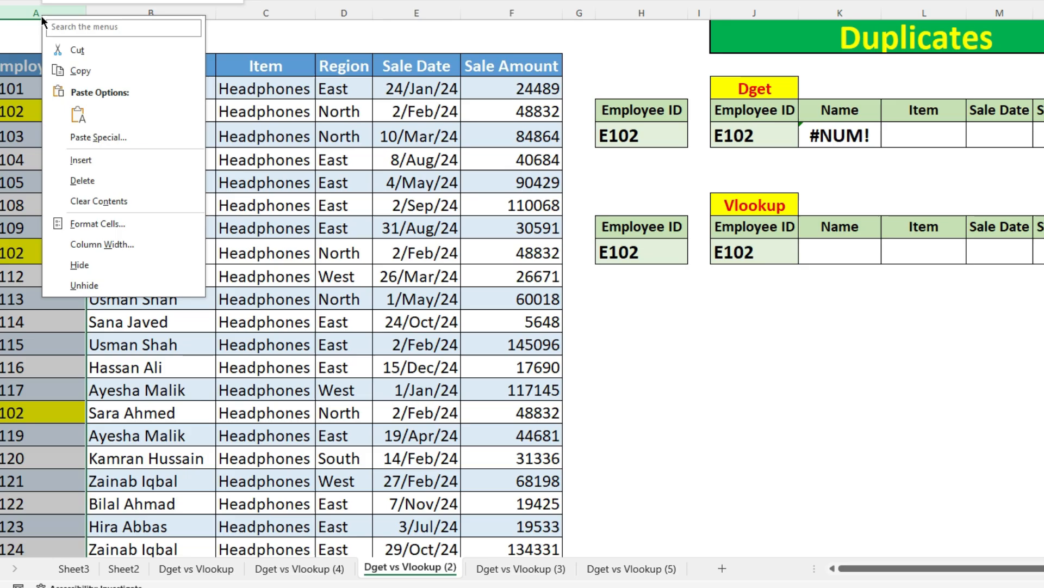
left_click(81, 160)
left_click(41, 77)
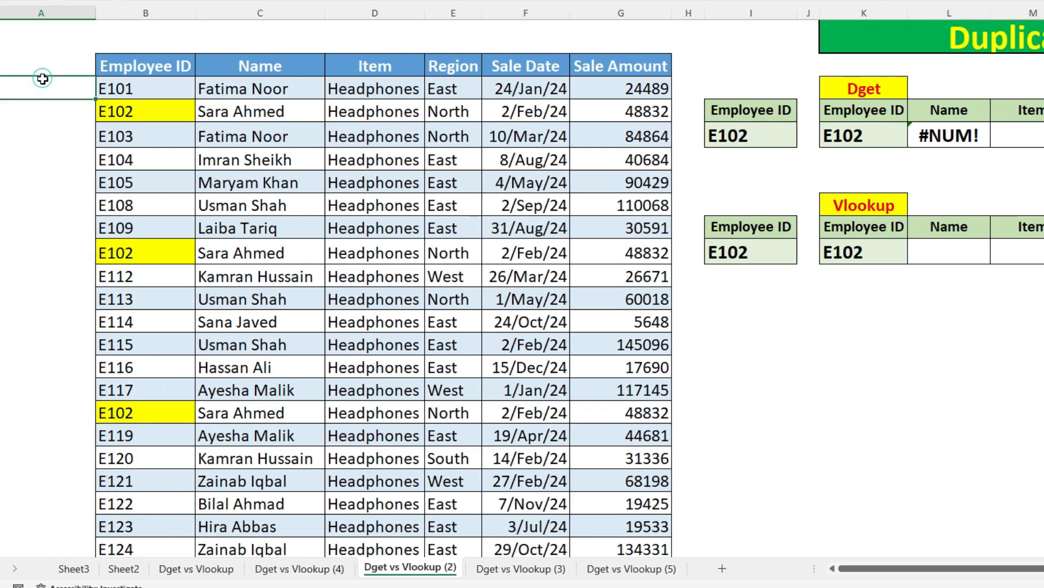
left_click(56, 70)
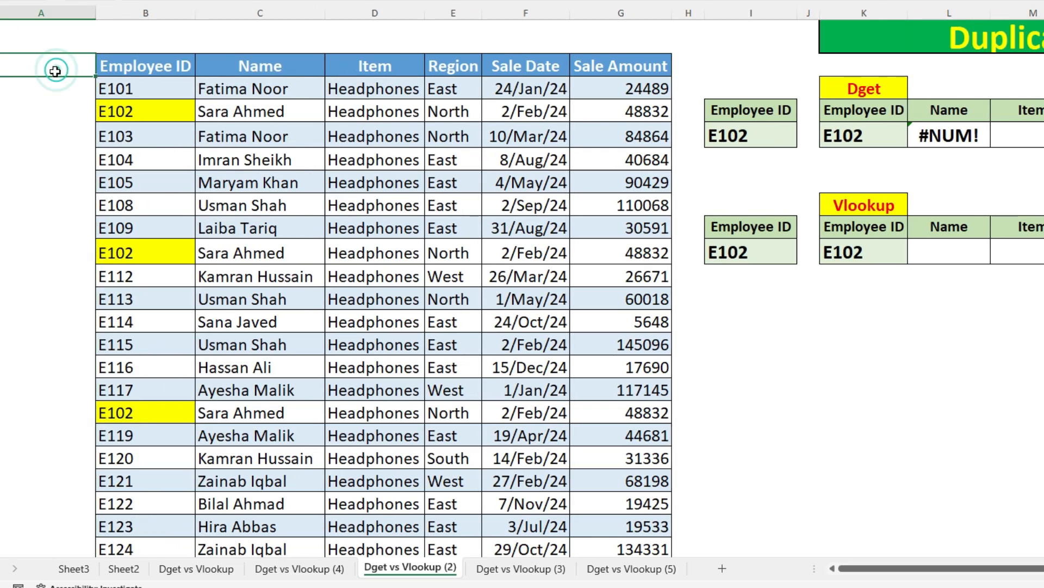
Step: Enter the formula =B3 in helper cell A3 to reference the first Employee ID
left_click(44, 93)
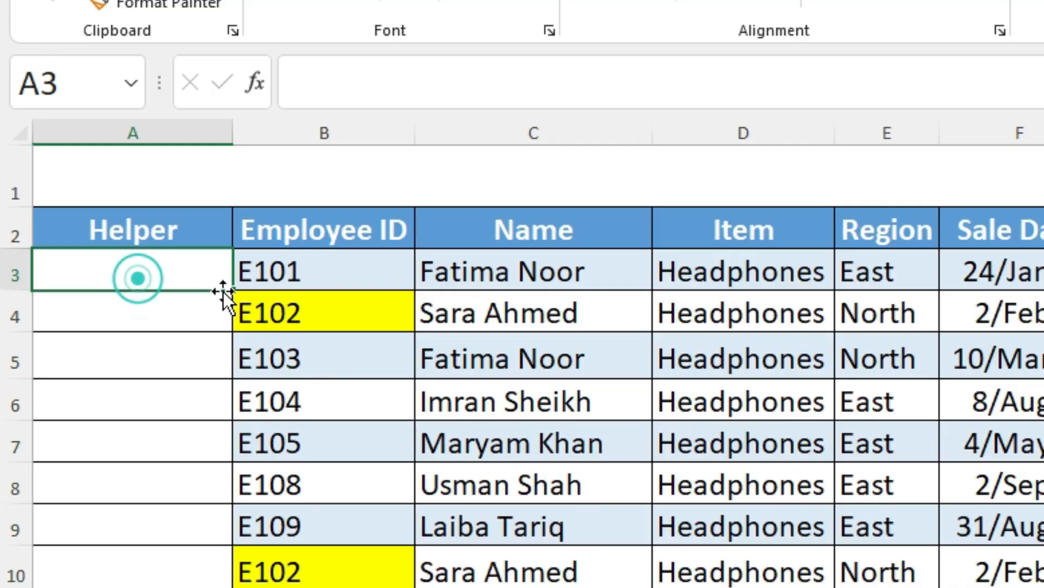
type("=")
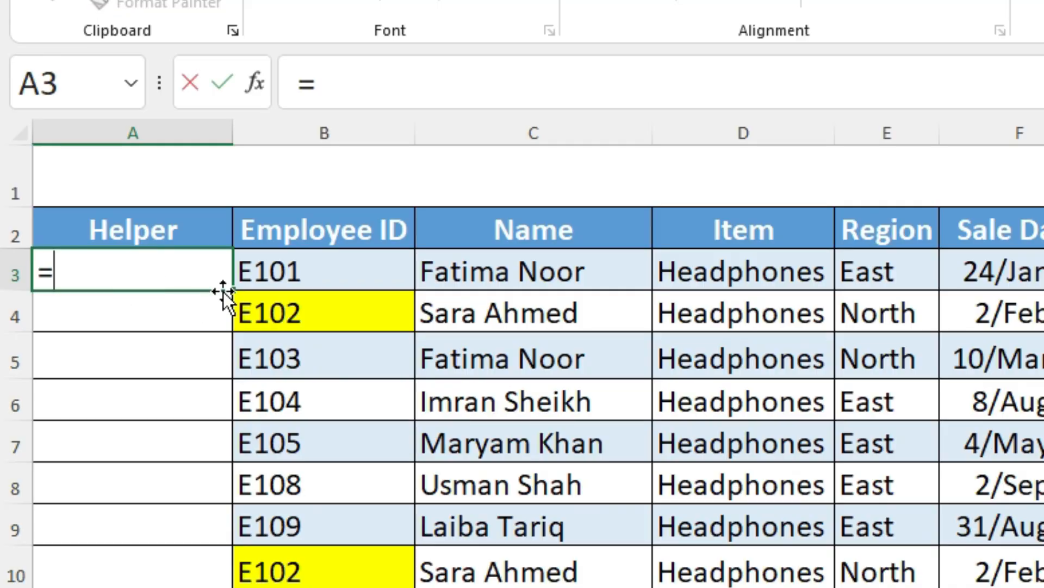
key("Right")
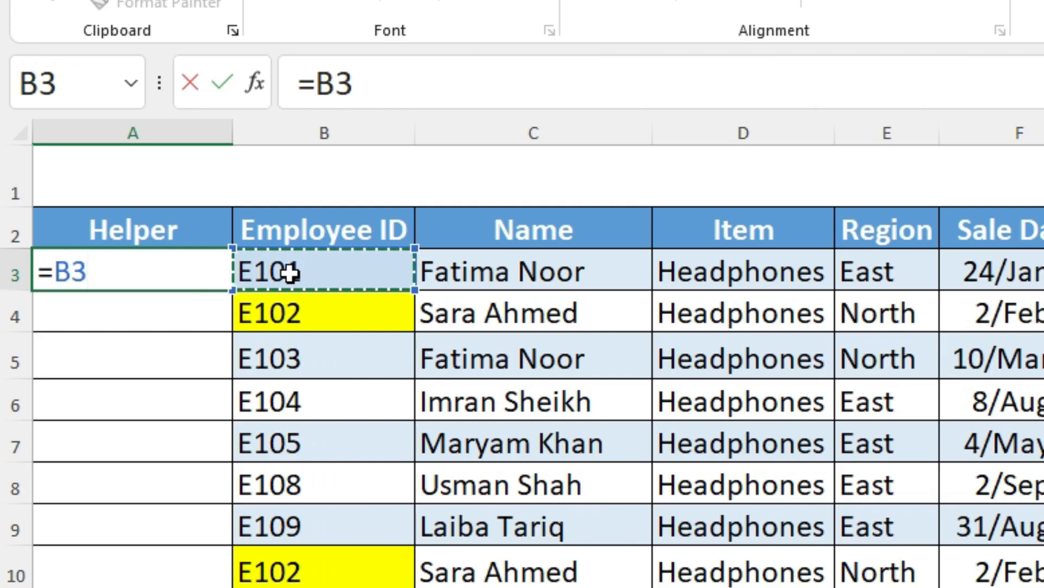
key("Return")
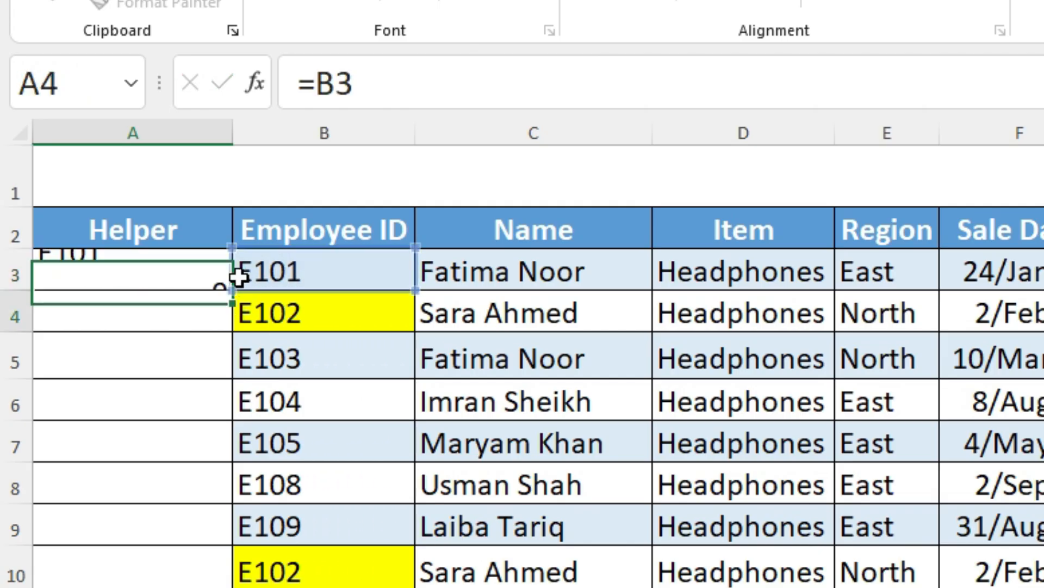
Step: Extend the helper formula in A3 by joining =B3 with a COUNTIF whose range is B3:B3
double_click(172, 277)
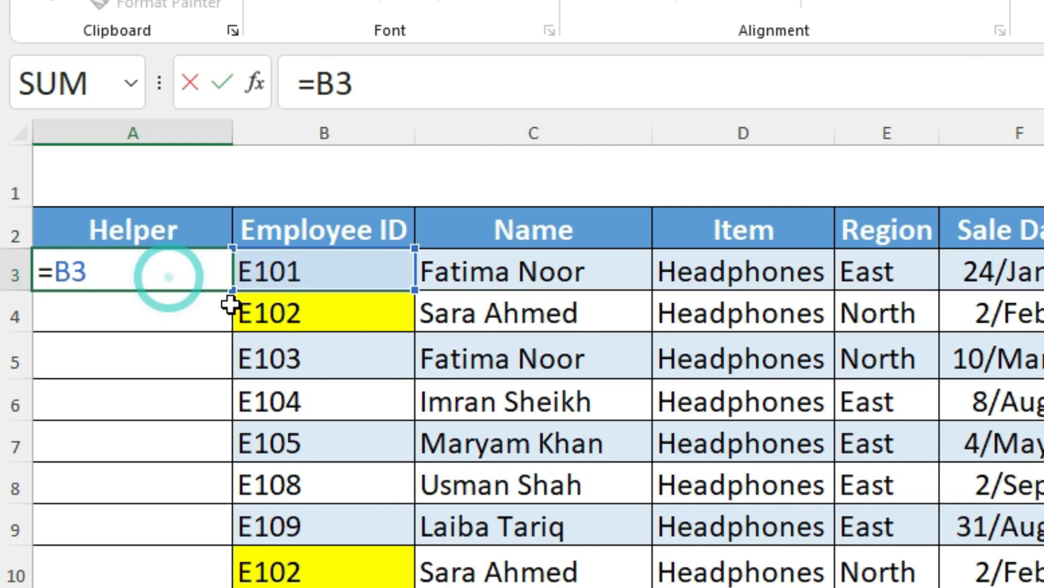
left_click(400, 84)
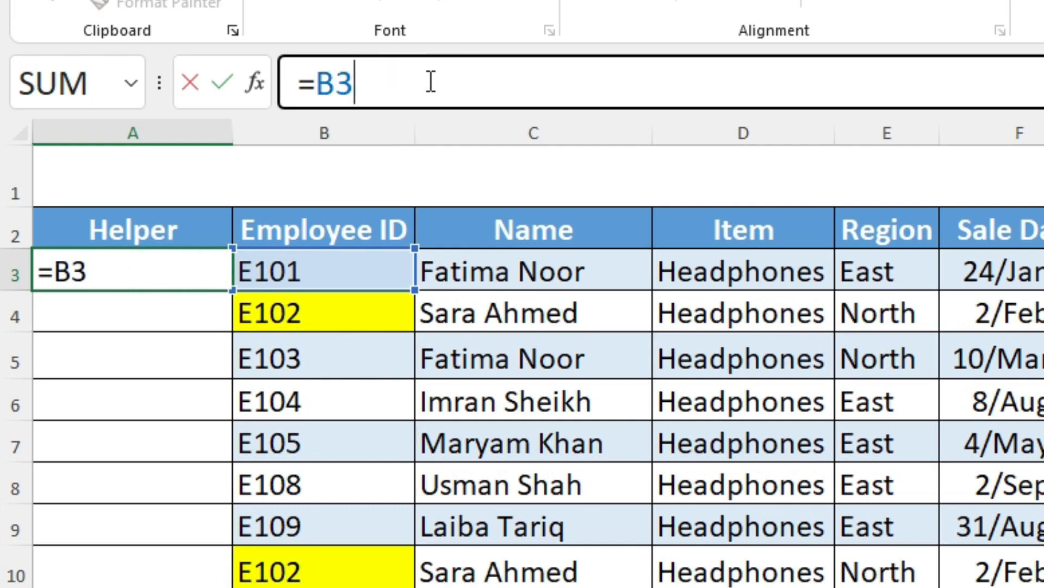
type("&")
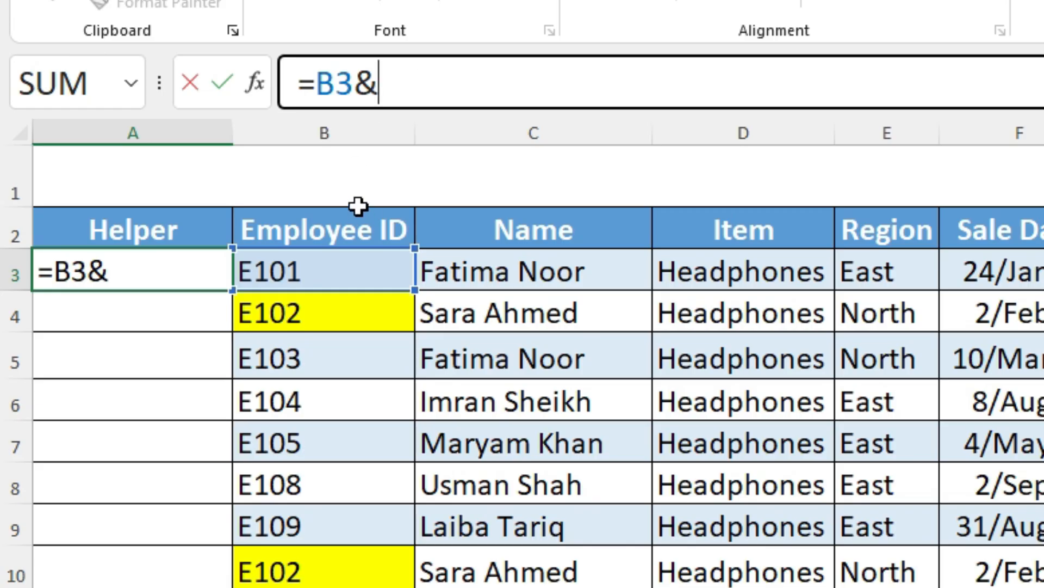
type("cou")
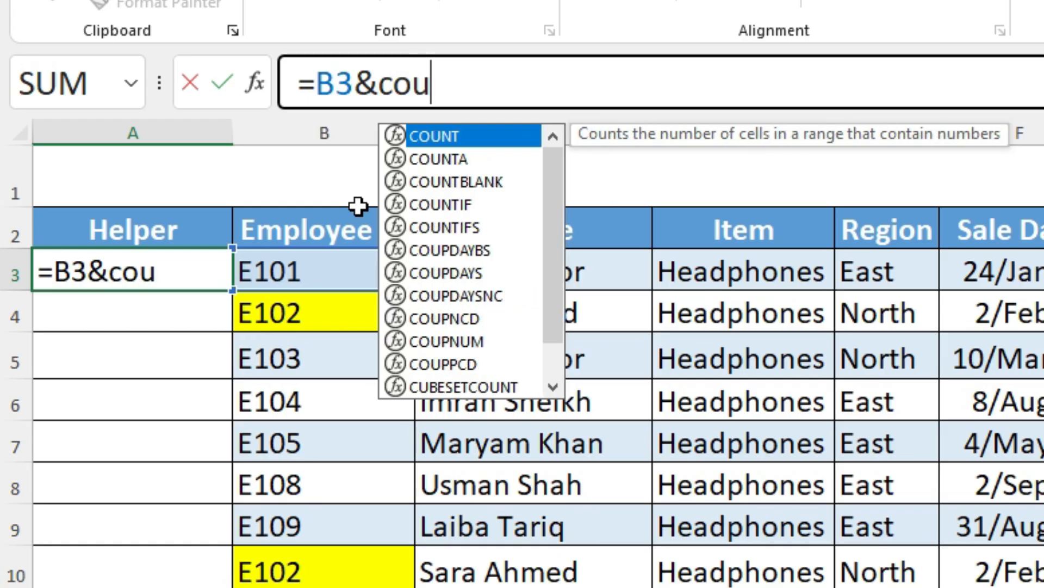
type("ntif(")
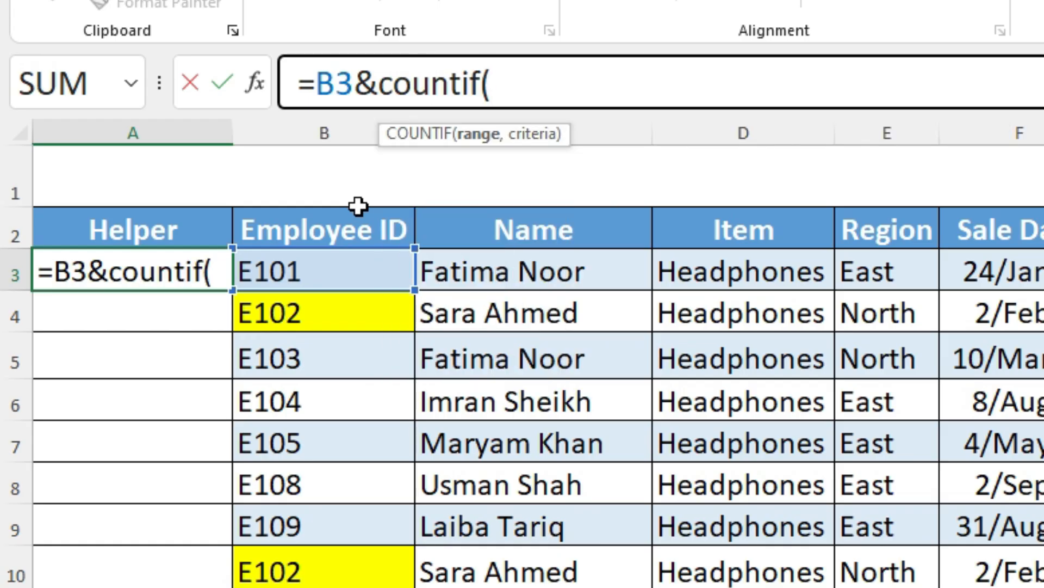
left_click(319, 274)
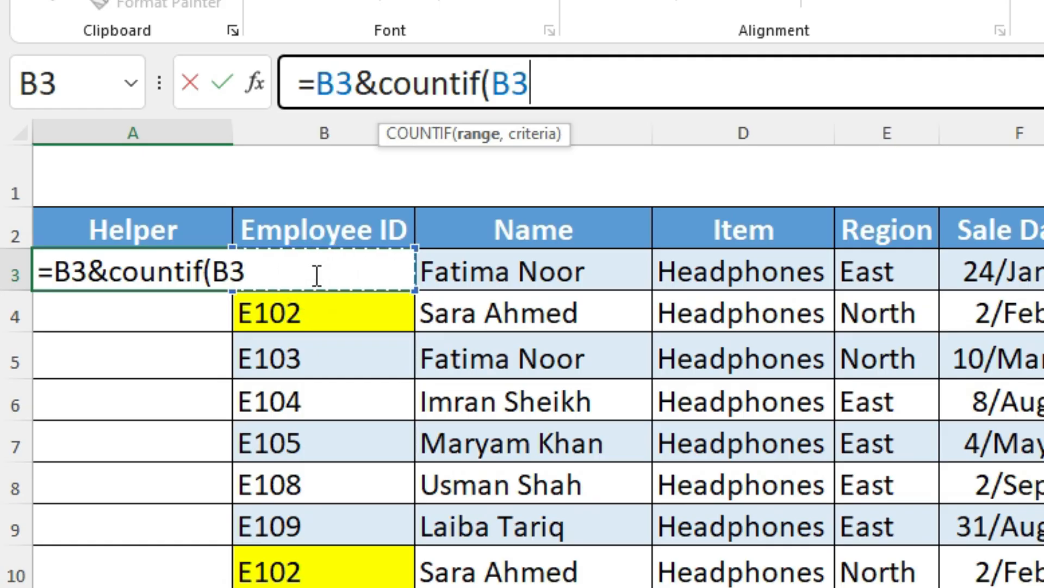
type(":")
left_click(317, 275)
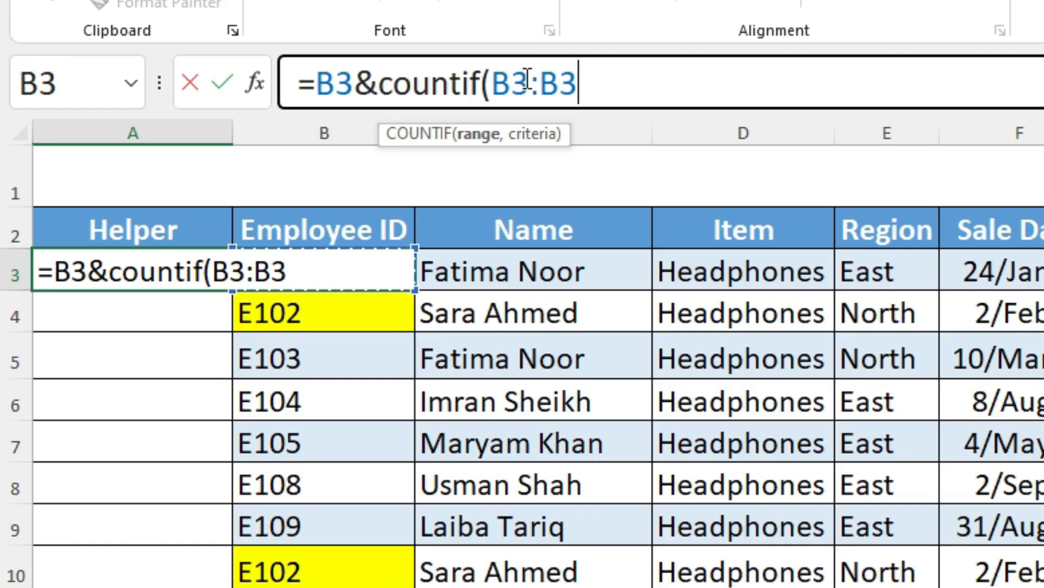
Step: Lock the start of the COUNTIF range as $B$3, add B3 as the criteria and enter the formula =B3&COUNTIF($B$3:B3,B3) in A3
double_click(515, 87)
left_click(512, 84)
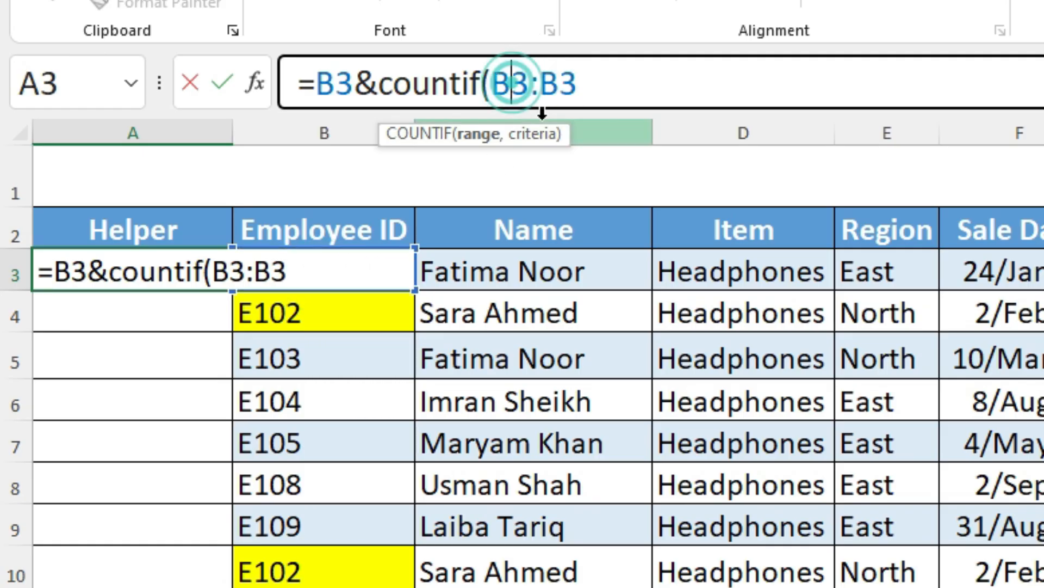
key("F4")
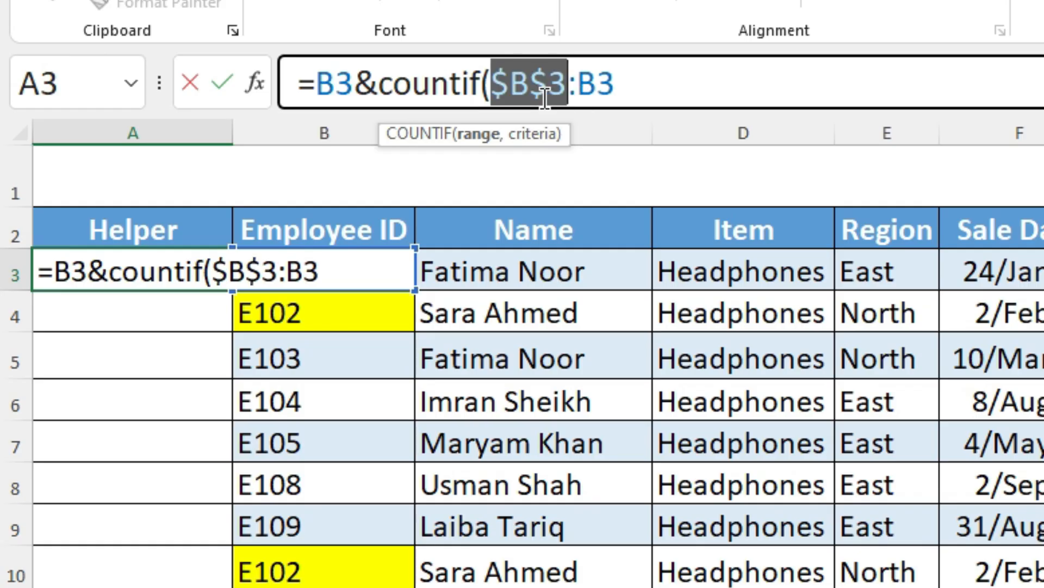
left_click(641, 92)
type(",")
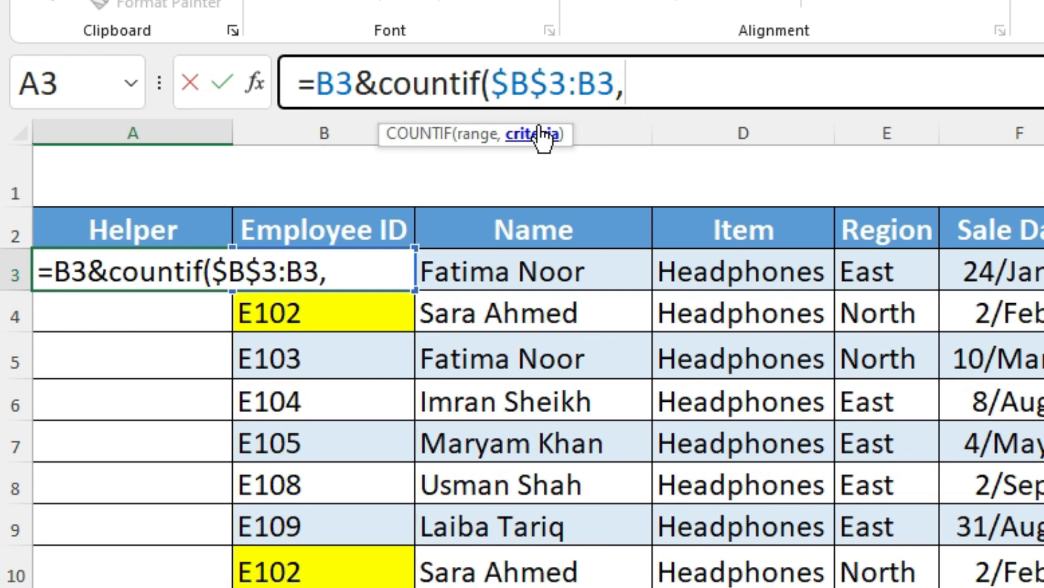
type("b3")
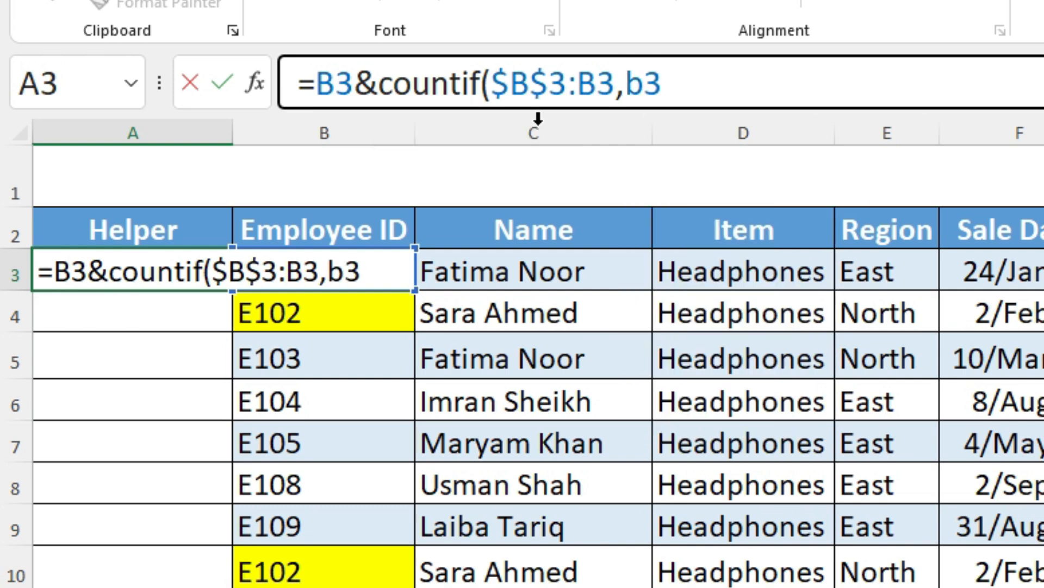
type(")")
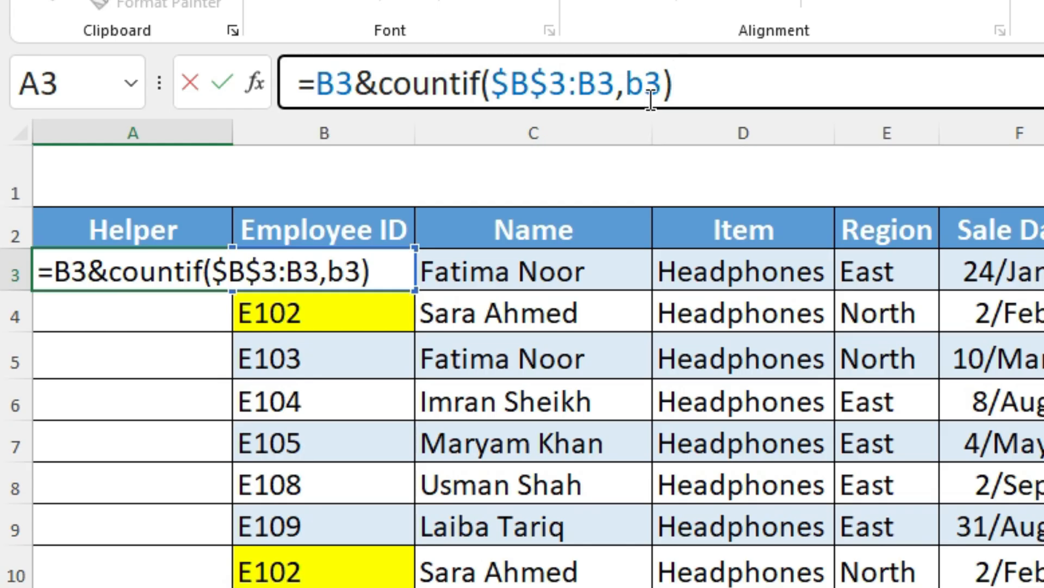
key("Return")
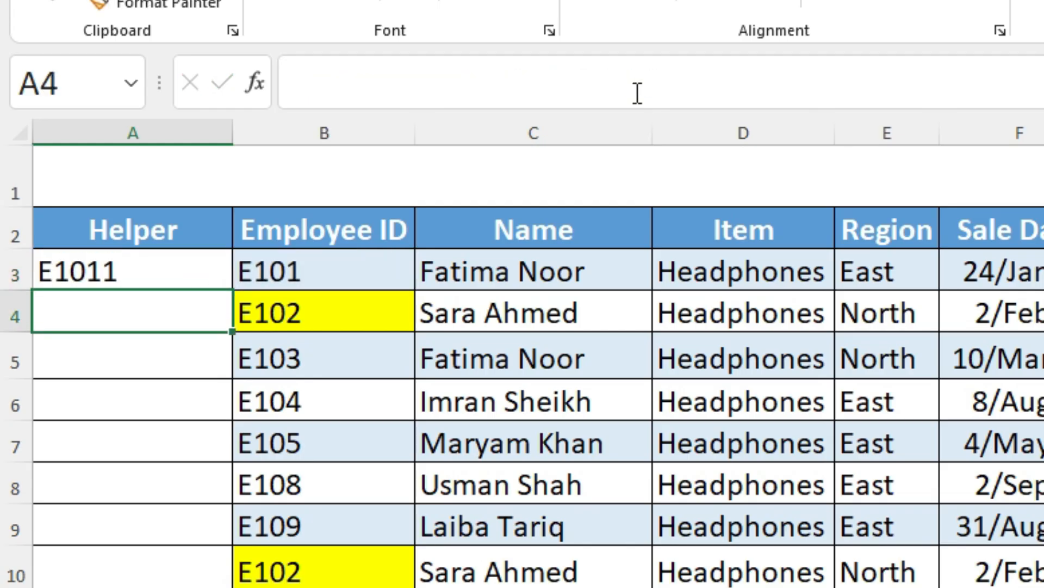
Step: Fill the helper formula from A3 down to A18 and check the helper values beside the highlighted duplicate IDs
double_click(131, 268)
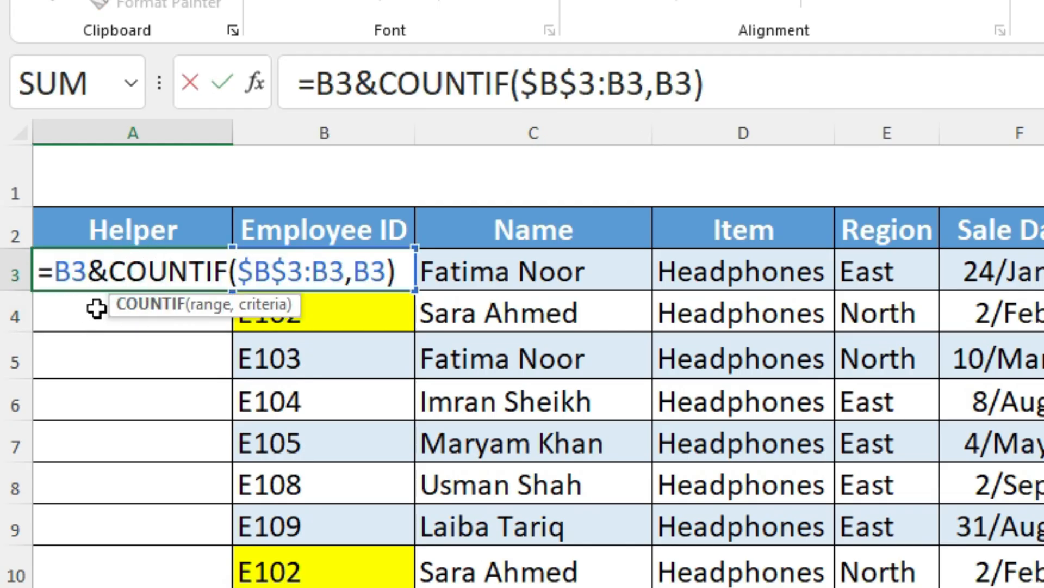
key("Escape")
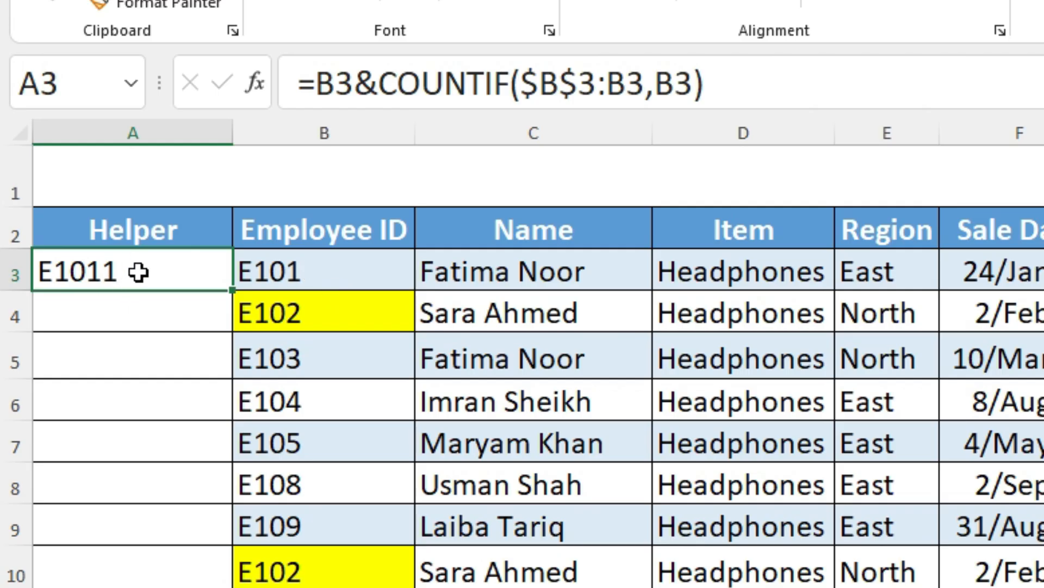
double_click(238, 292)
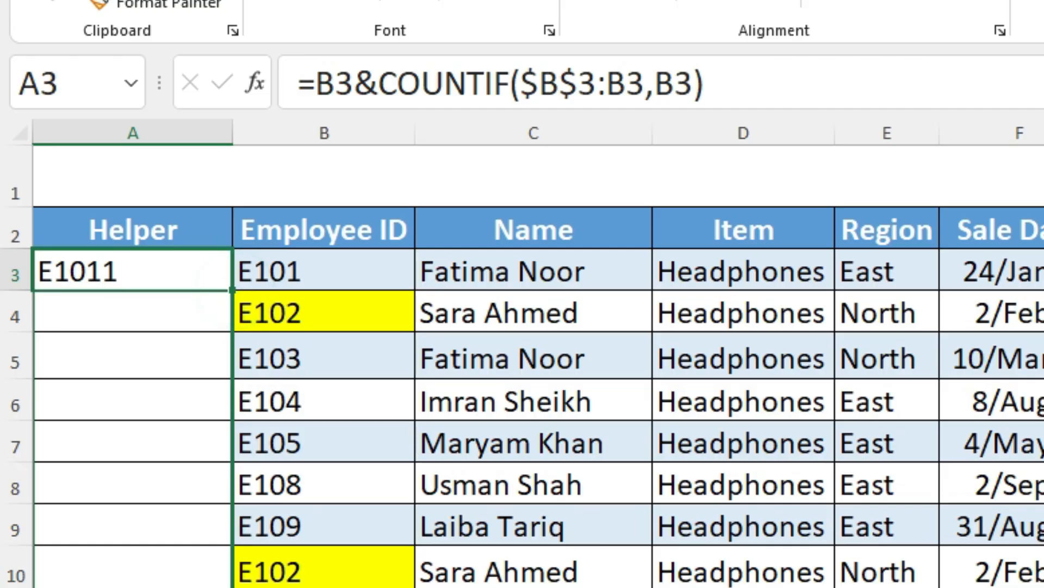
left_click(94, 320)
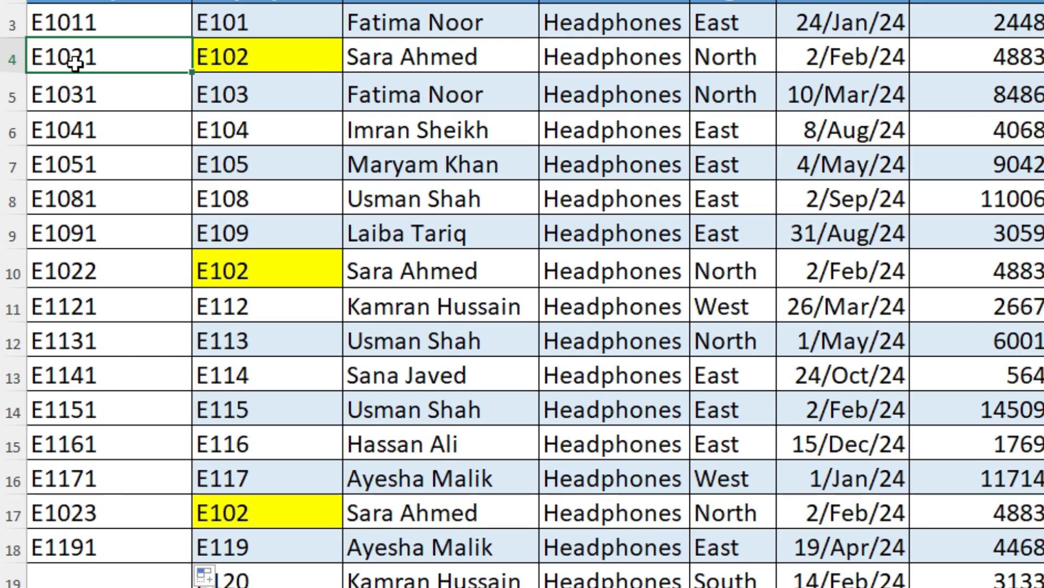
left_click(98, 59)
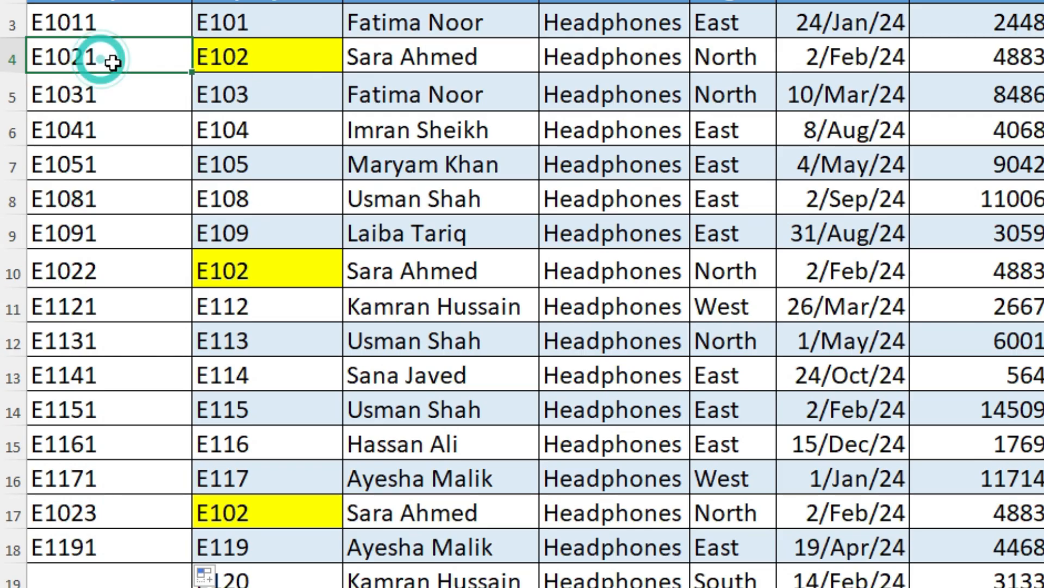
left_click(98, 269)
left_click(117, 523)
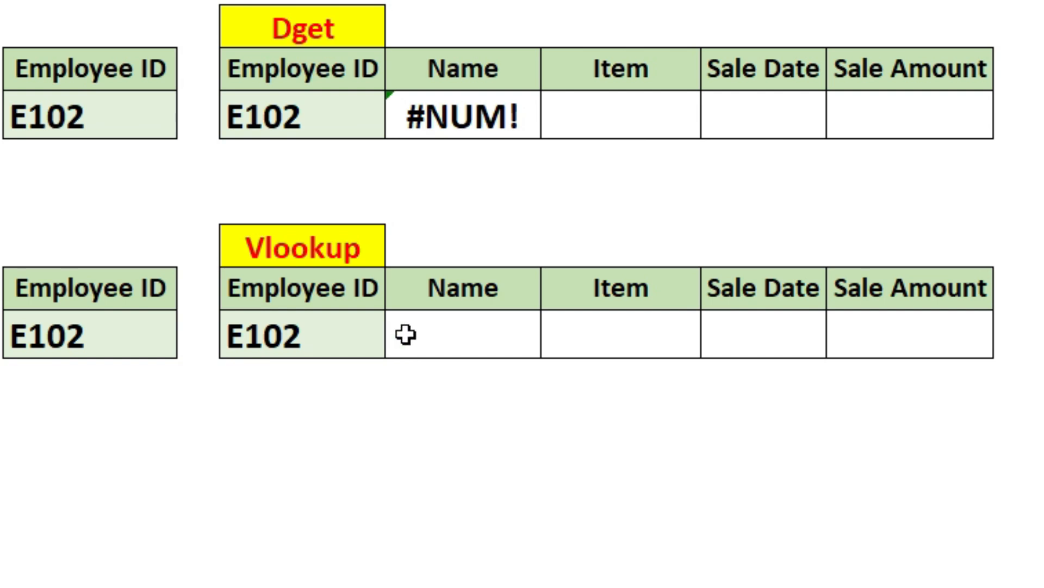
Step: Number the Vlookup rows 1 to 3 in J10:J12 and extend the Employee ID cell K10 down to K12
left_click(435, 335)
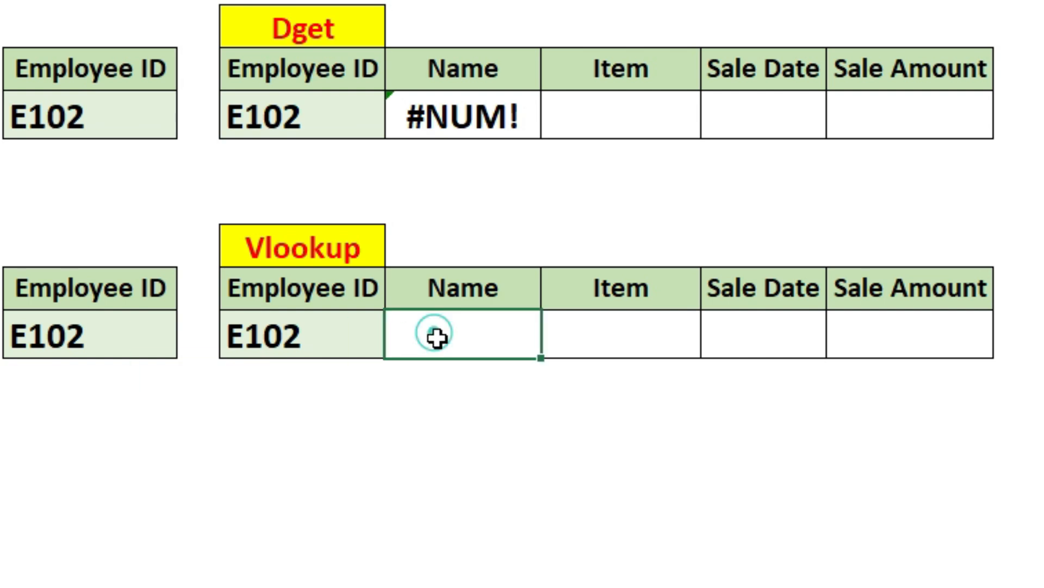
left_click(198, 336)
key("ctrl+v")
left_click_drag(197, 339, 199, 441)
Step: Set the Employee IDs in K11 and K12 of the Vlookup table to the same ID as K10
left_click(317, 377)
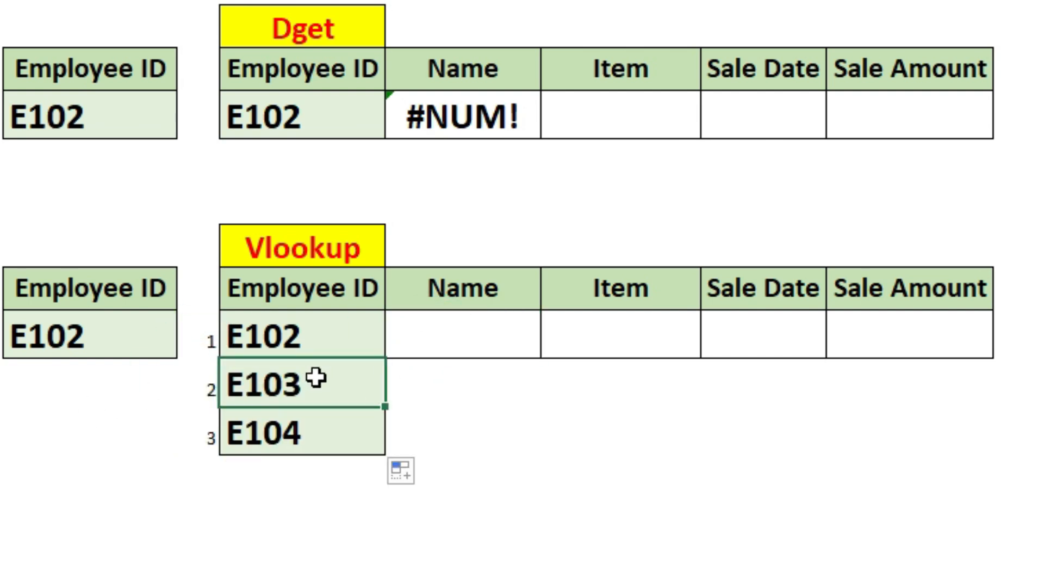
type("E102")
key("Return")
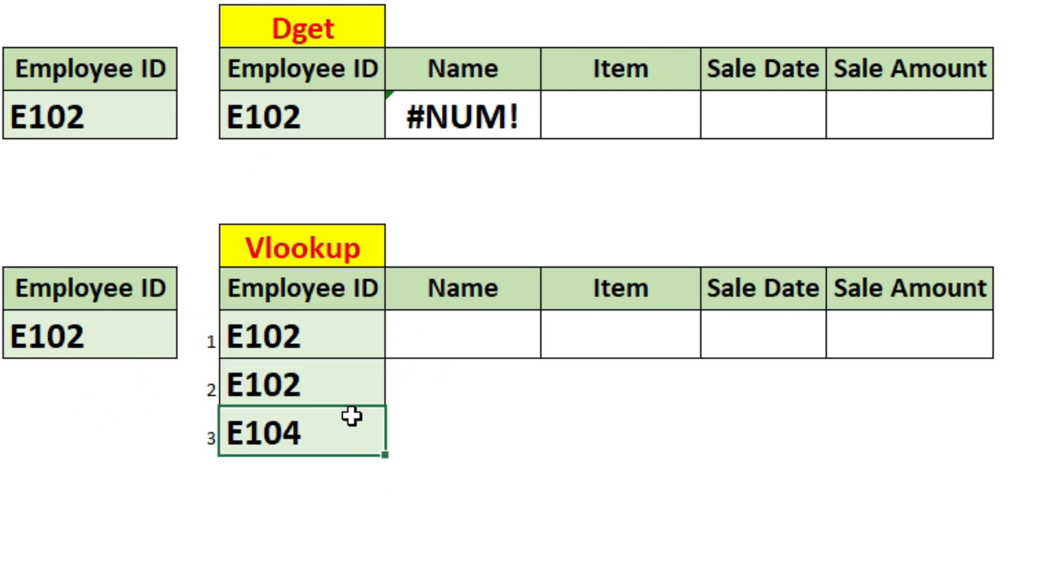
double_click(337, 425)
key("BackSpace")
type("2")
key("Return")
left_click_drag(278, 337, 299, 431)
Step: Enter =VLOOKUP(K10,A2:G18,2,0) in the Name cell L10 of the Vlookup table
left_click(454, 344)
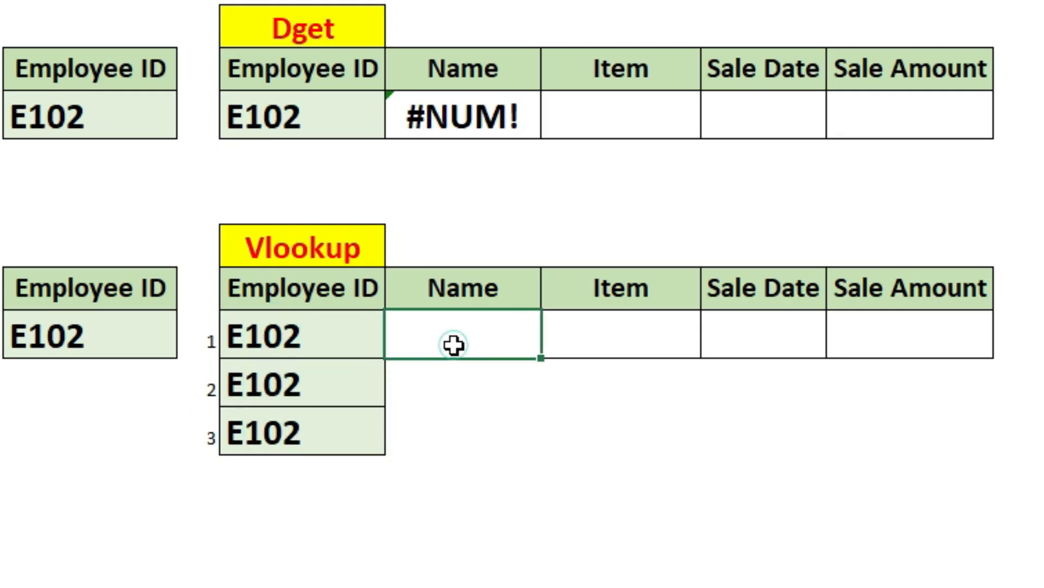
type("=vlo")
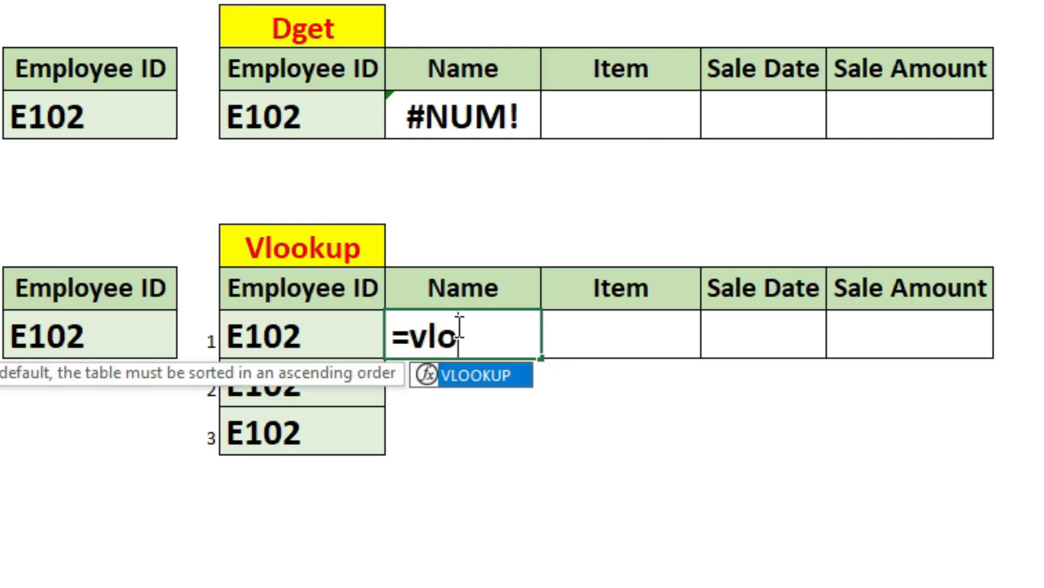
double_click(468, 373)
left_click(329, 335)
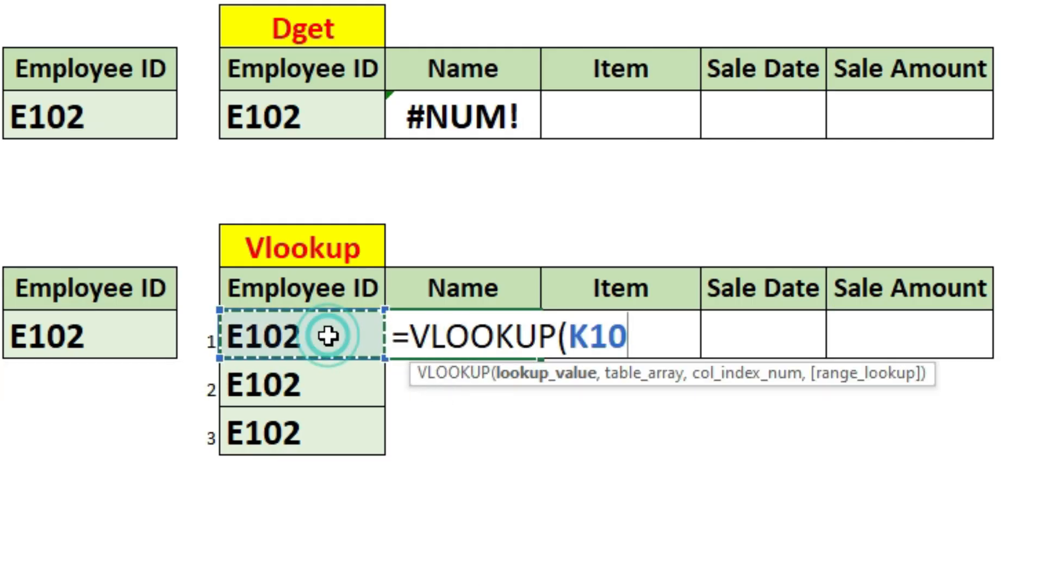
type(",")
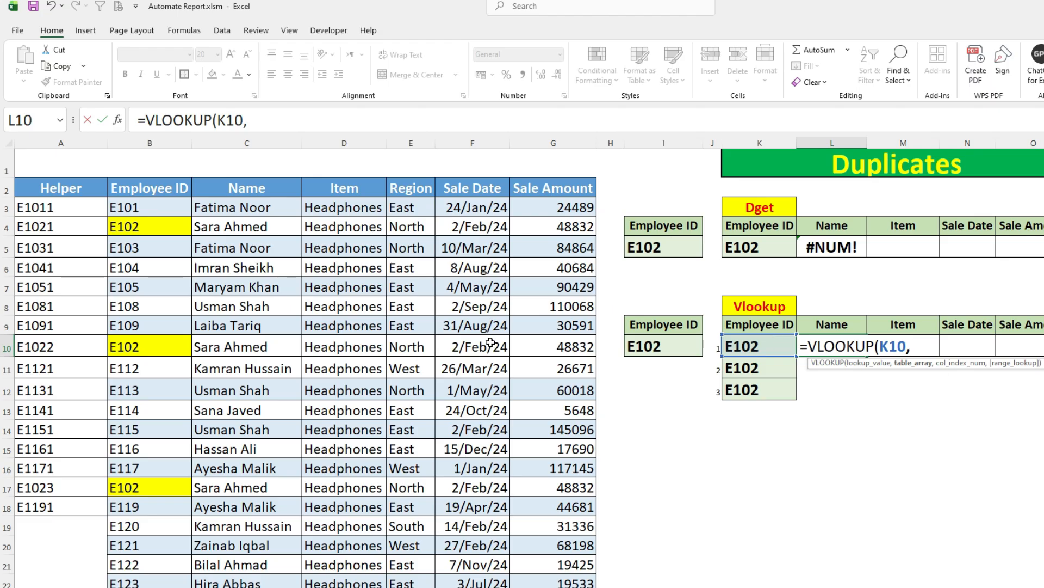
left_click_drag(49, 188, 513, 506)
type(",")
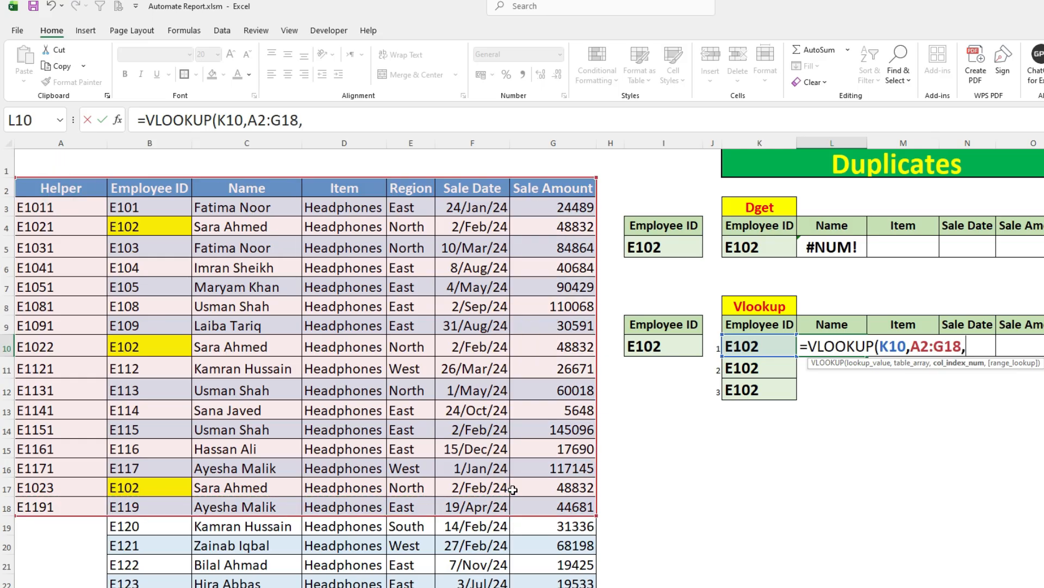
type("2")
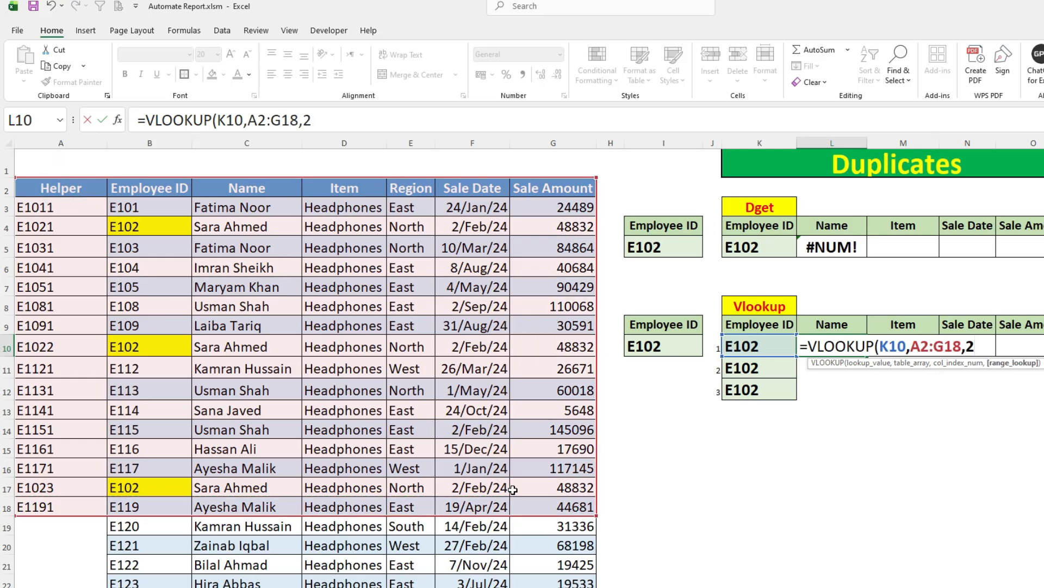
type(",0")
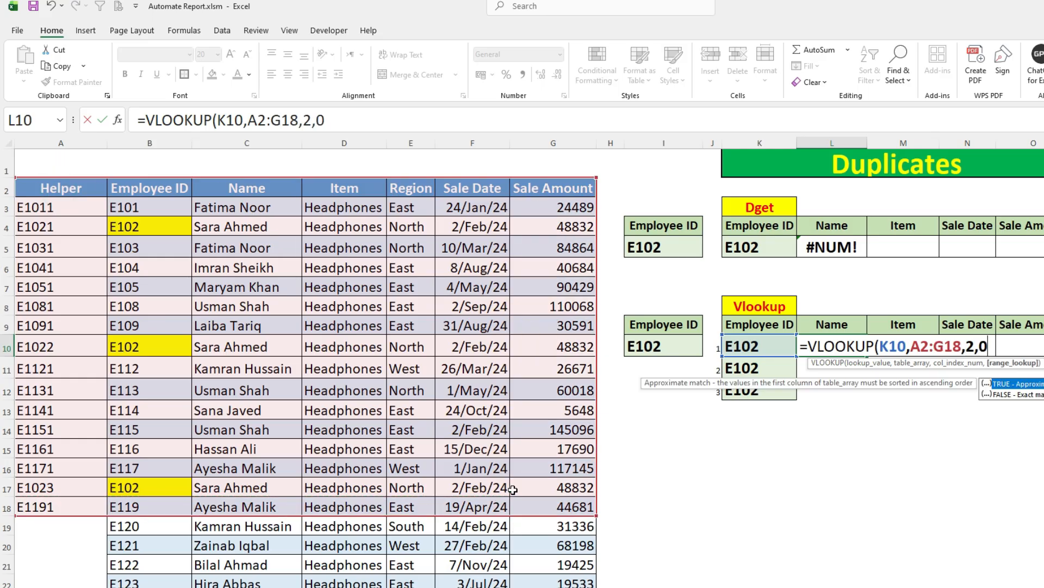
type(")")
key("Return")
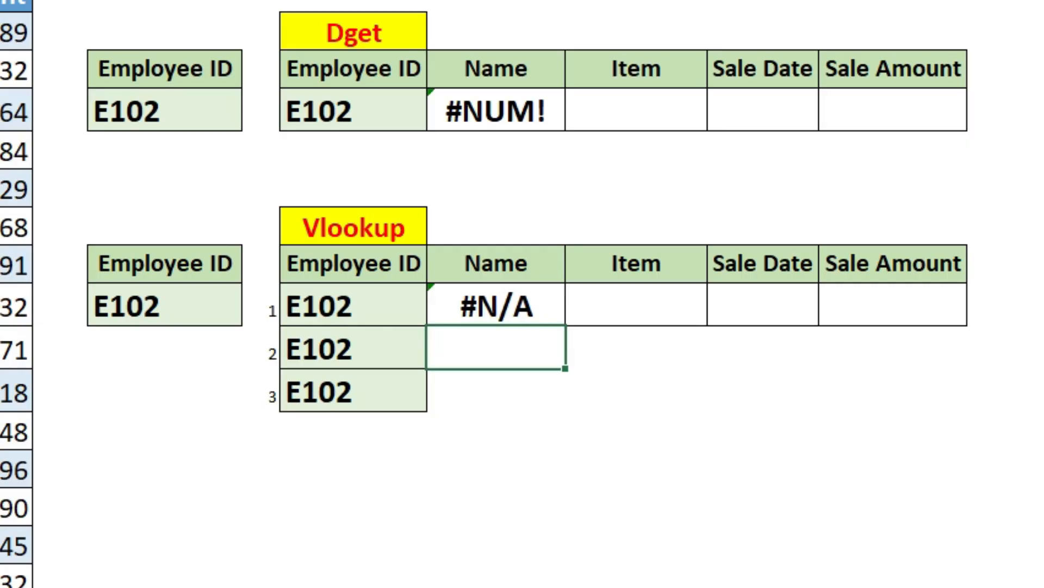
Step: Change the lookup value in the L10 VLOOKUP to K10&J10 so it includes the row number
double_click(840, 352)
left_click(511, 313)
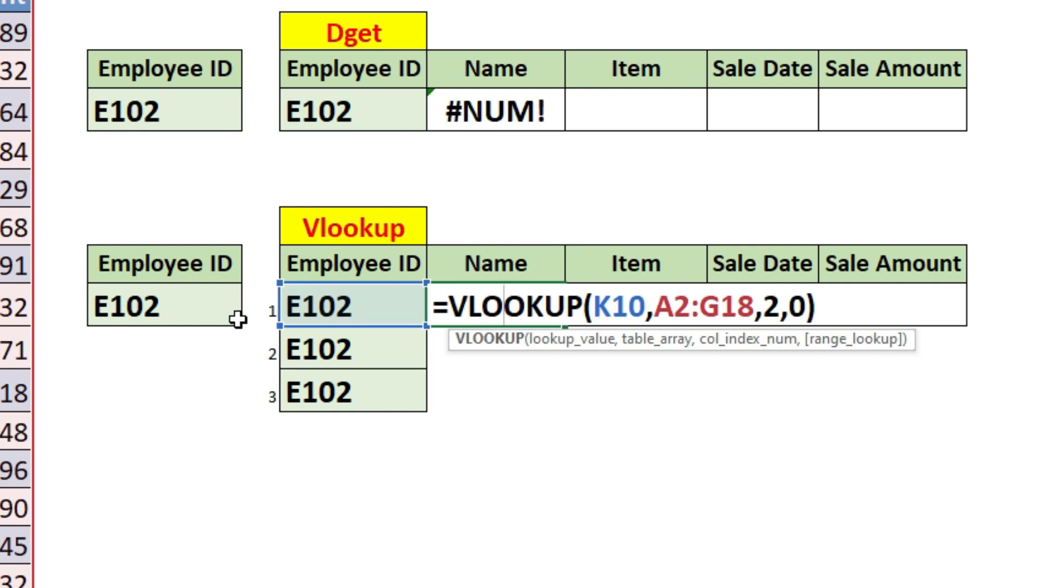
left_click(647, 306)
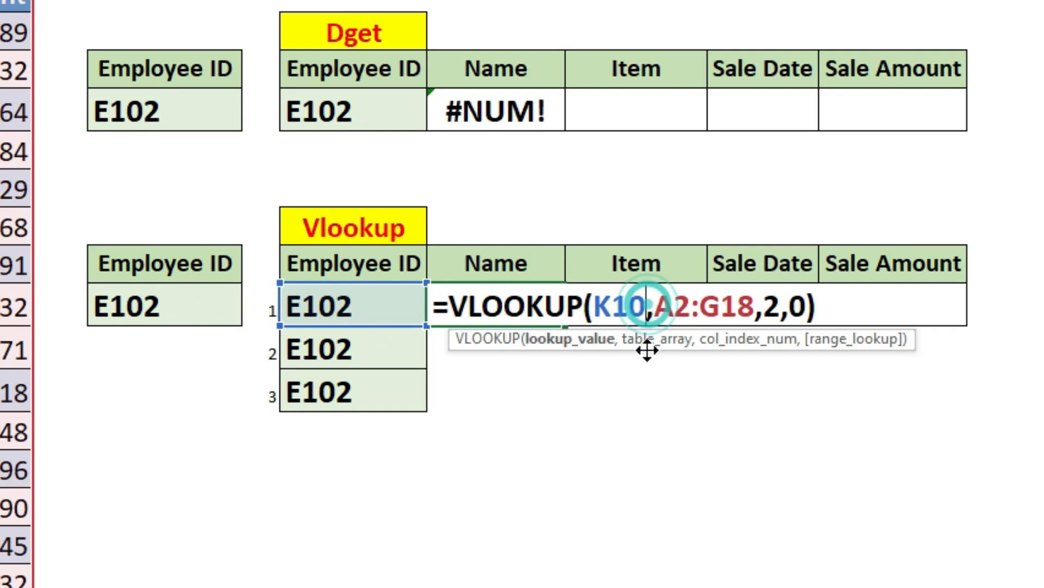
left_click_drag(593, 308, 643, 321)
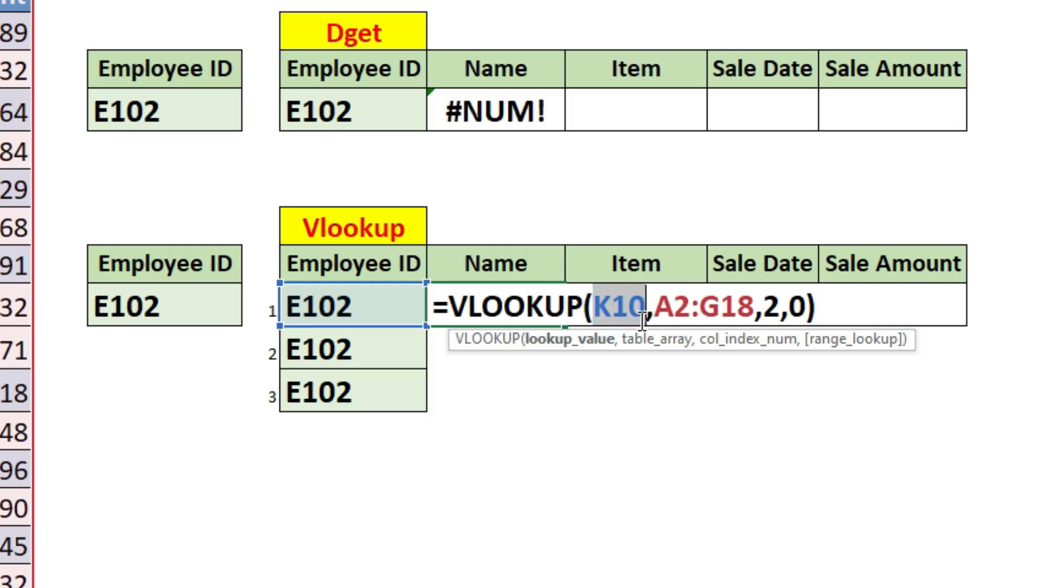
left_click(646, 305)
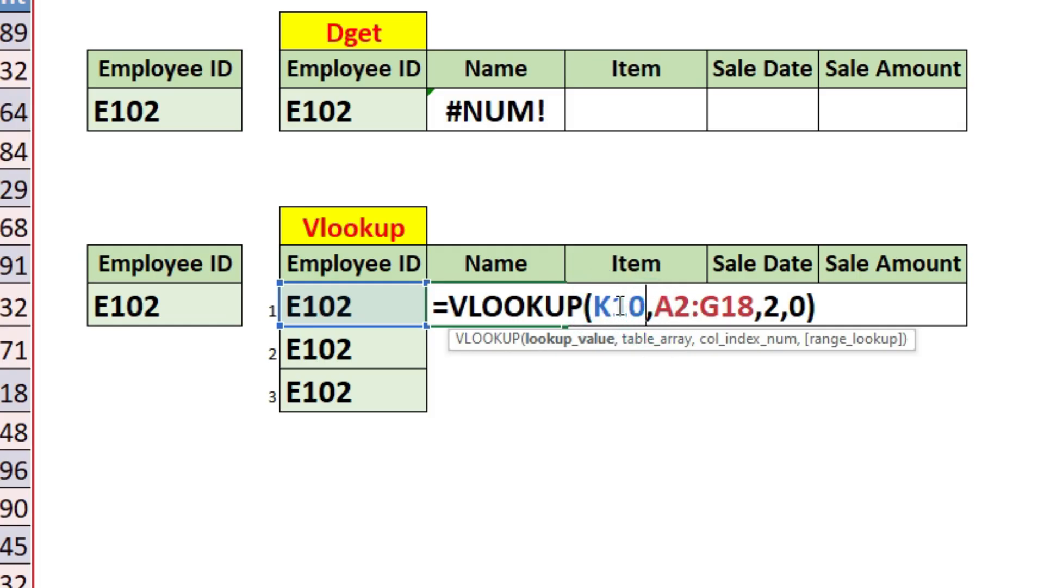
type("&")
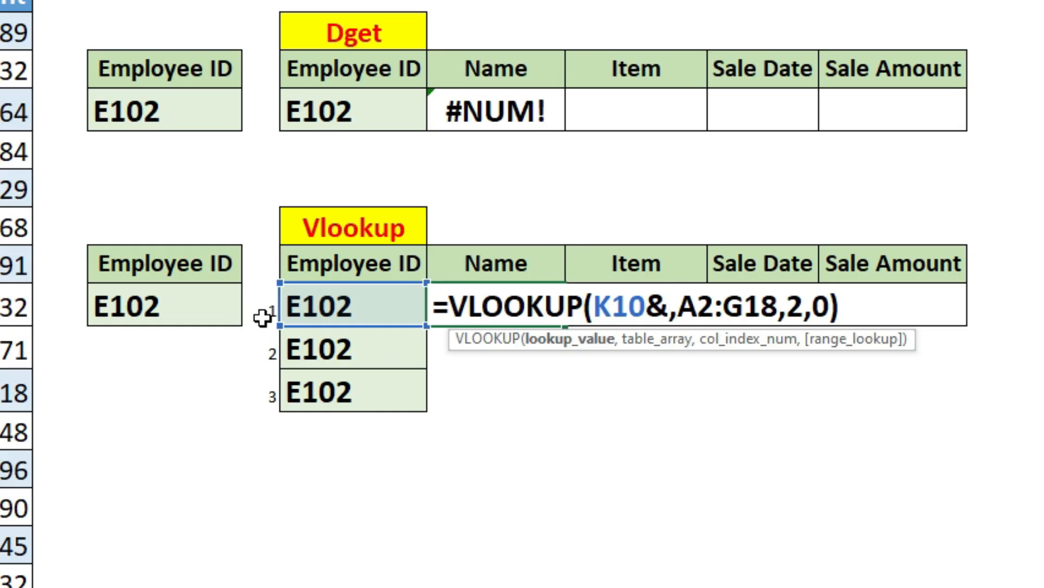
left_click(261, 312)
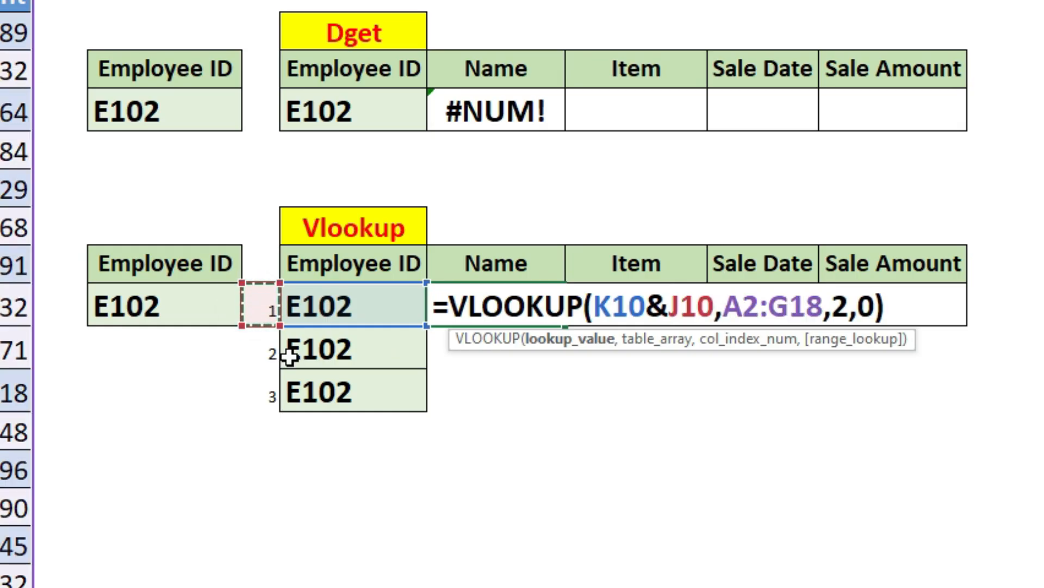
key("Return")
Step: Set the column index of the L10 VLOOKUP to 3 to return the employee's name
left_click(525, 311)
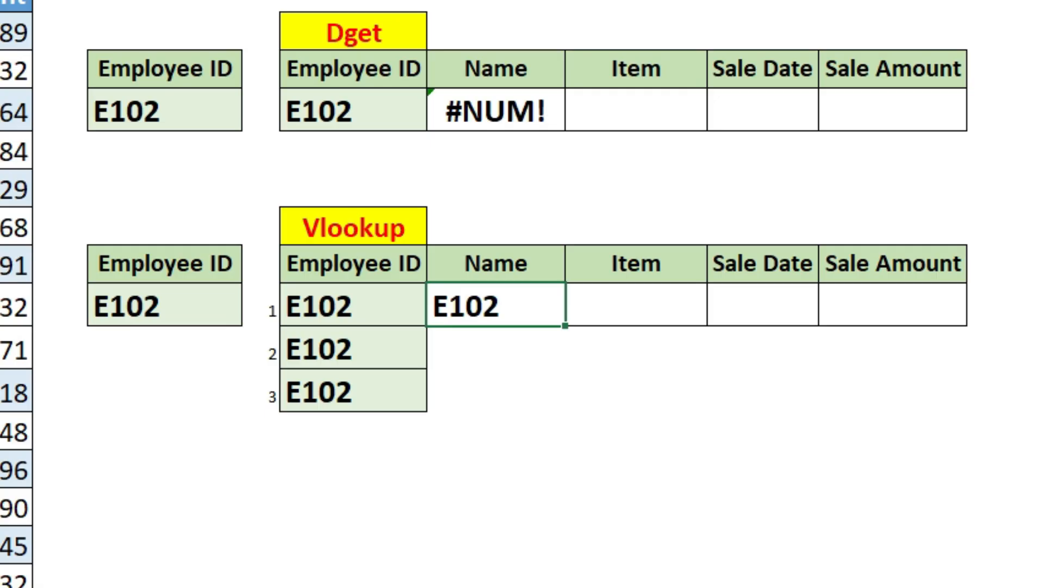
double_click(508, 305)
double_click(839, 309)
type("3")
key("Return")
left_click(485, 306)
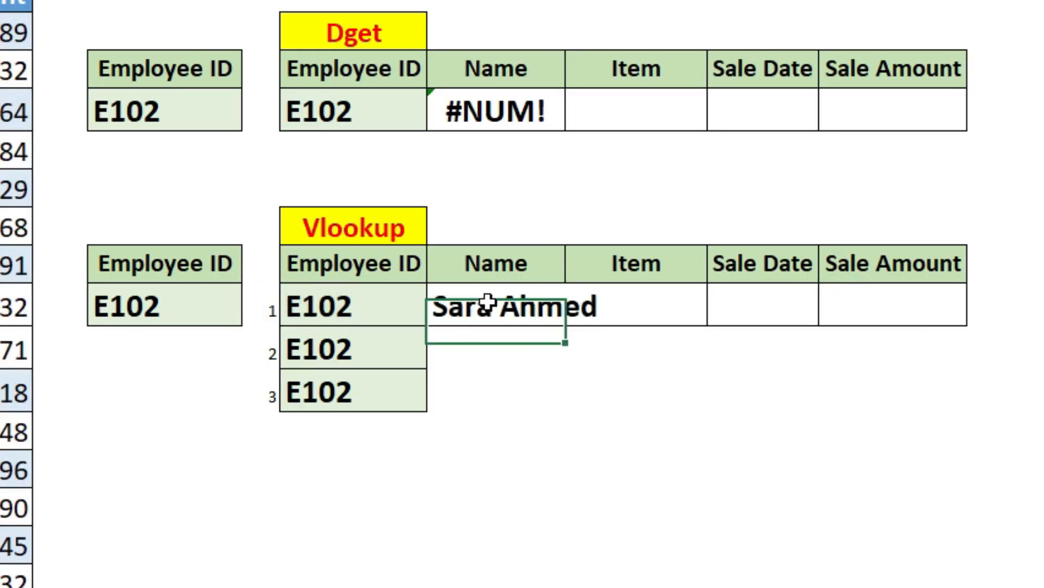
Step: Fill the L10 VLOOKUP down to L11 and L12 in the Vlookup table and review the copied formula
double_click(487, 304)
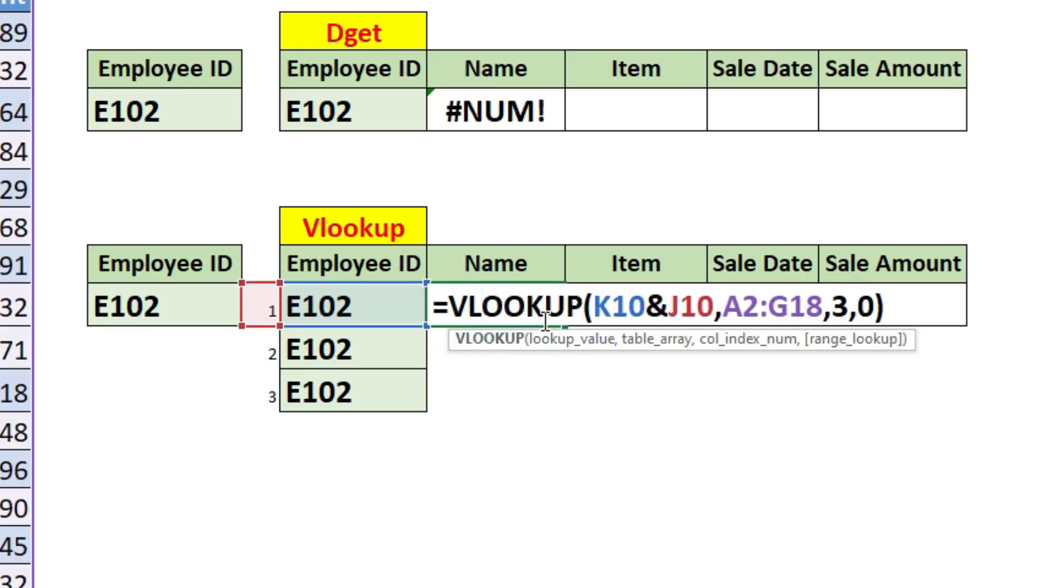
key("Escape")
left_click_drag(564, 327, 566, 412)
double_click(504, 348)
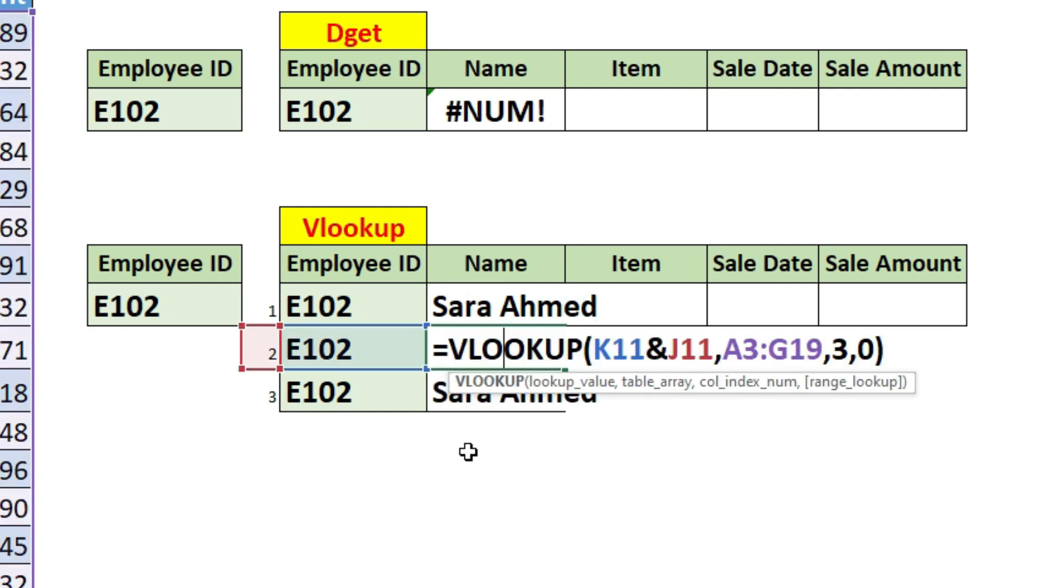
key("Escape")
Step: Remove the first name from the Name cell of the second E102 record and check the Vlookup table's Name formulas
left_click(425, 285)
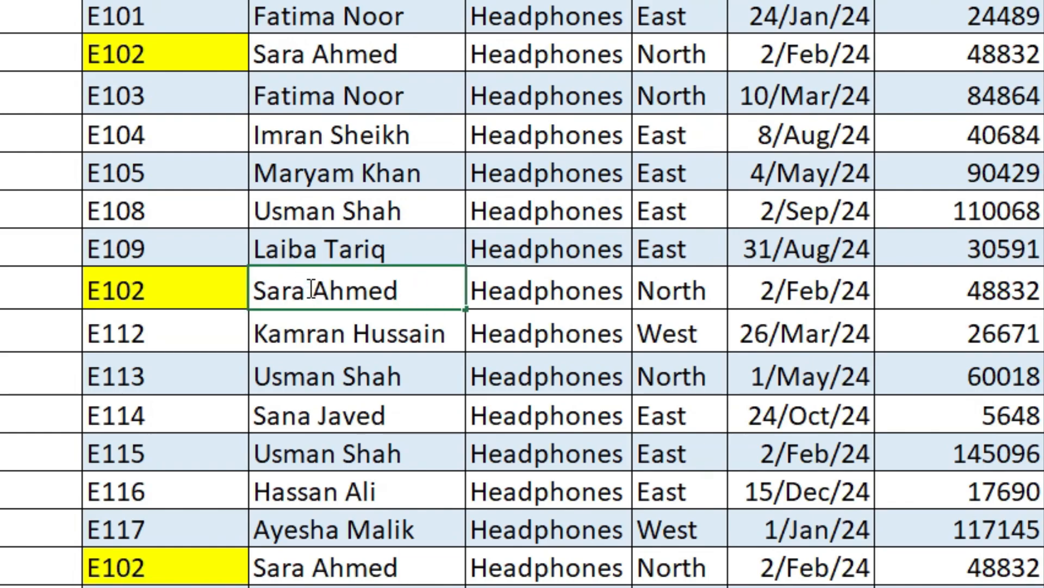
double_click(311, 289)
key("Delete")
key("Return")
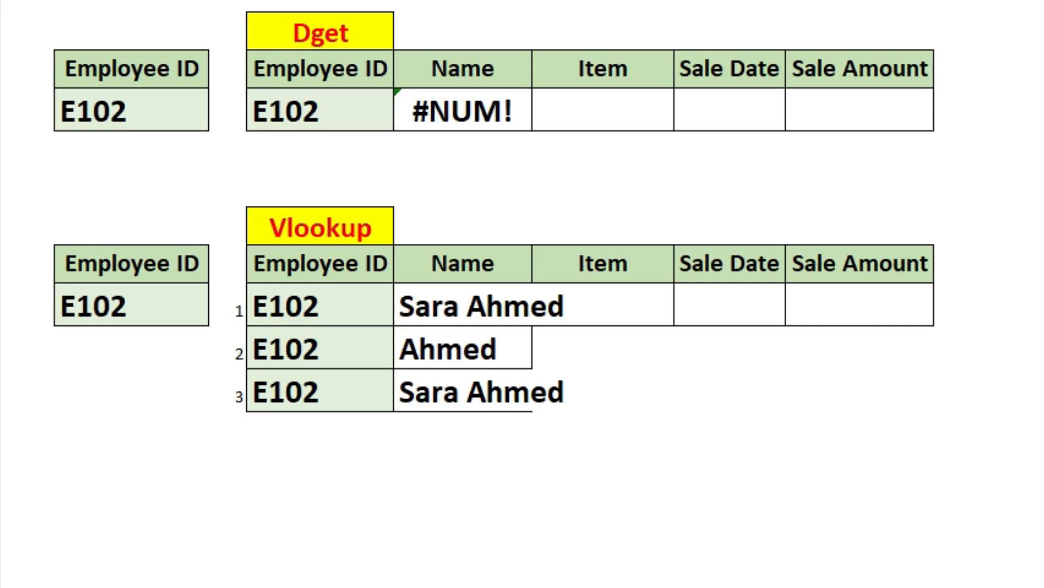
left_click(442, 351)
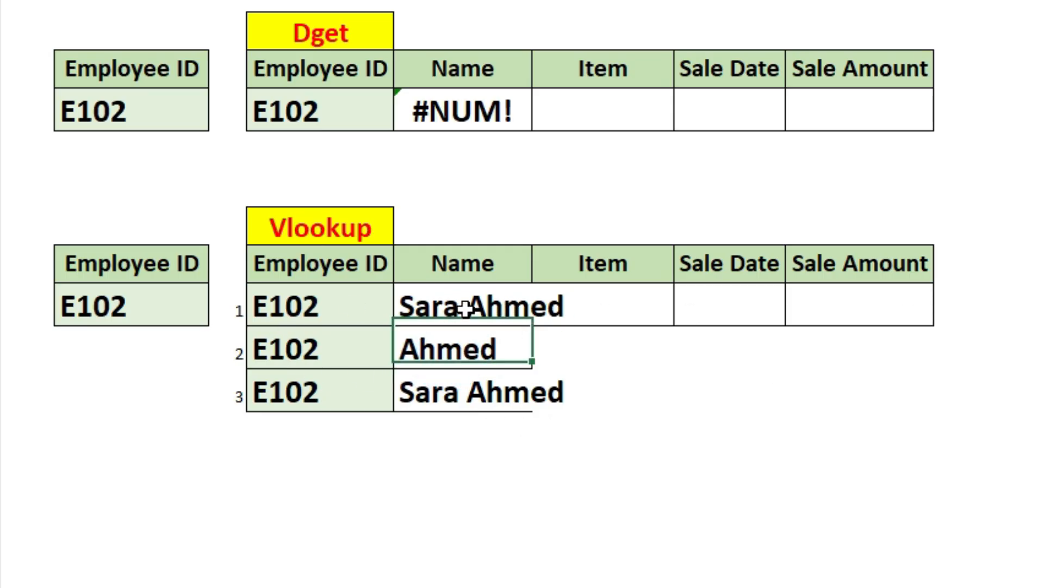
double_click(472, 303)
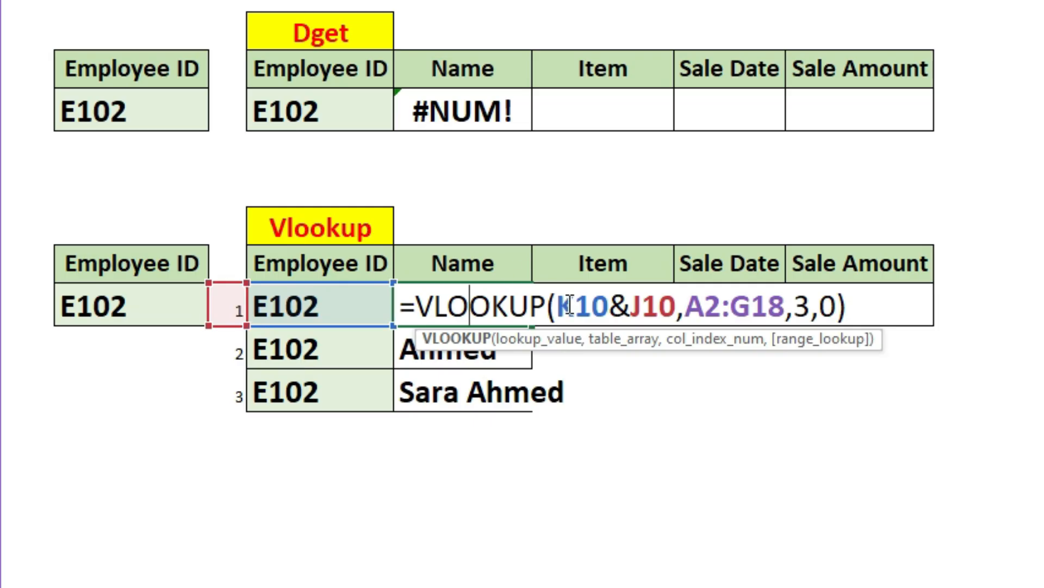
key("Escape")
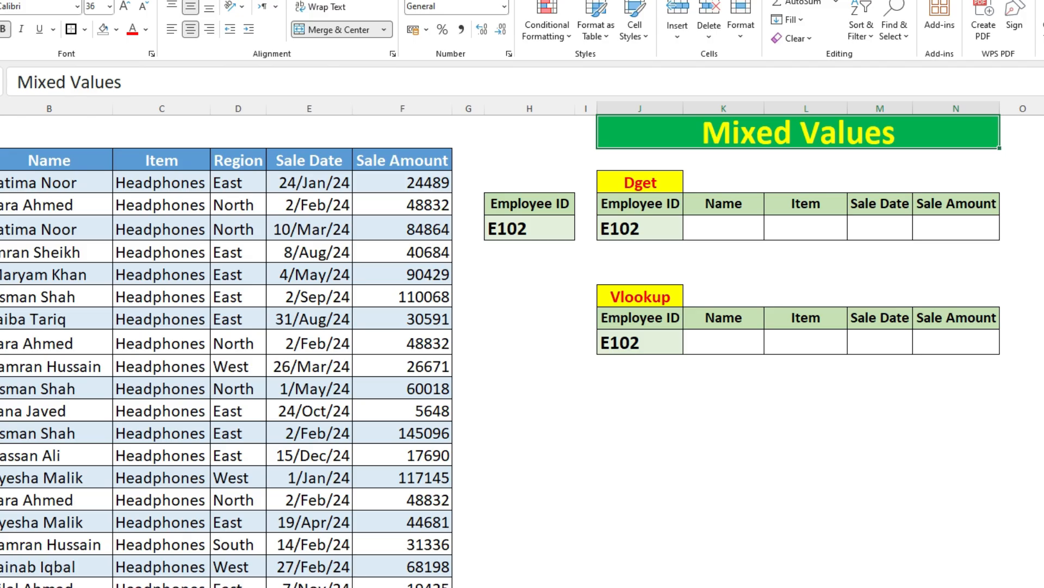
Step: On the Mixed Values sheet, enter =DGET(A2:F18,K4,H4:H5) in the Name cell K5 of the Dget table
left_click(0, 204)
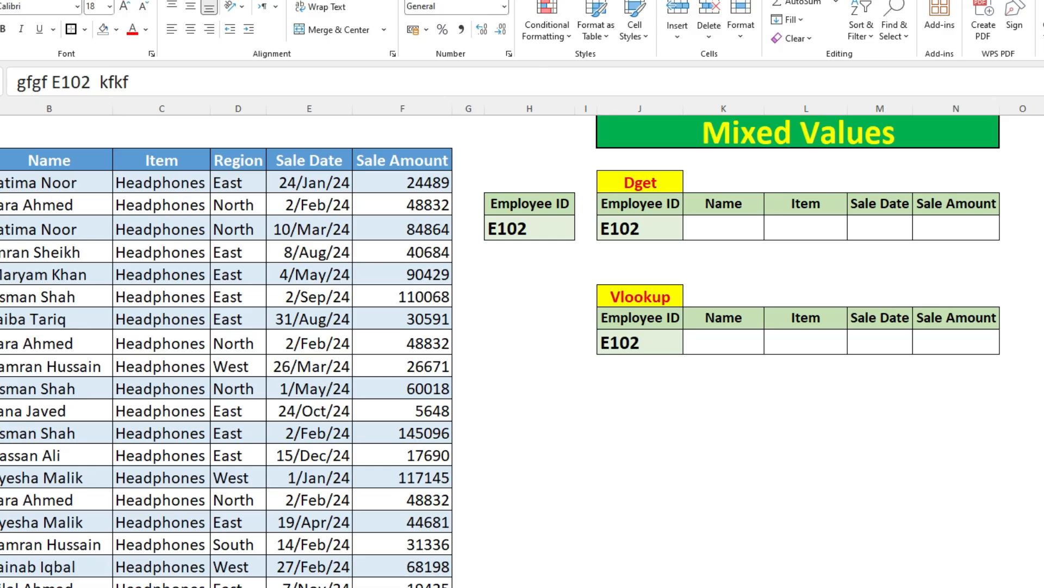
key("Down")
left_click(712, 221)
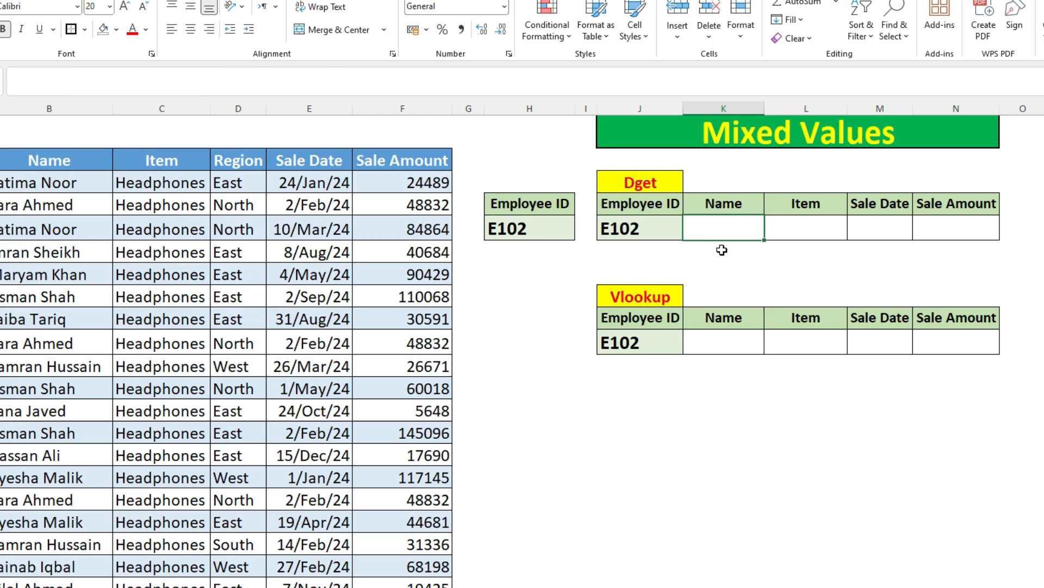
type("=")
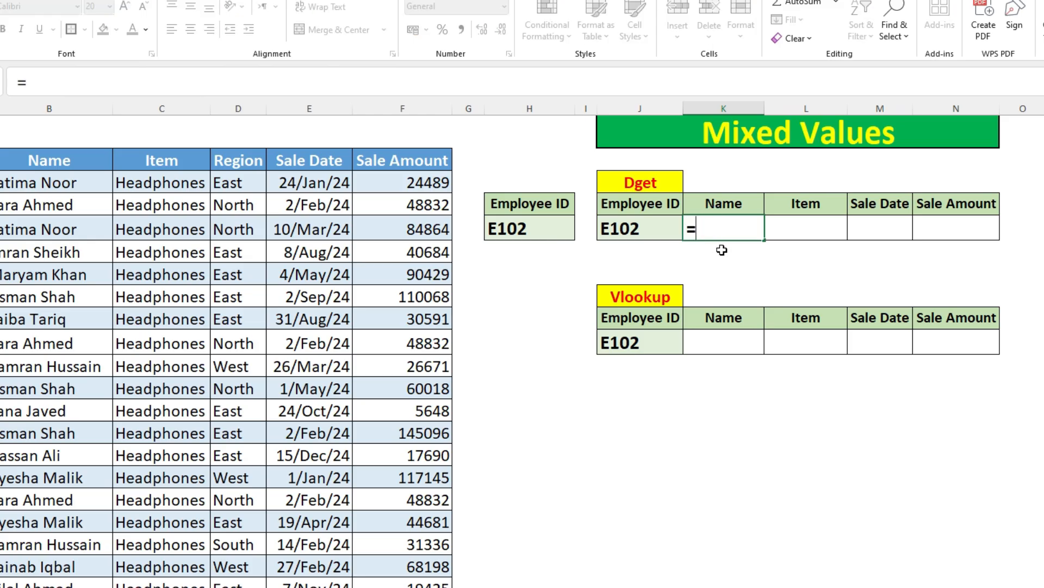
type("dget")
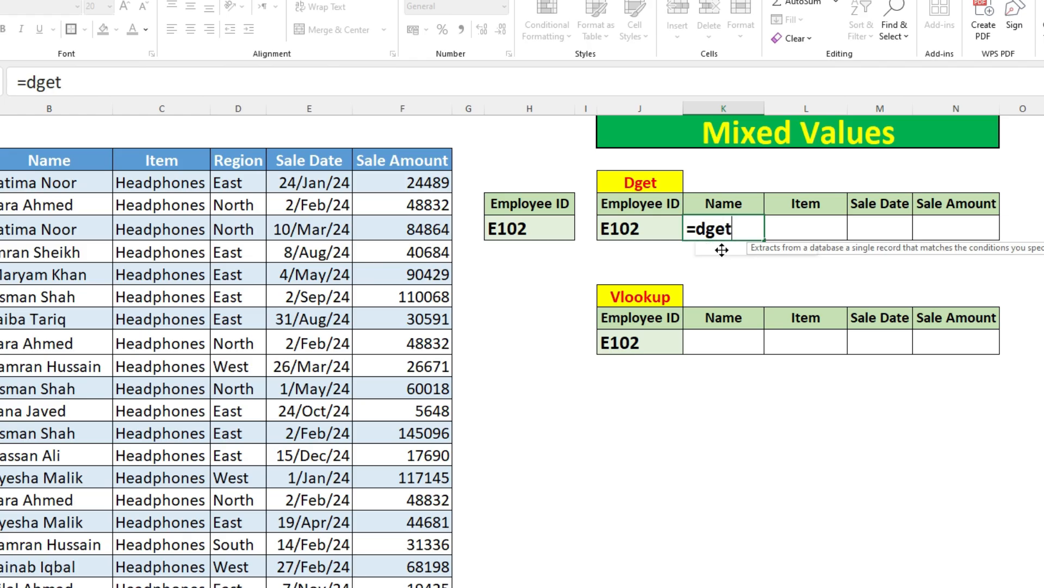
key("Tab")
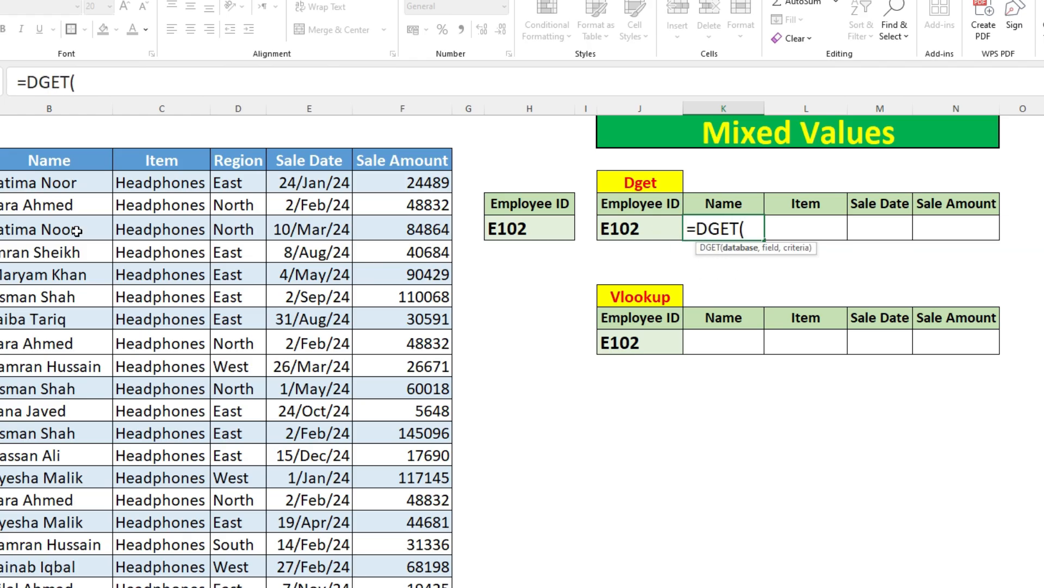
left_click_drag(2, 160, 412, 529)
type(",")
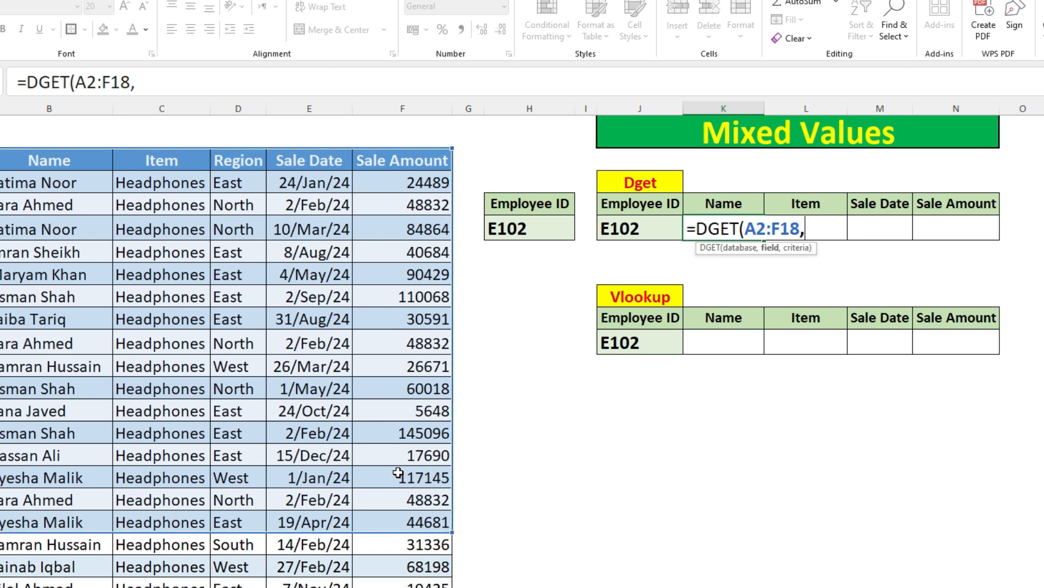
left_click(720, 203)
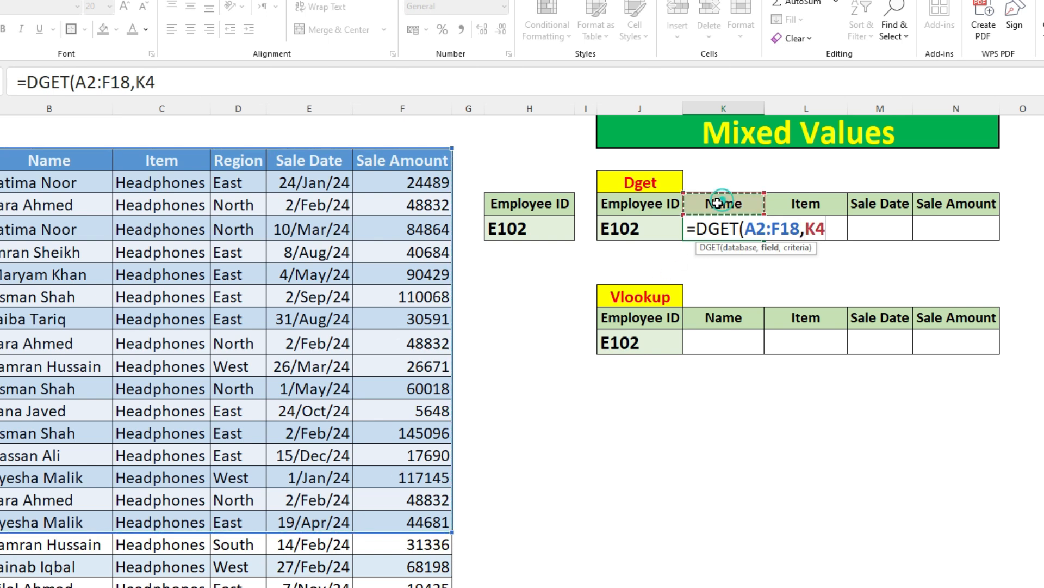
type(",")
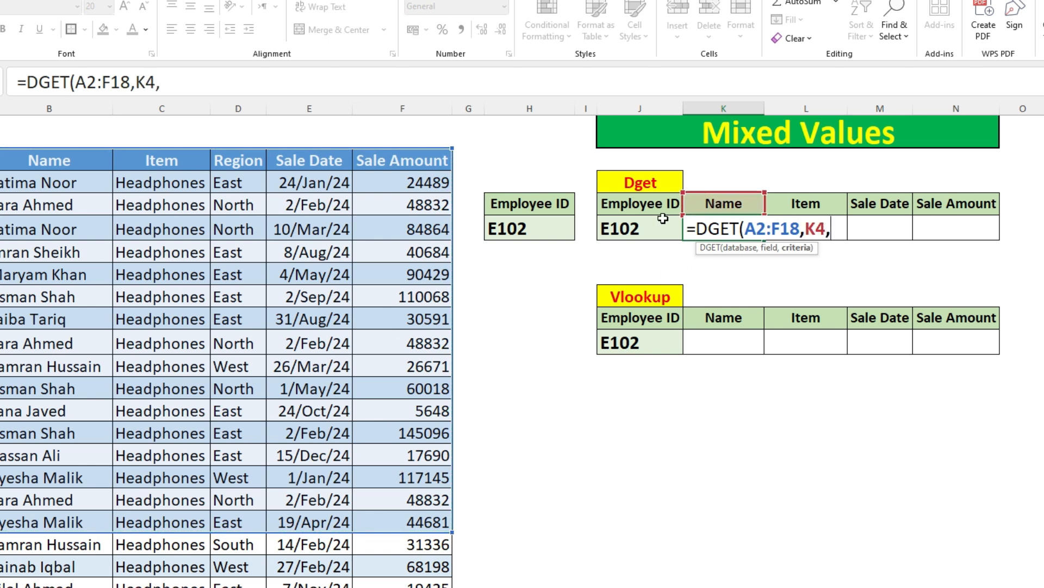
left_click_drag(523, 206, 521, 229)
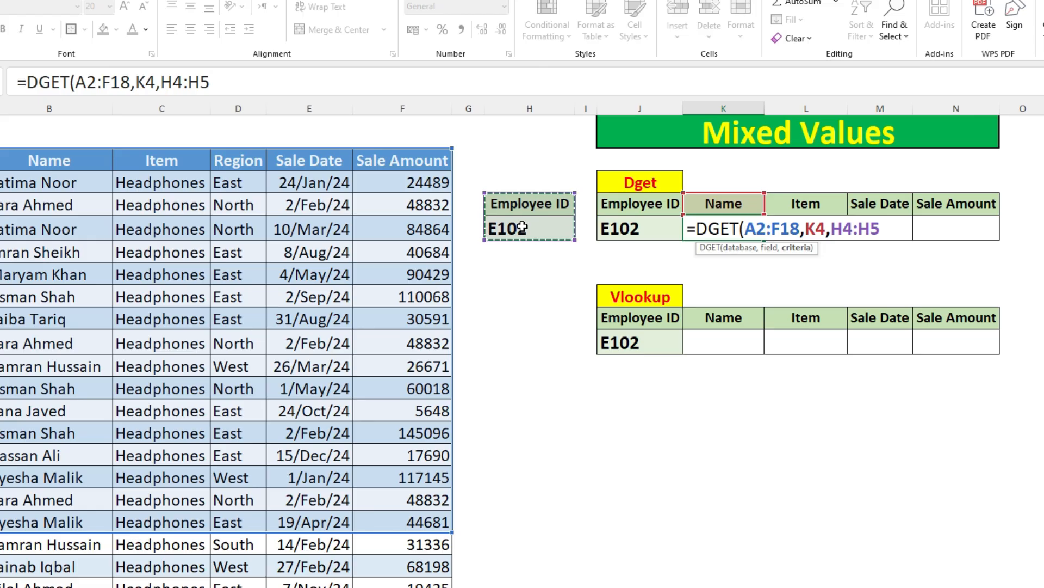
type(")")
key("Return")
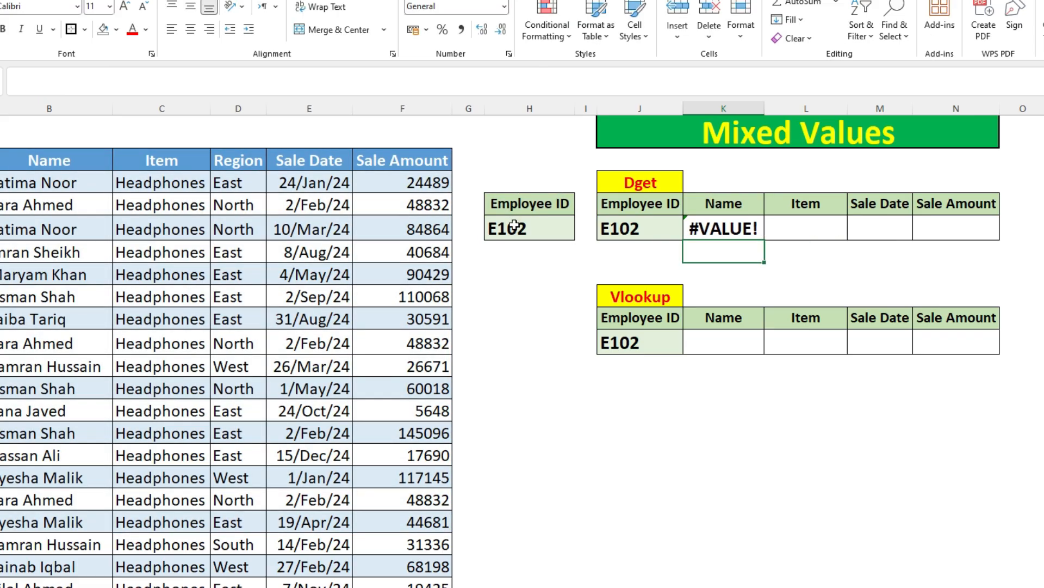
Step: Review the K5 DGET formula and change the Employee ID criterion in H5 to *E102*
double_click(724, 229)
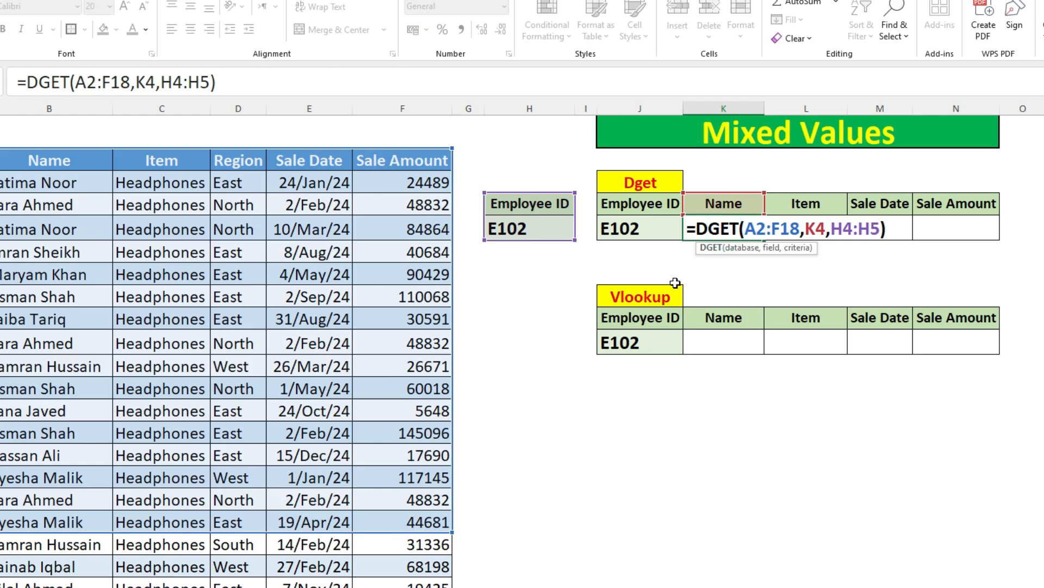
key("Escape")
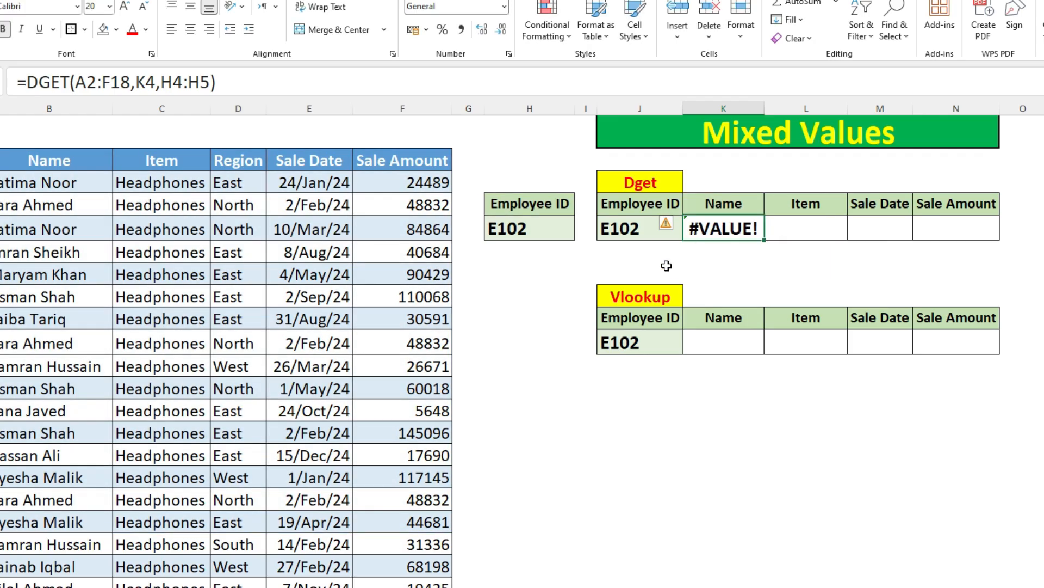
double_click(494, 231)
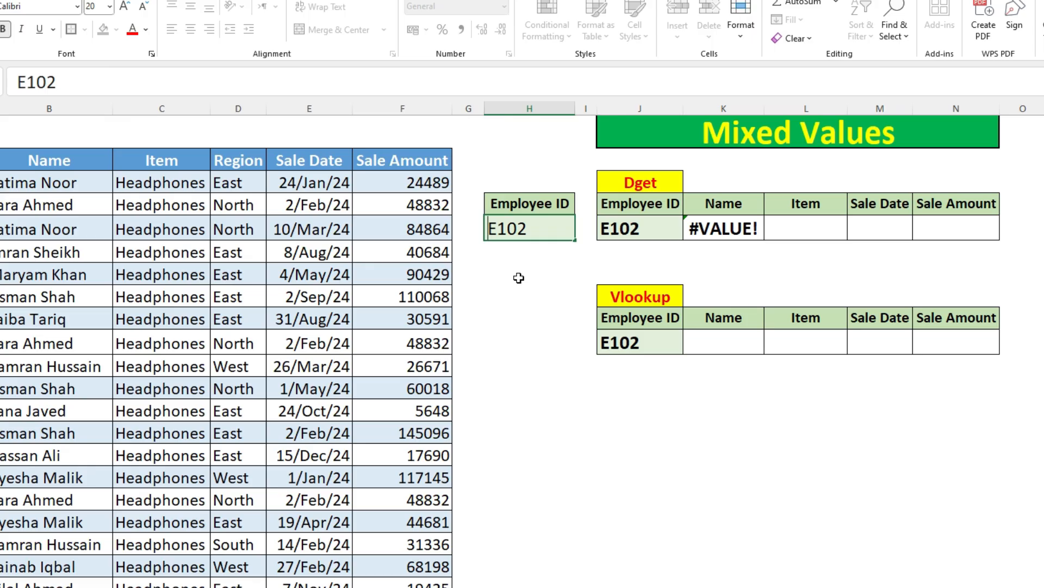
type("*")
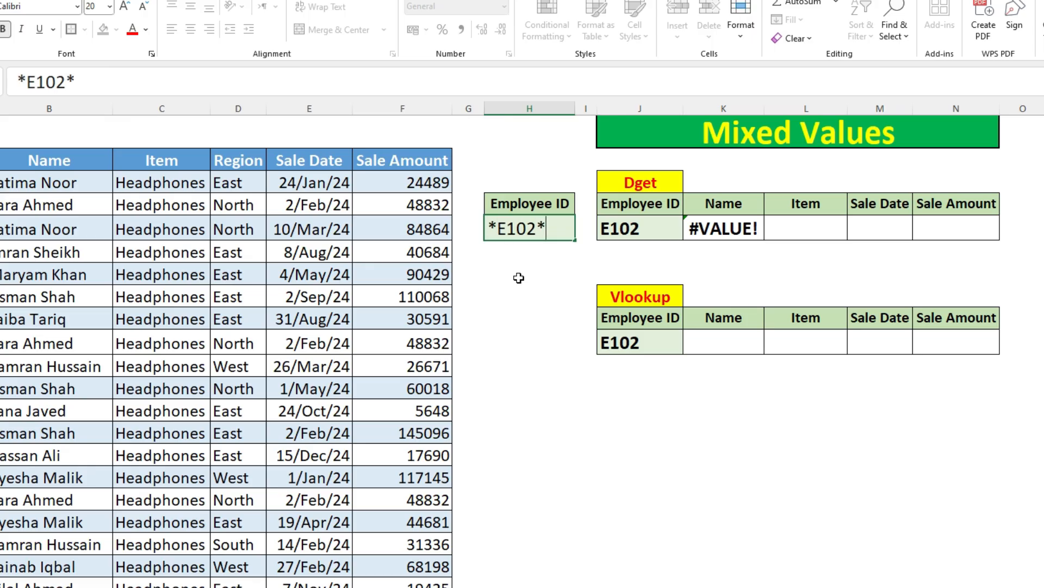
key("Return")
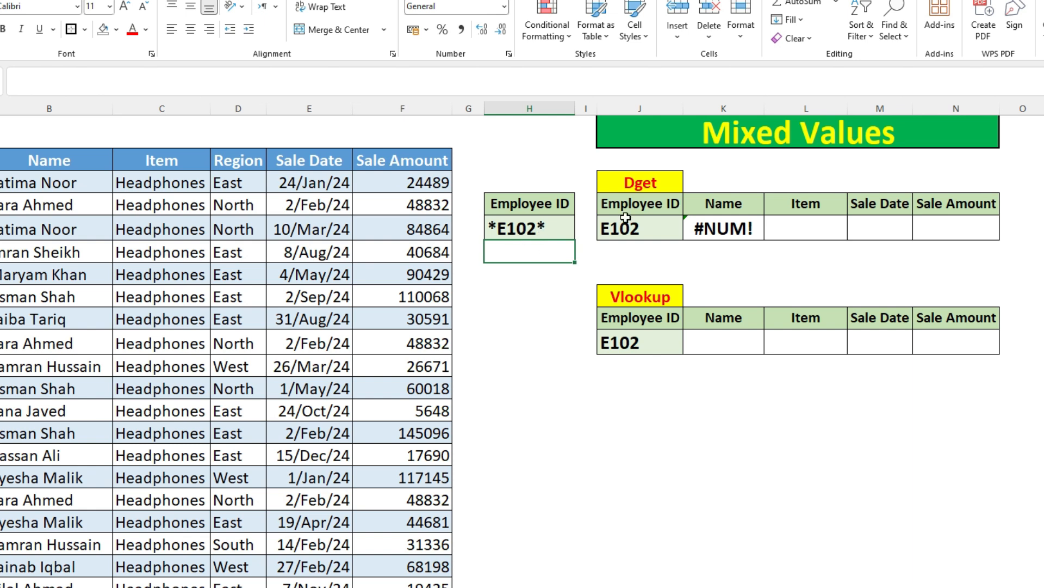
left_click(713, 231)
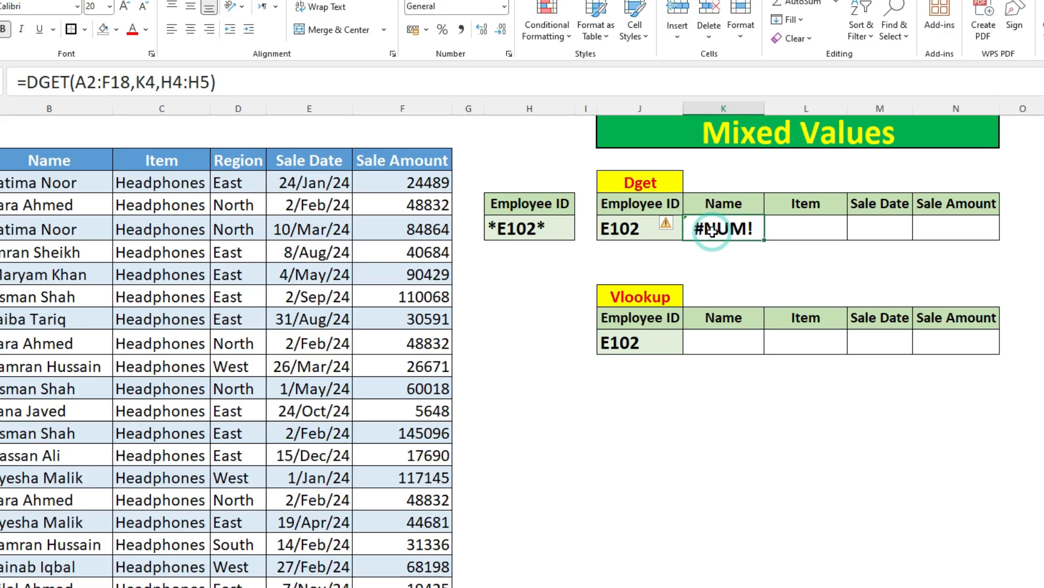
key("Return")
Step: Enter =VLOOKUP(J10,A2:F19,2,0) in the Name cell K10 of the Vlookup table
left_click(737, 341)
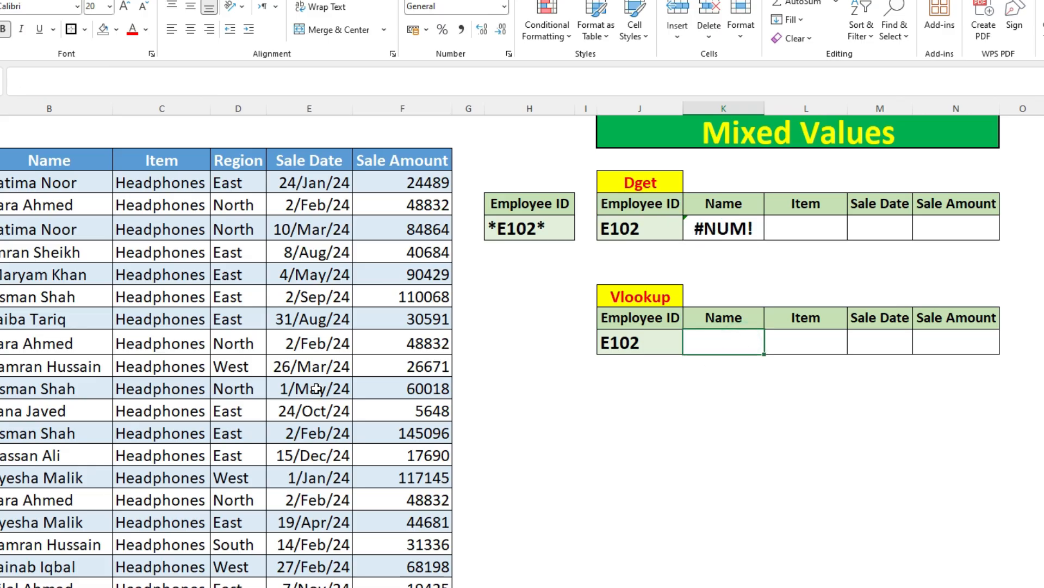
type("=v")
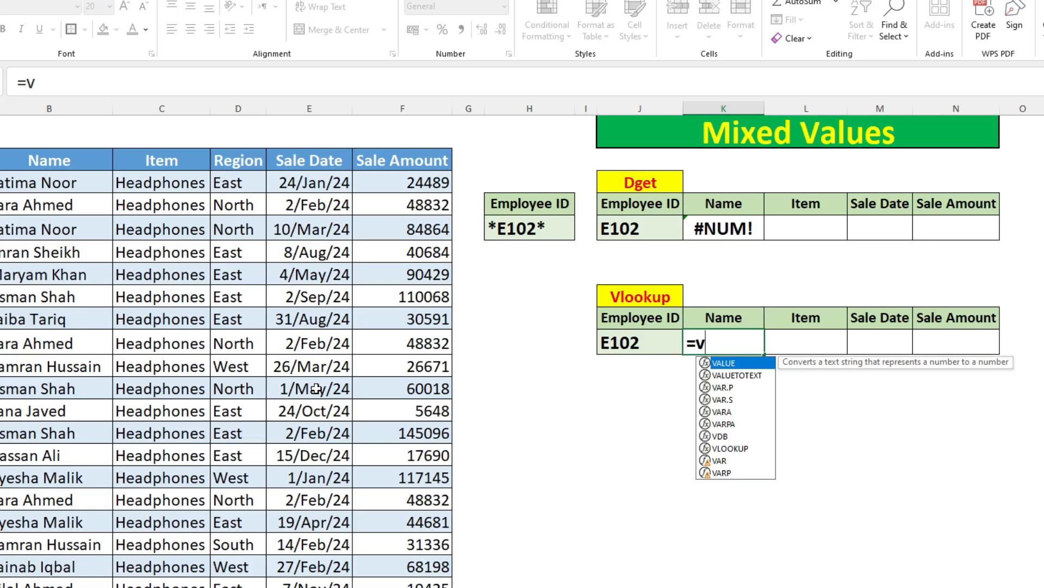
type("loo")
key("Tab")
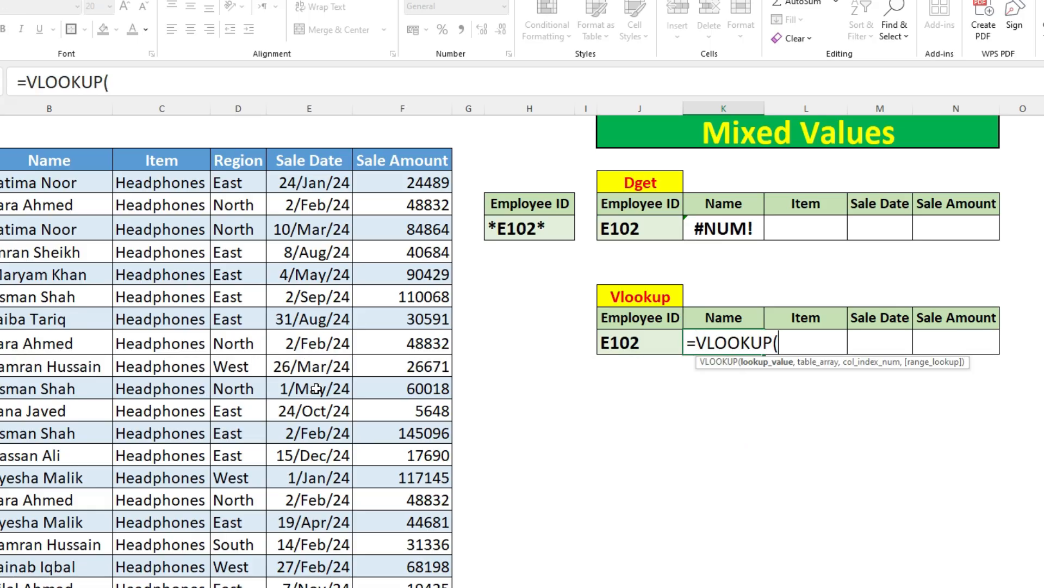
left_click(640, 337)
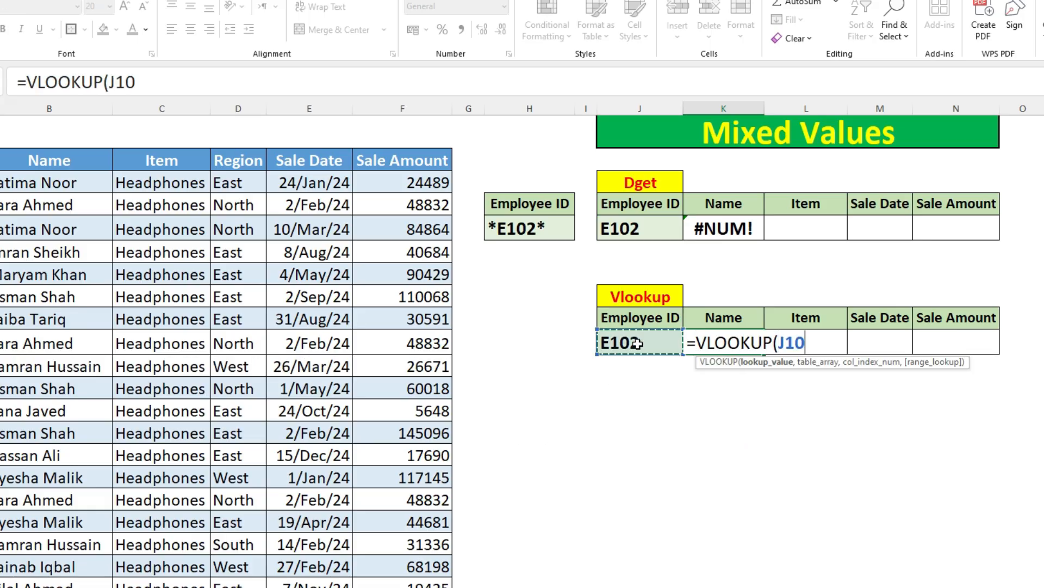
type(",")
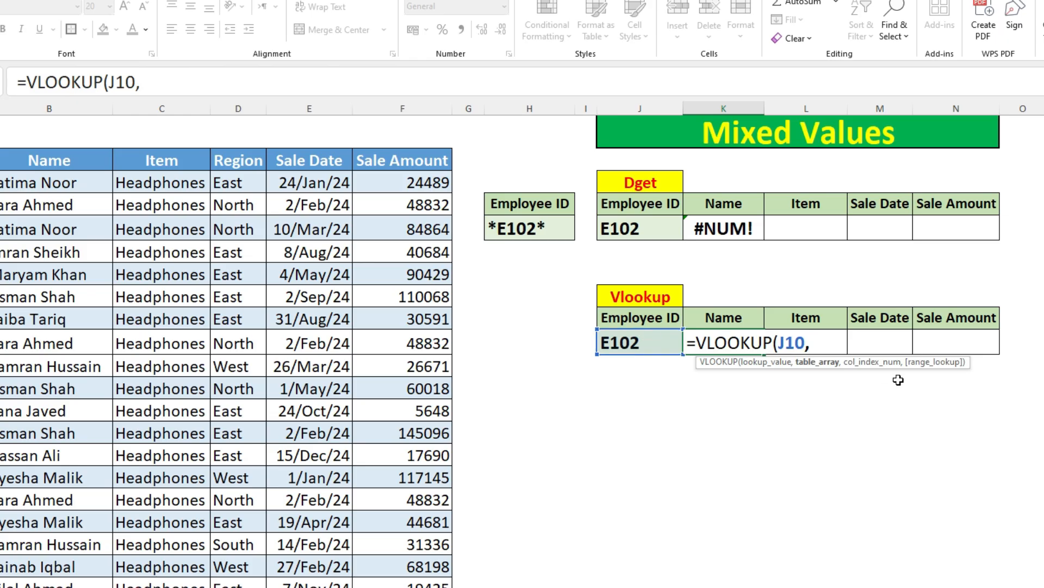
left_click_drag(4, 160, 426, 532)
type(",")
type("2:F19,2,0")
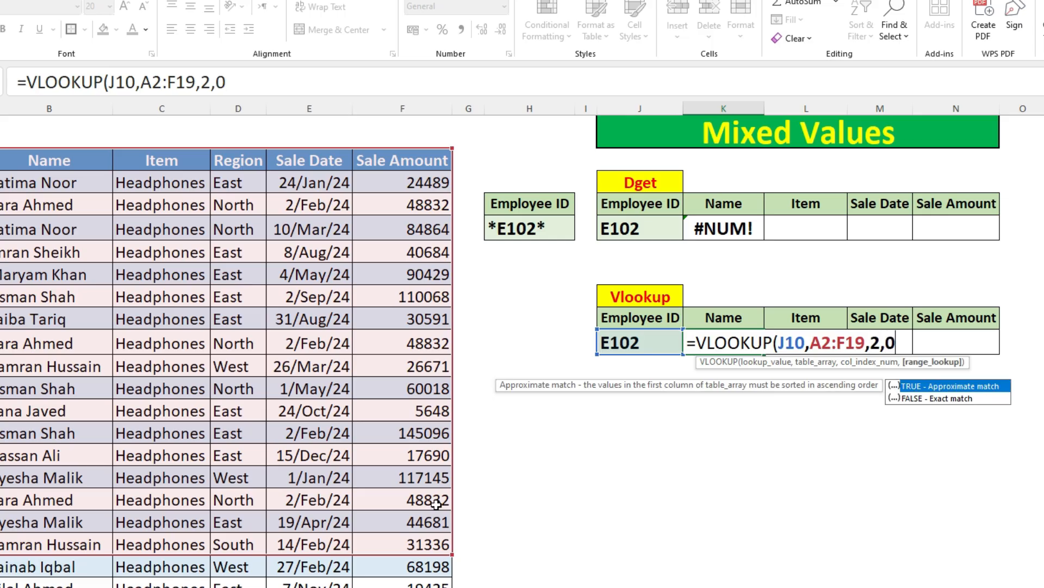
type(")")
key("Return")
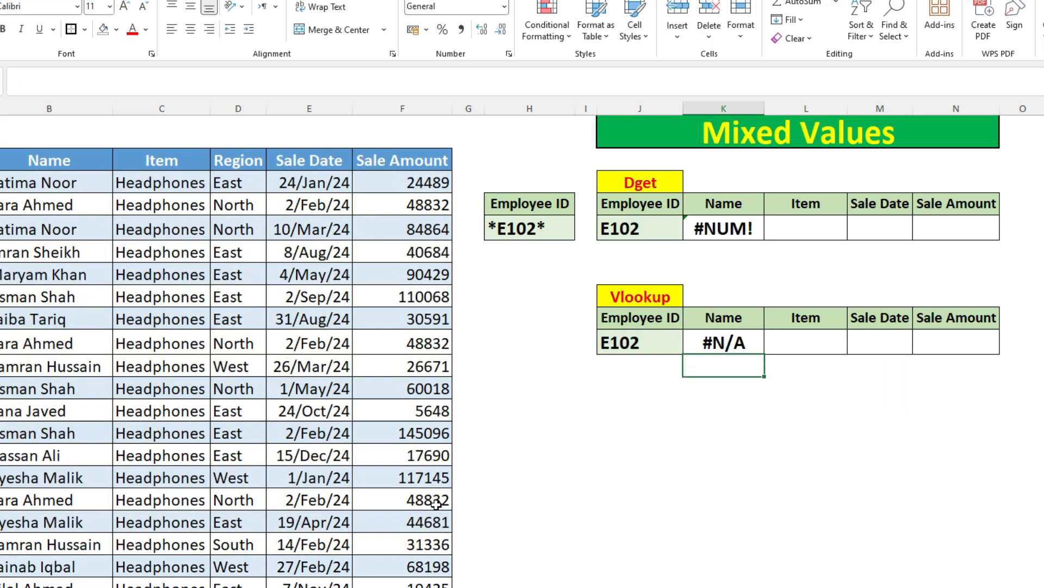
Step: Change the Vlookup table's K10 formula to =VLOOKUP("*"&J10&"*",A2:F19,2,0) and widen column K to fit the name
double_click(726, 342)
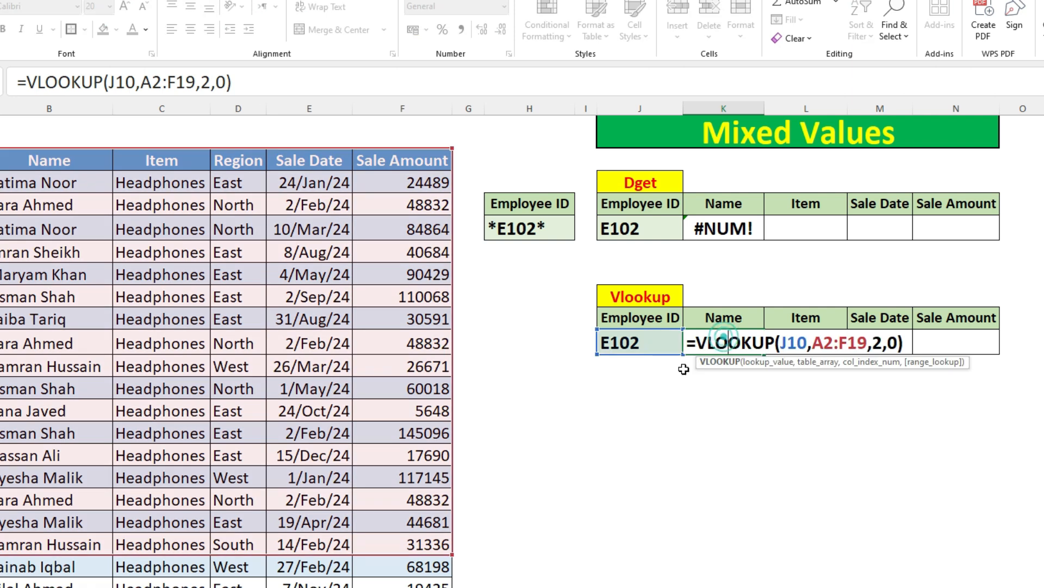
key("Escape")
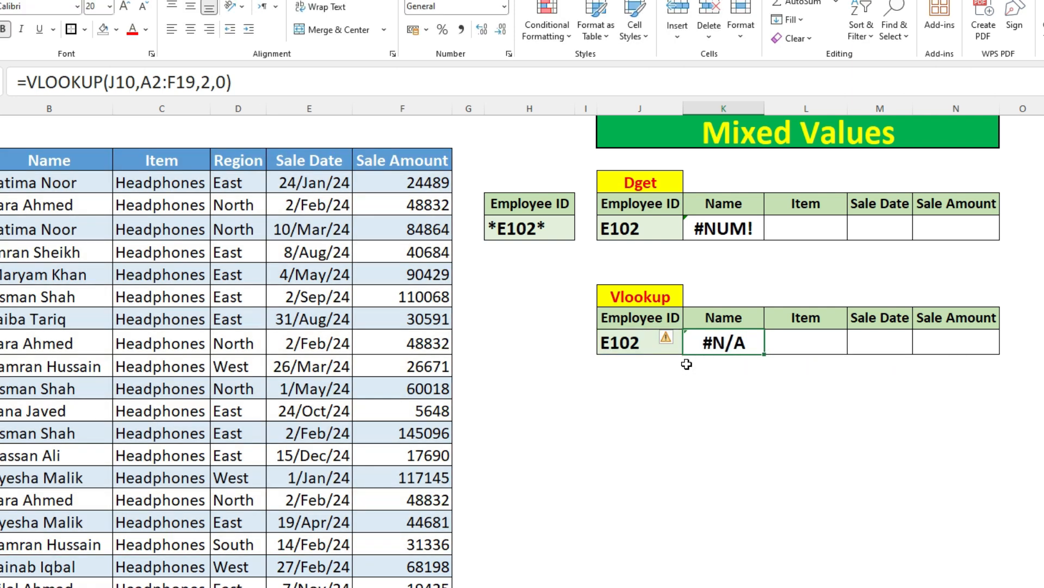
double_click(716, 344)
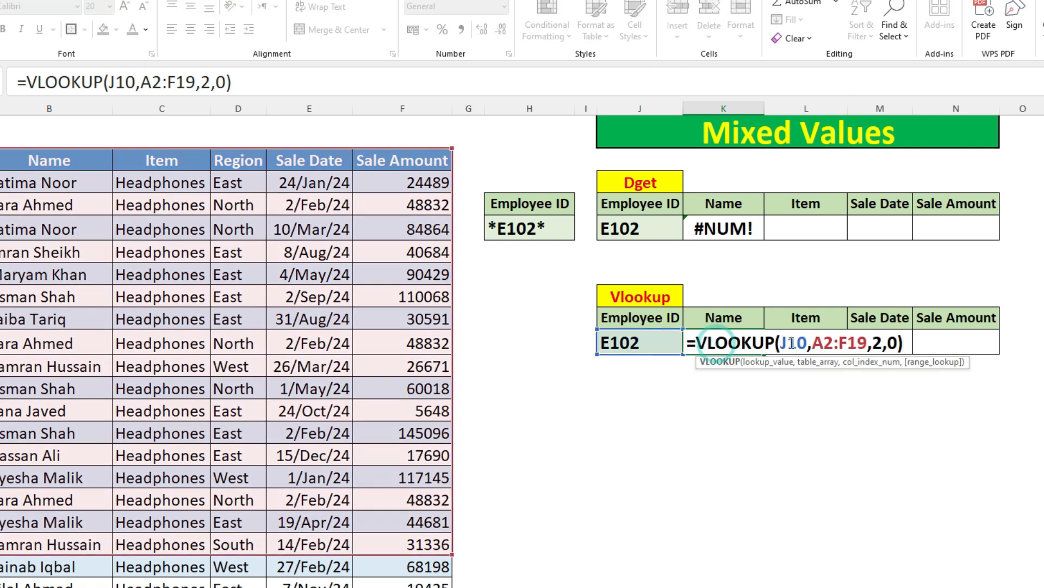
double_click(787, 344)
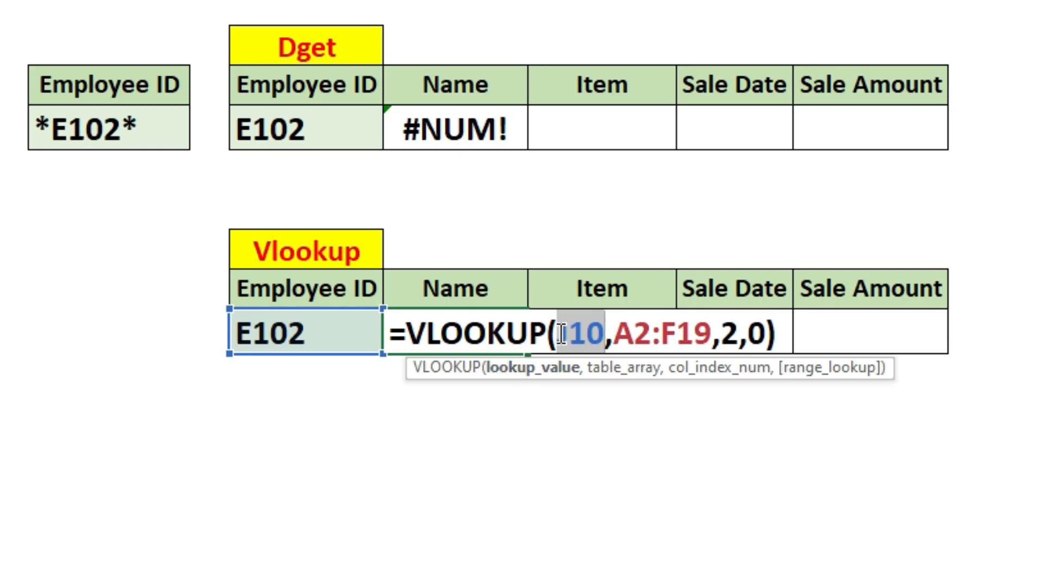
left_click(560, 333)
type("\"*\"")
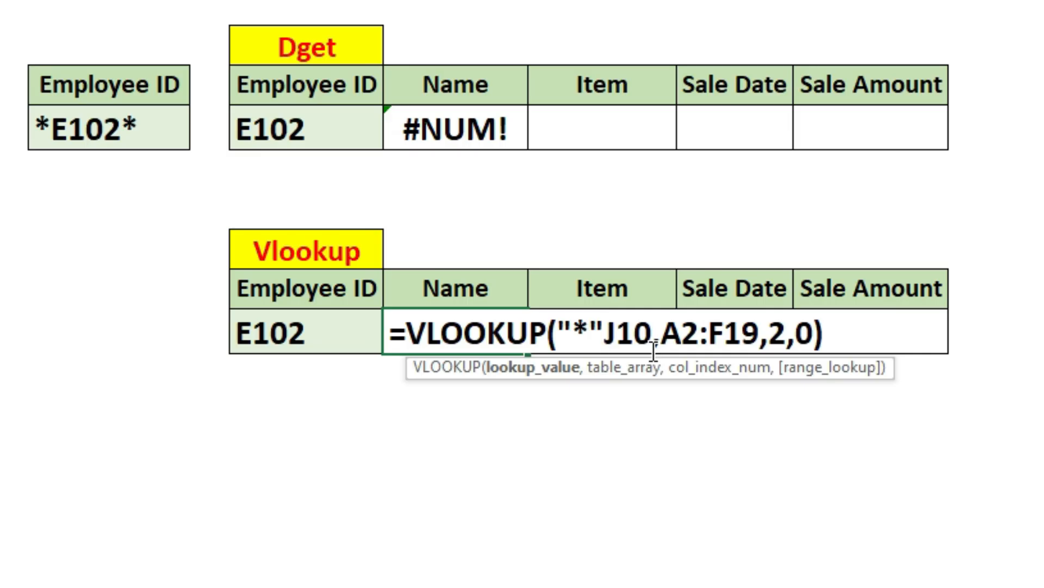
type("&")
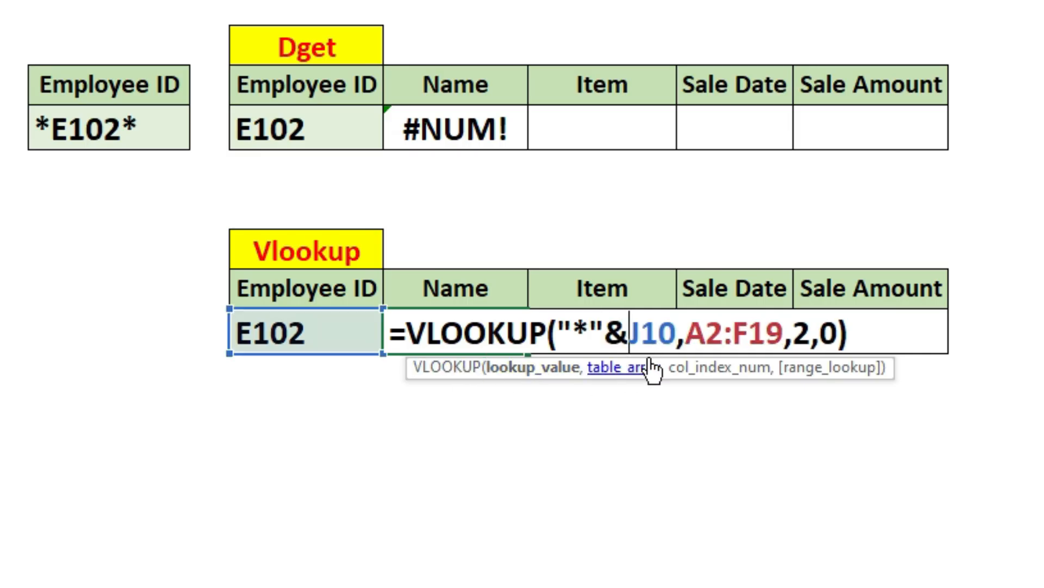
left_click(677, 333)
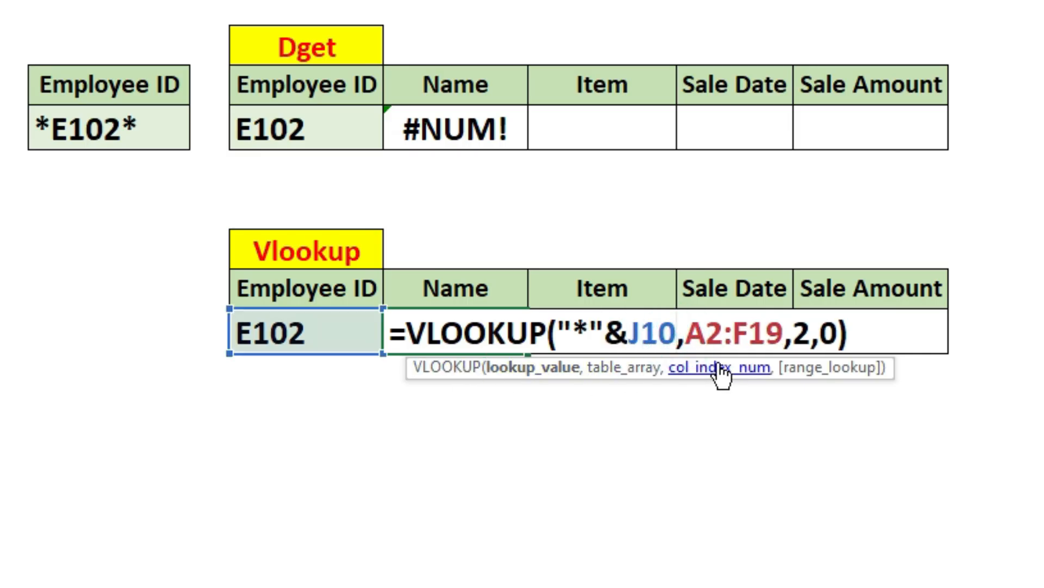
type("&")
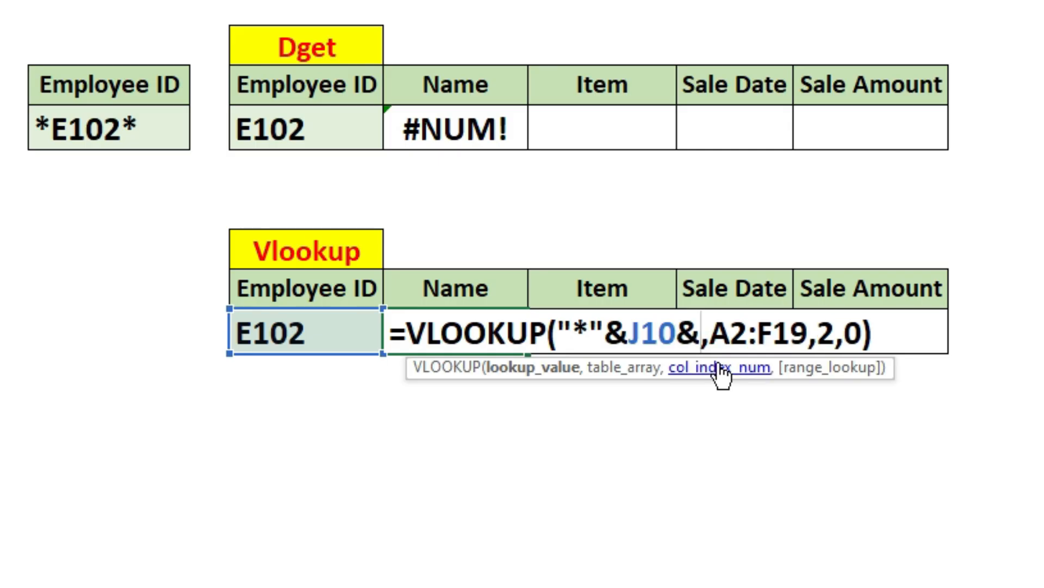
type("\"*\"")
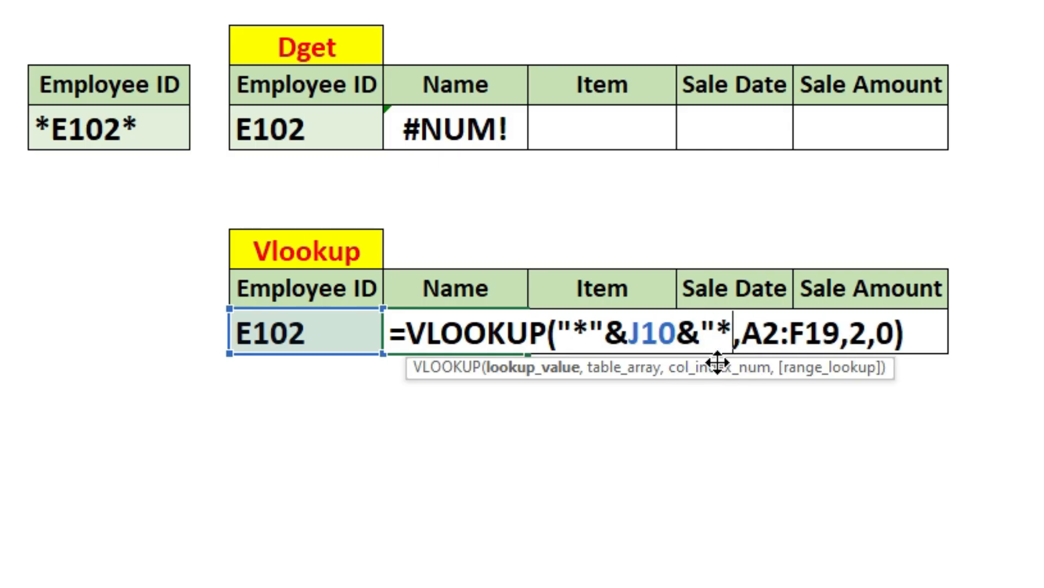
key("Return")
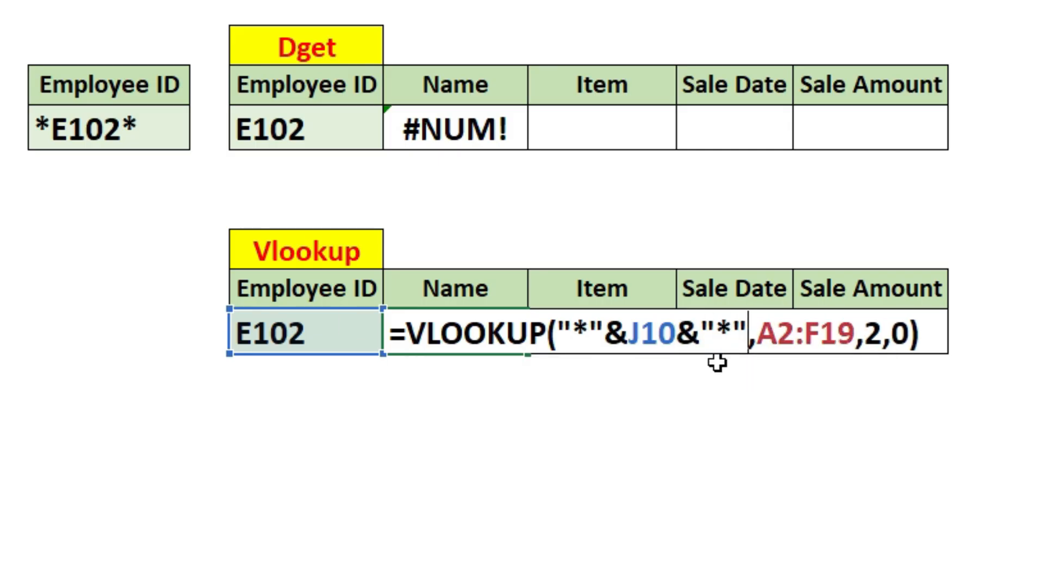
left_click(468, 344)
left_click_drag(528, 2, 565, 1)
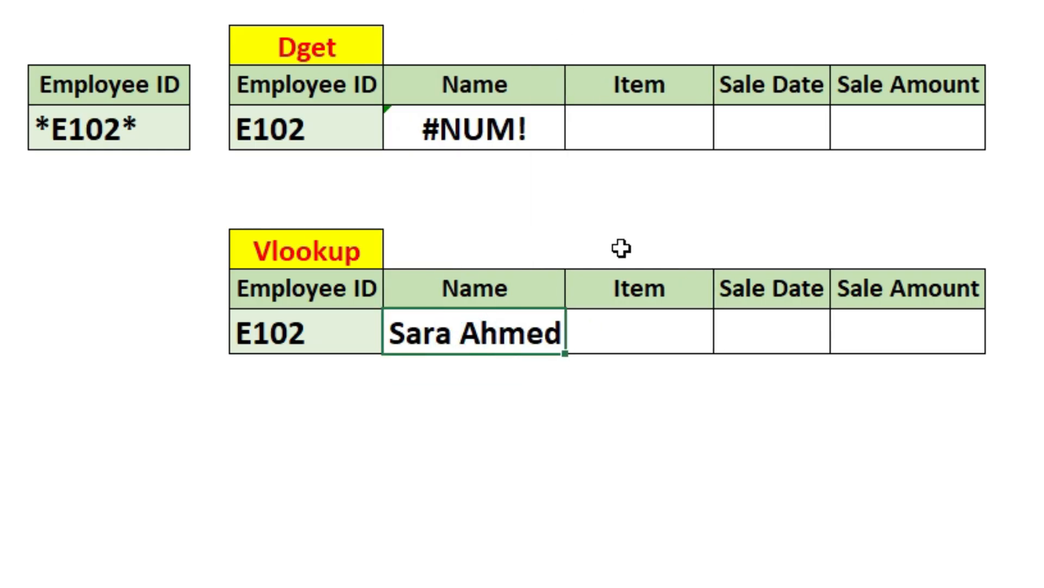
Step: Change the Employee ID in the Vlookup table's cell J10 to E103
left_click(297, 340)
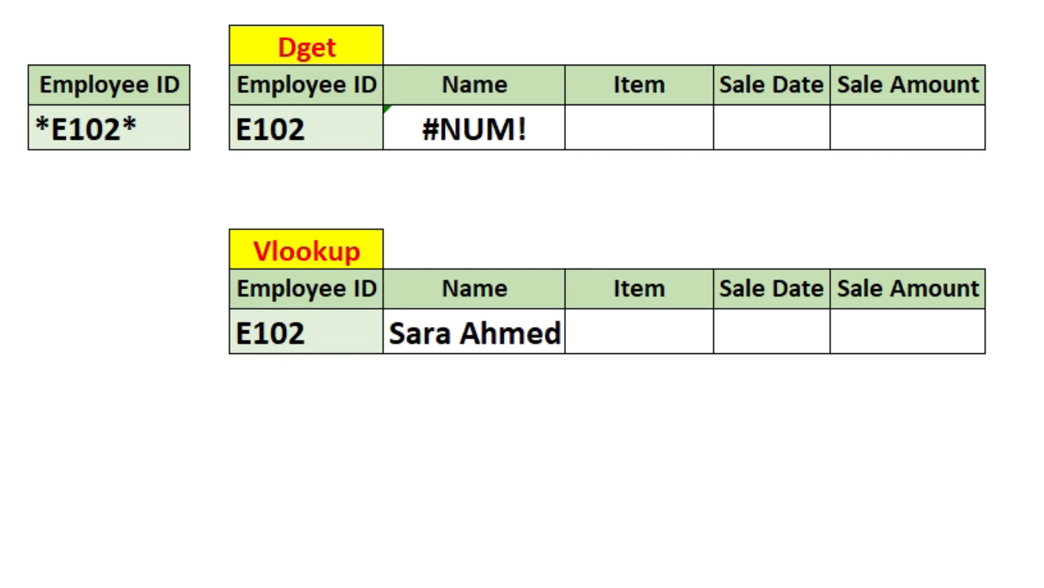
left_click(330, 333)
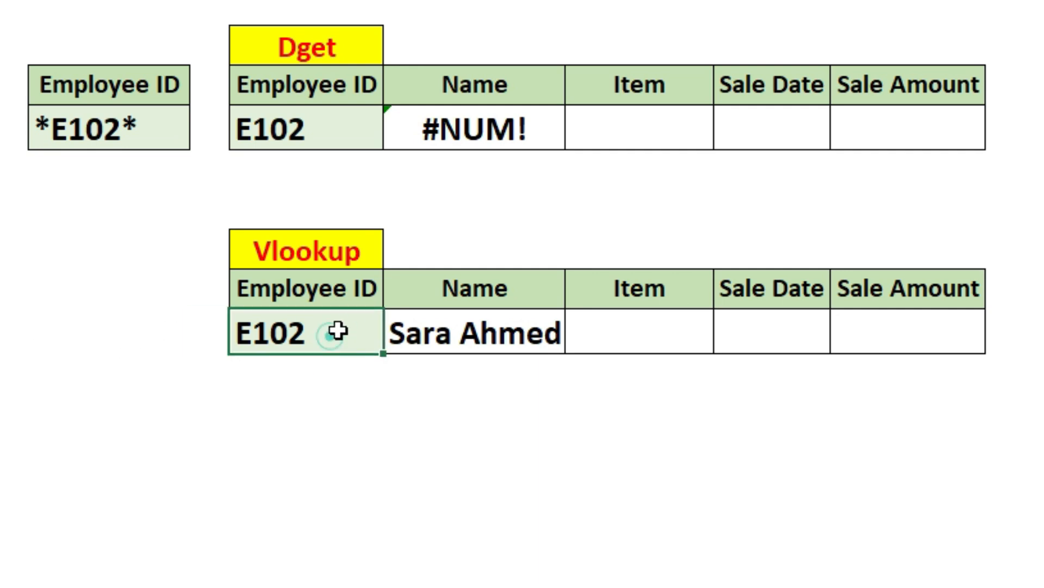
double_click(338, 331)
key("BackSpace")
type("3")
key("Return")
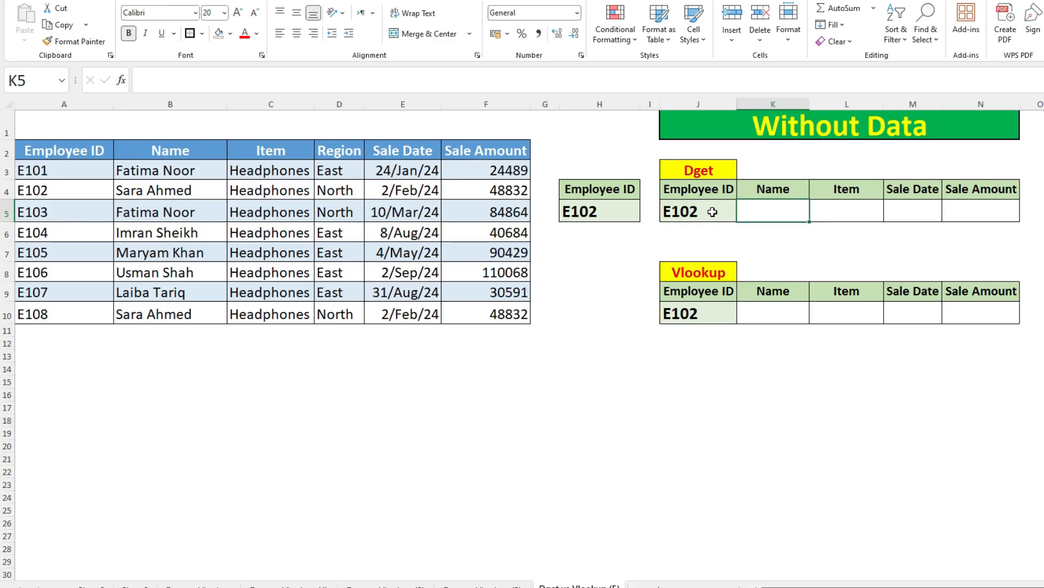
left_click(763, 313)
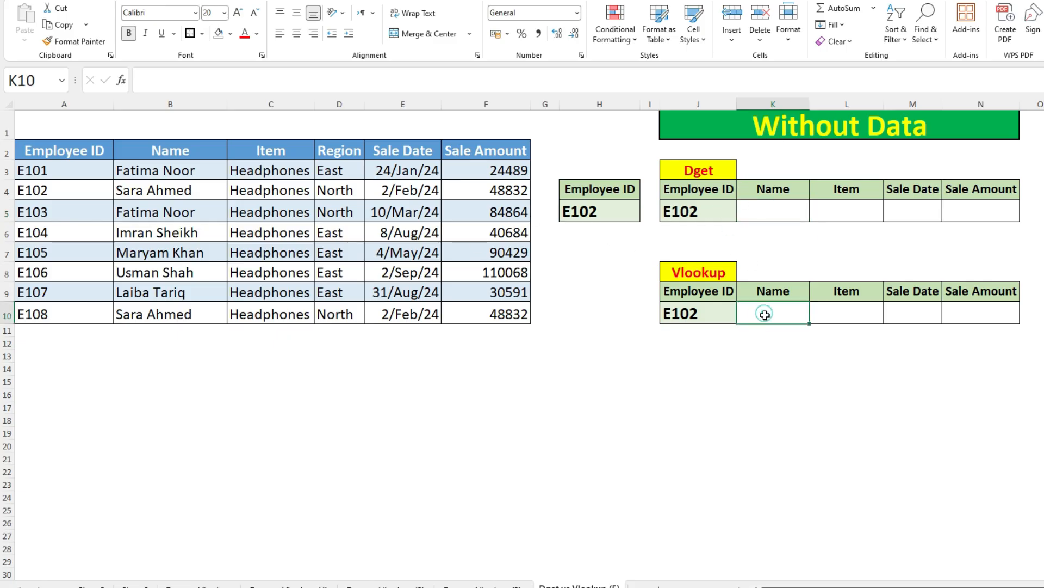
left_click(784, 215)
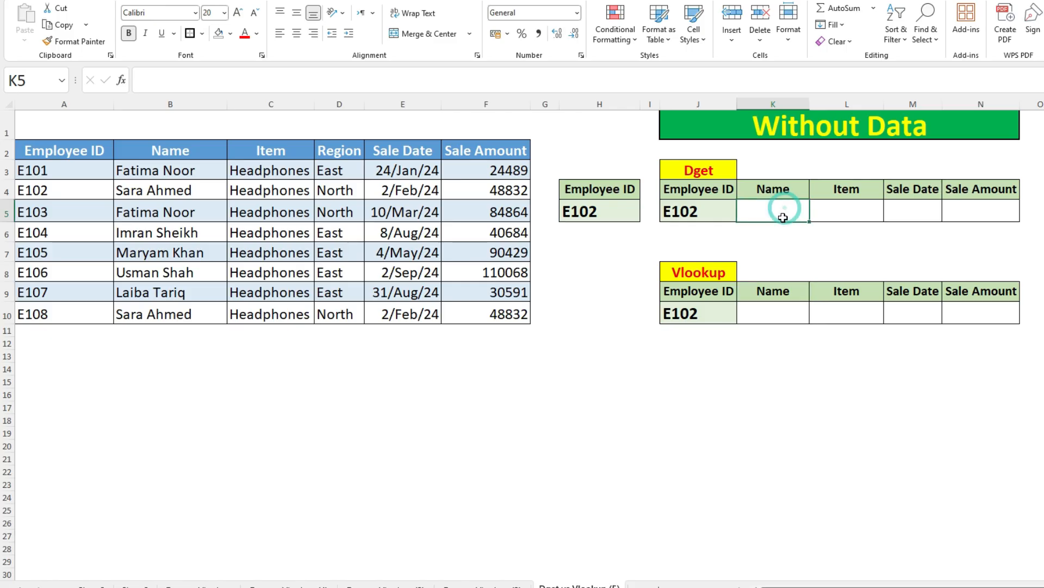
type("=")
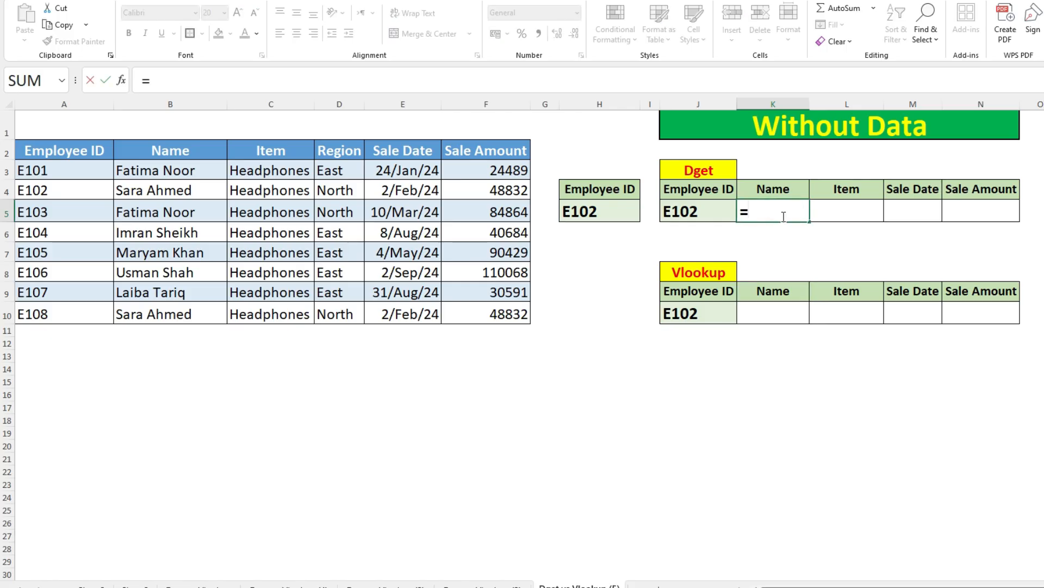
key("Escape")
Step: On the Without Data sheet, enter =VLOOKUP(J10,A2:F10,2,0) in the Vlookup table's Name cell K10 and widen column K
left_click(782, 320)
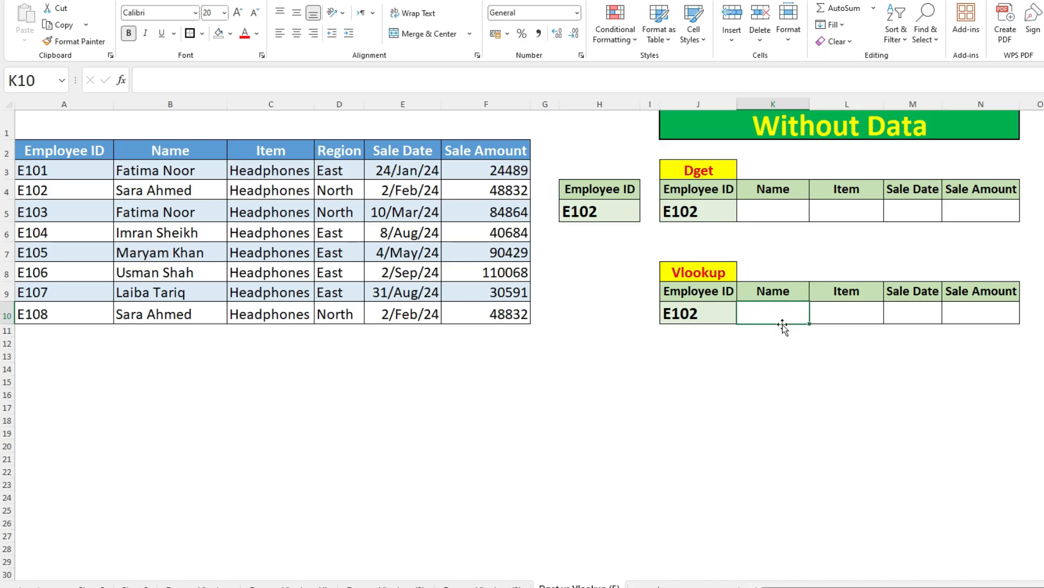
type("=vlo")
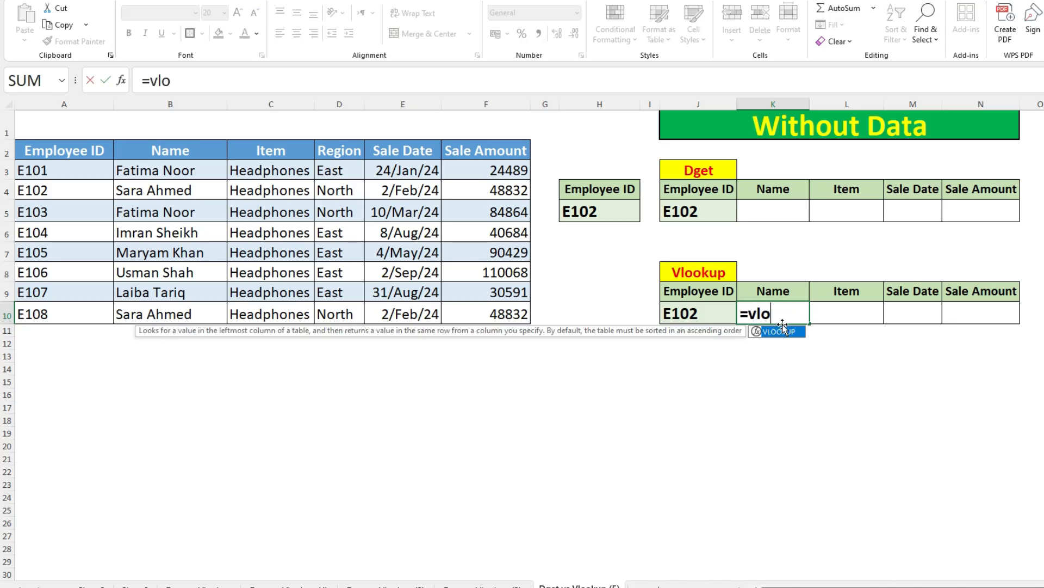
key("Tab")
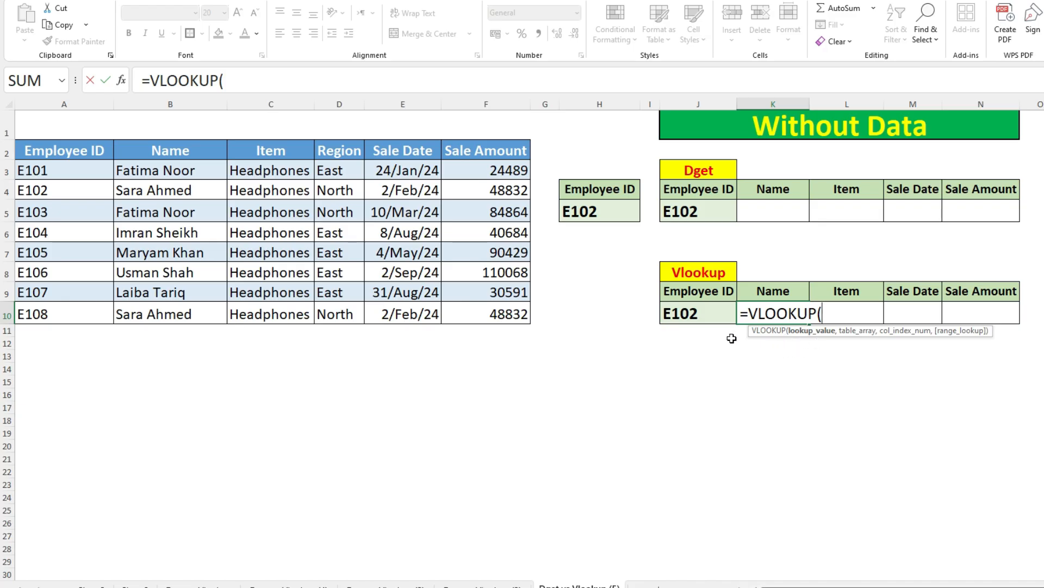
left_click(693, 313)
type(",")
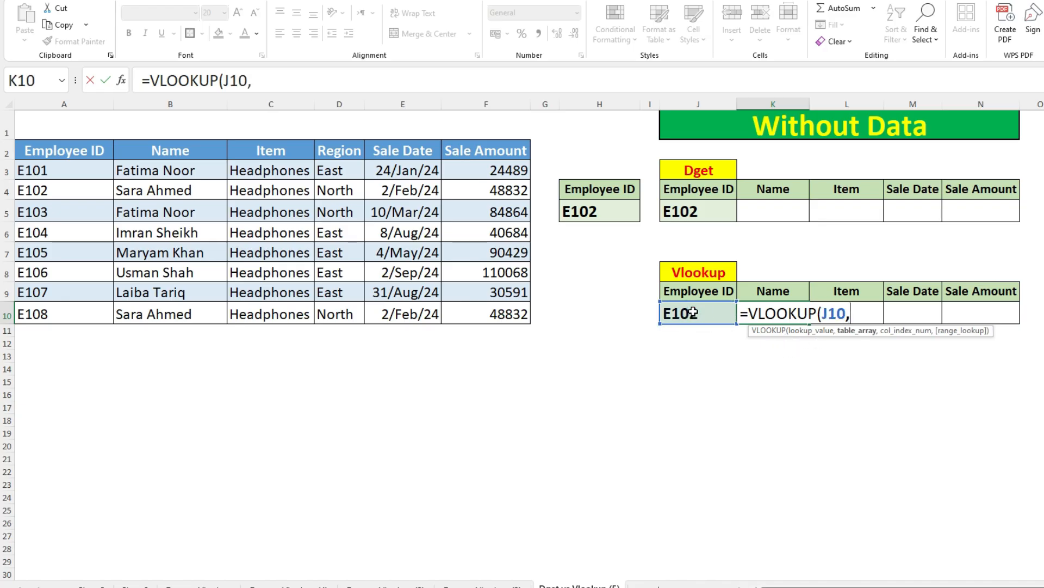
left_click_drag(81, 150, 468, 314)
type(",2,")
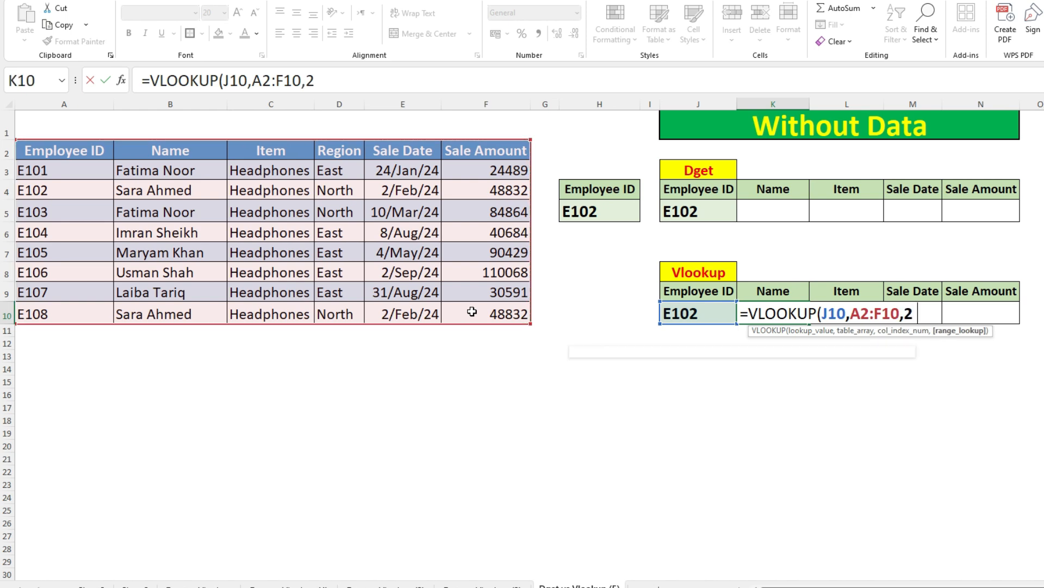
type("0)")
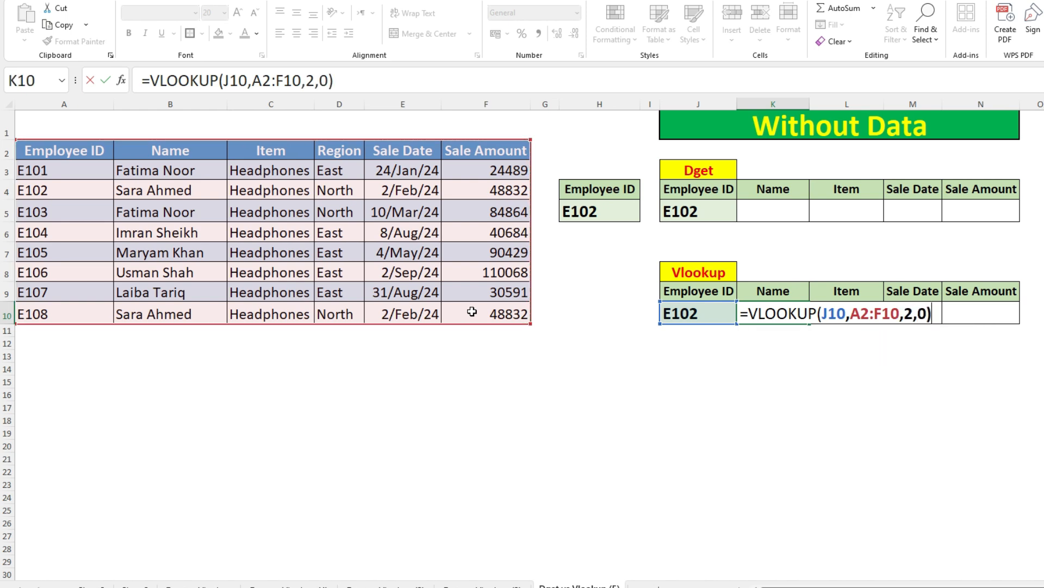
key("Return")
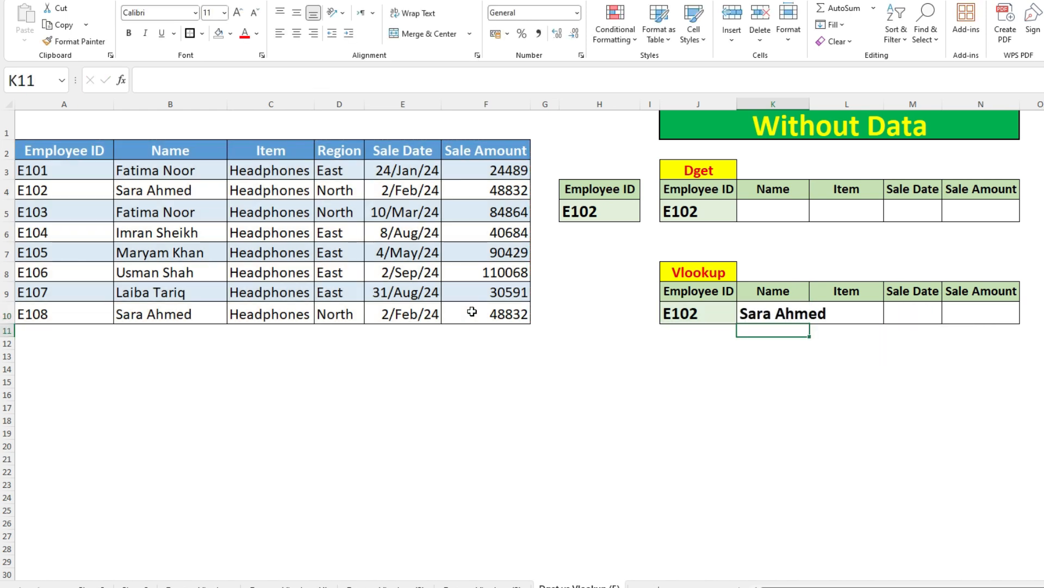
left_click(760, 311)
left_click_drag(809, 104, 899, 104)
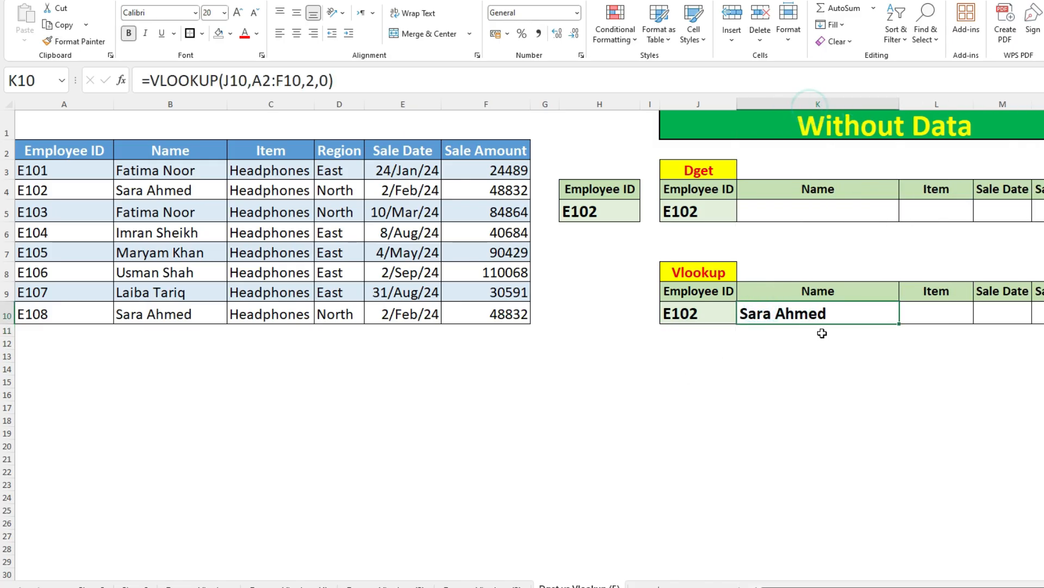
Step: Convert the A2:F10 table array in the K10 VLOOKUP formula into a hard-coded array of values
double_click(813, 314)
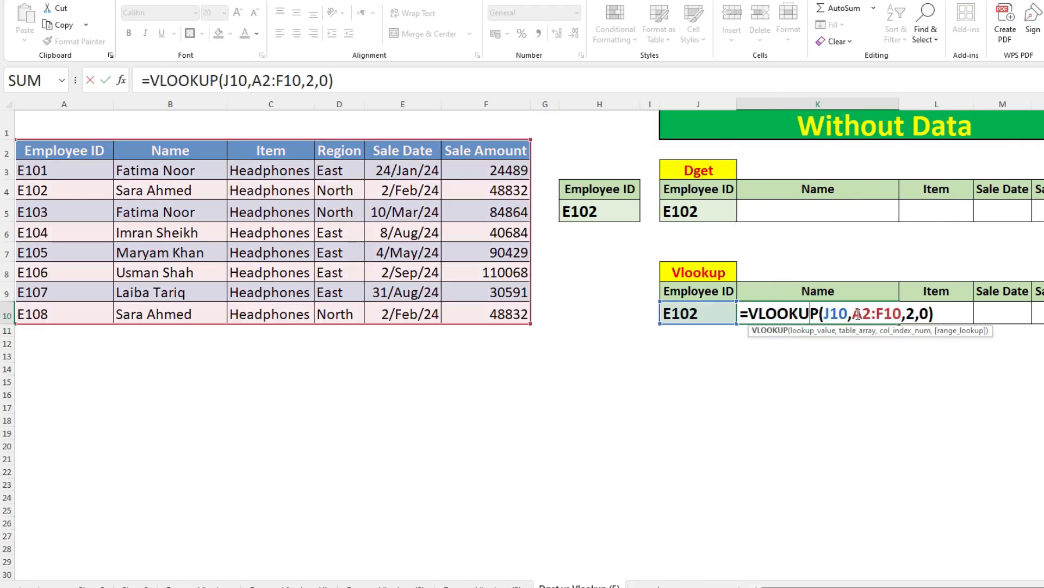
left_click_drag(852, 314, 902, 314)
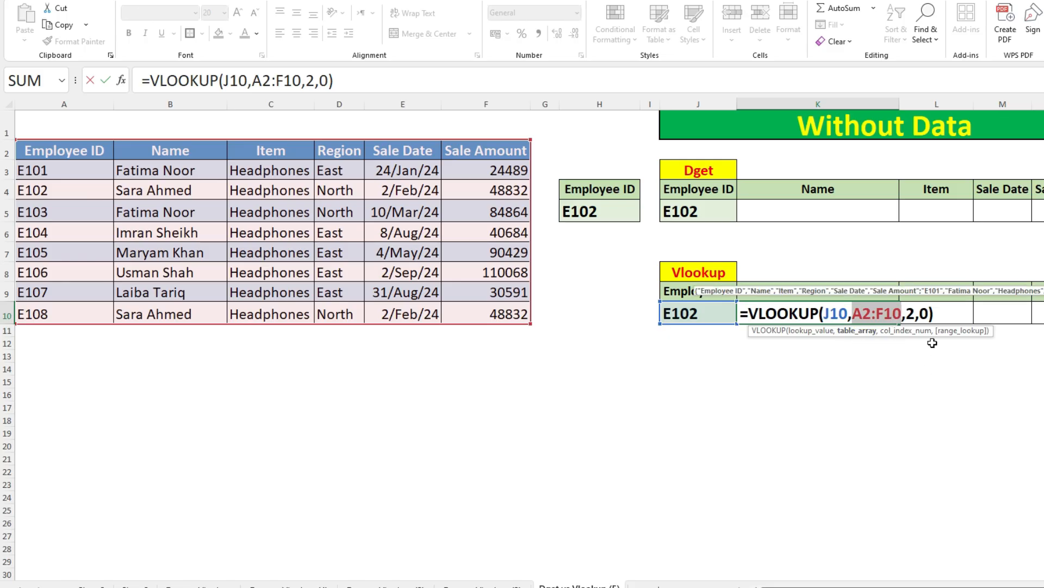
key("F9")
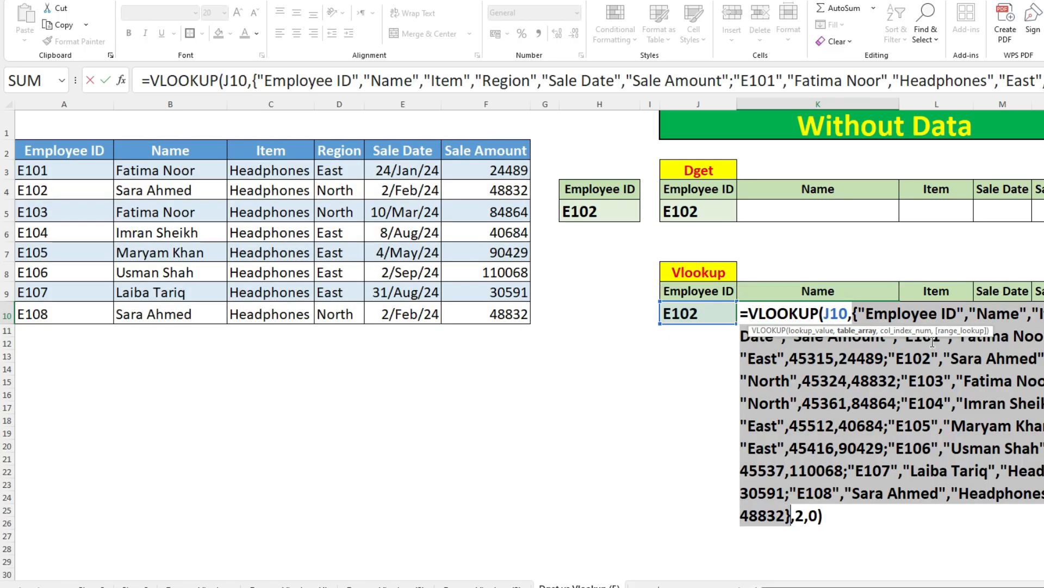
key("Return")
Step: Clear all source data from columns A to F and check the Vlookup table's Name cell K10
left_click_drag(489, 104, 74, 104)
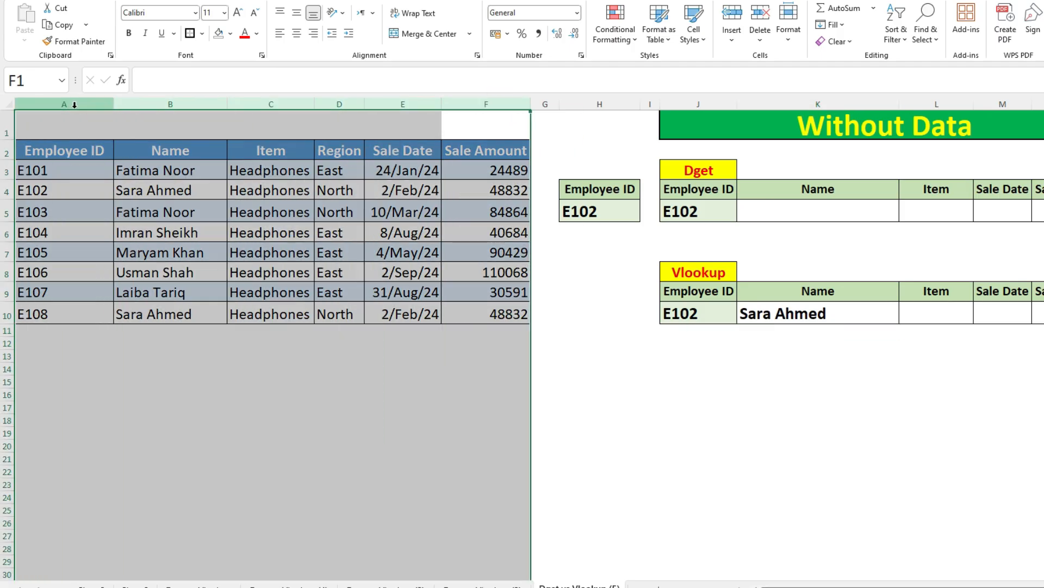
key("Delete")
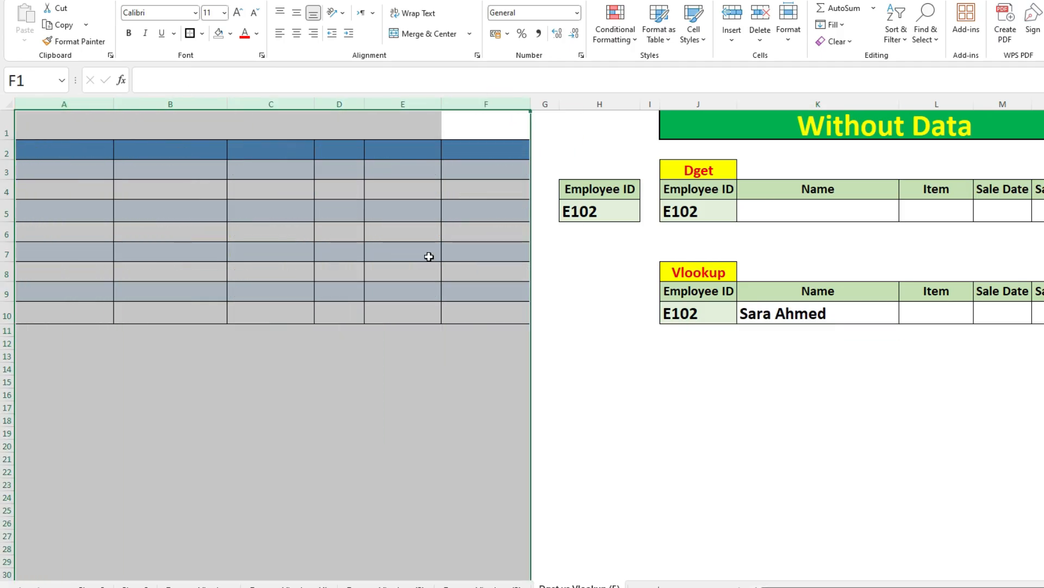
left_click(809, 323)
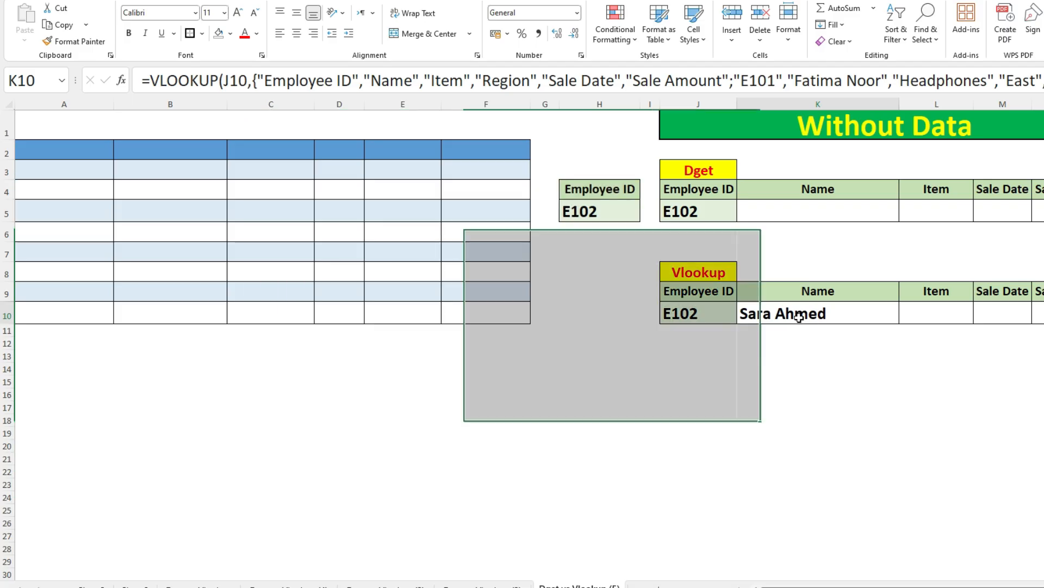
Step: Set the Vlookup table's Employee ID in J10 to E103 and check the Name formula in K10
double_click(709, 314)
key("BackSpace")
type("3")
key("Return")
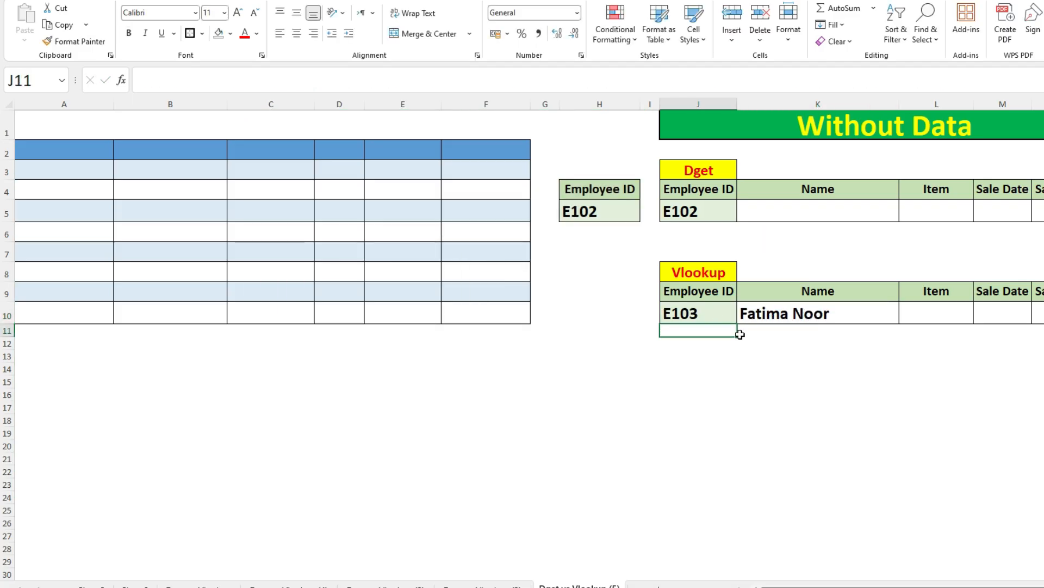
left_click(810, 319)
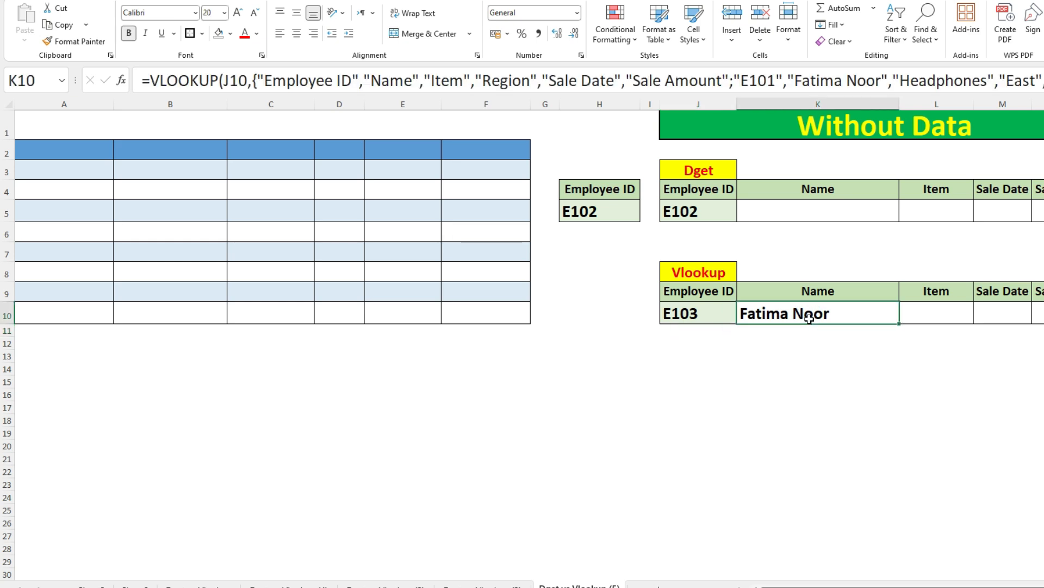
Step: Enter =DGET(A2:F10,K4,H4:H5) in the Dget table's Name cell K5
left_click(760, 218)
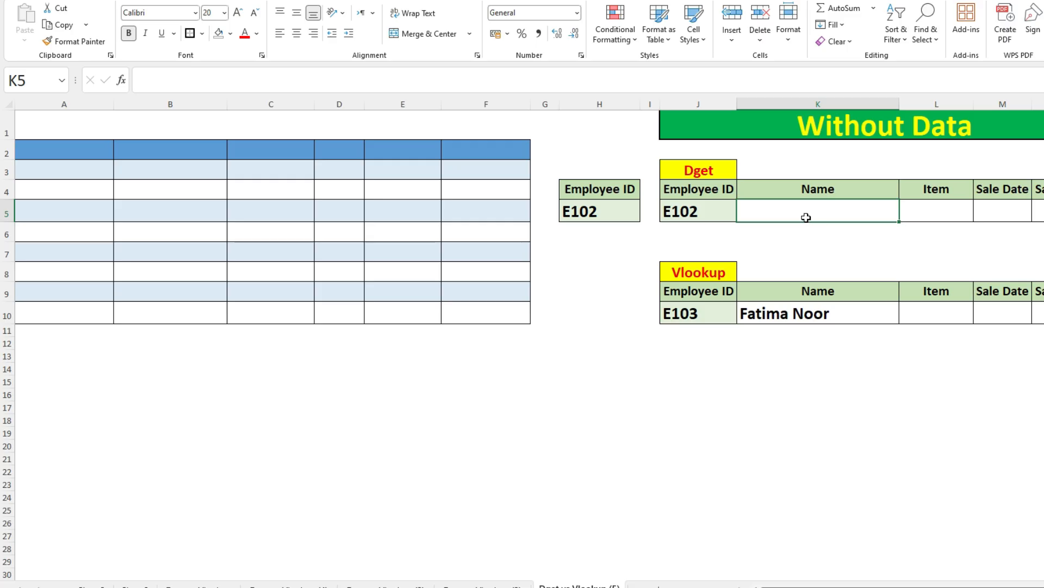
left_click(790, 213)
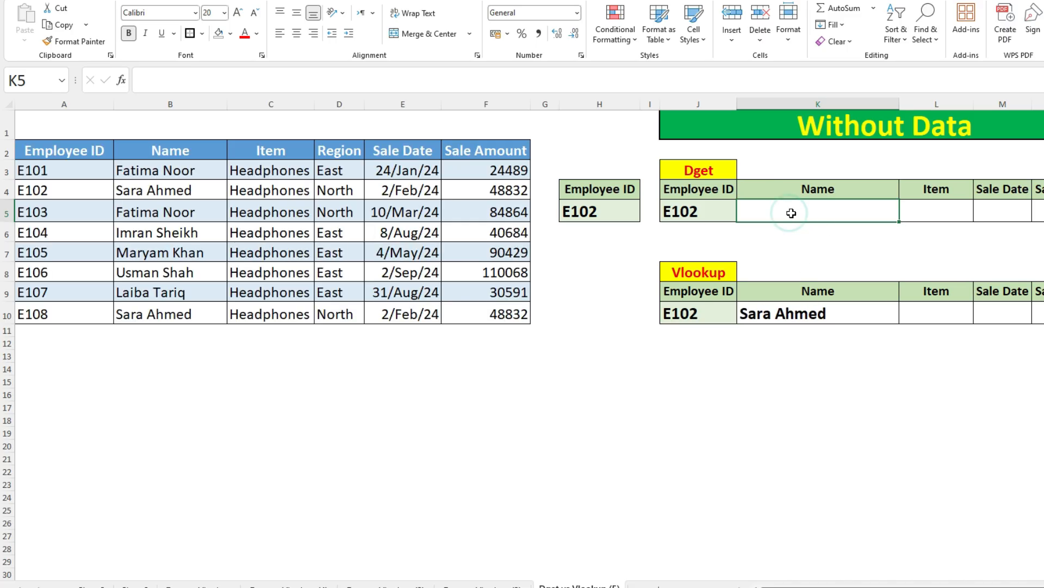
type("=")
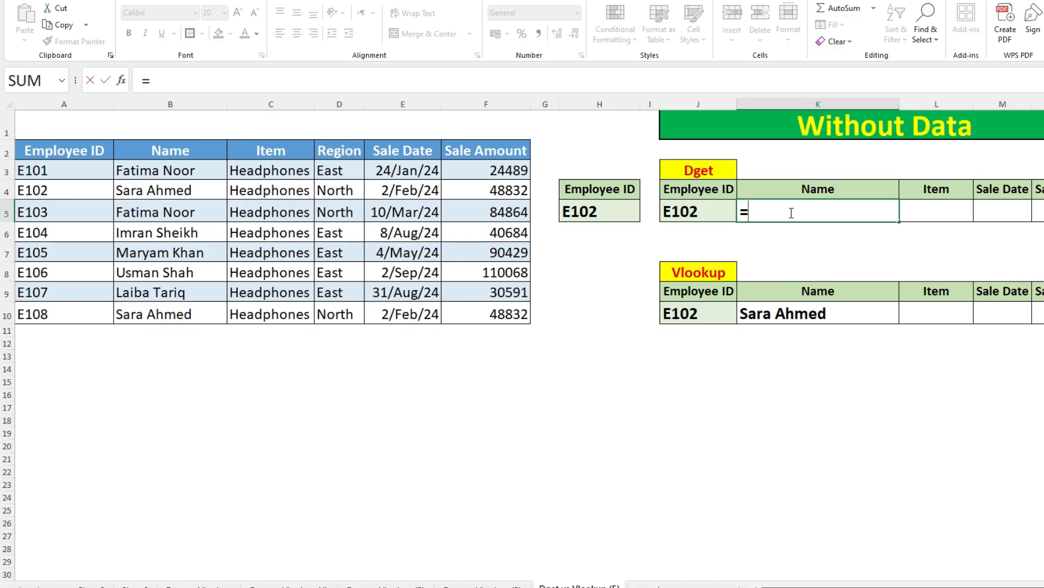
type("dg")
key("Tab")
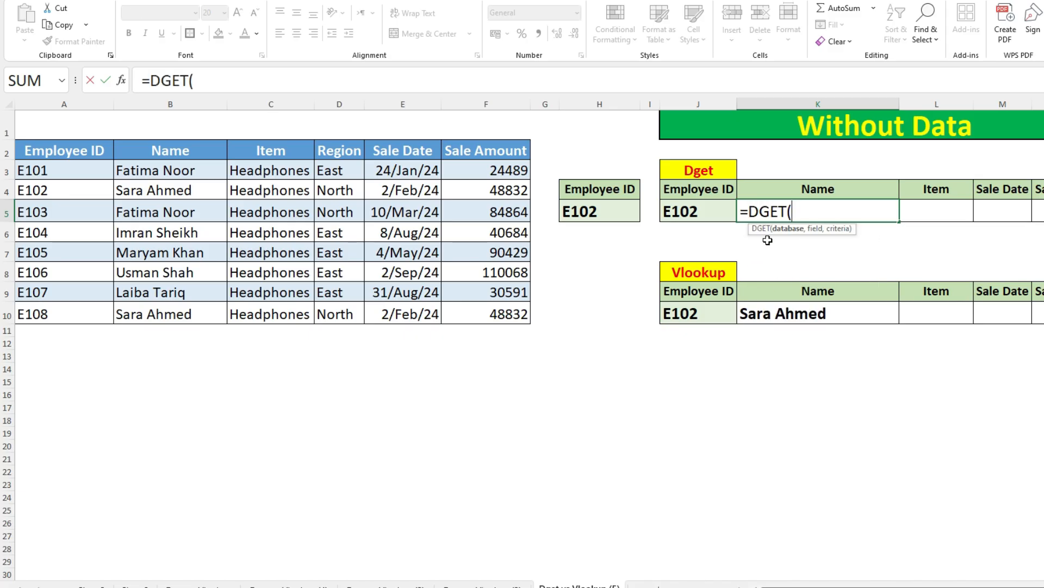
left_click_drag(53, 153, 495, 308)
type(",")
left_click(786, 190)
type(",")
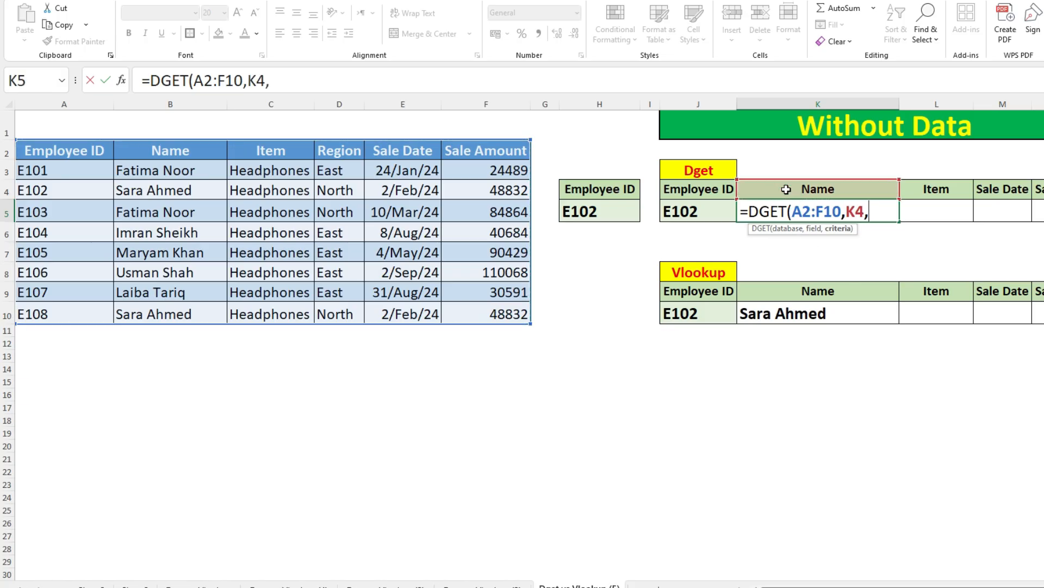
left_click_drag(609, 188, 610, 208)
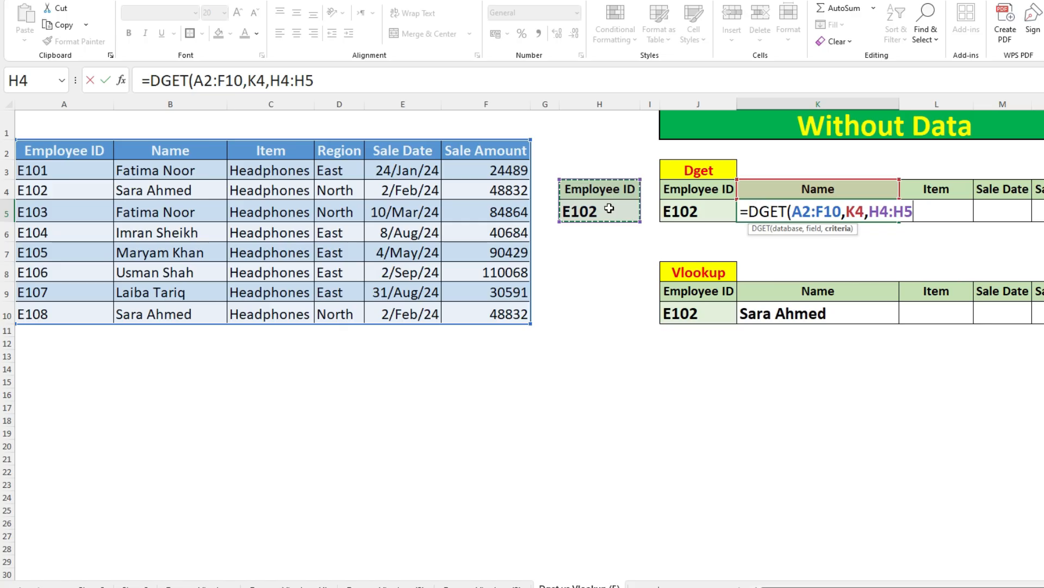
type(")")
key("Return")
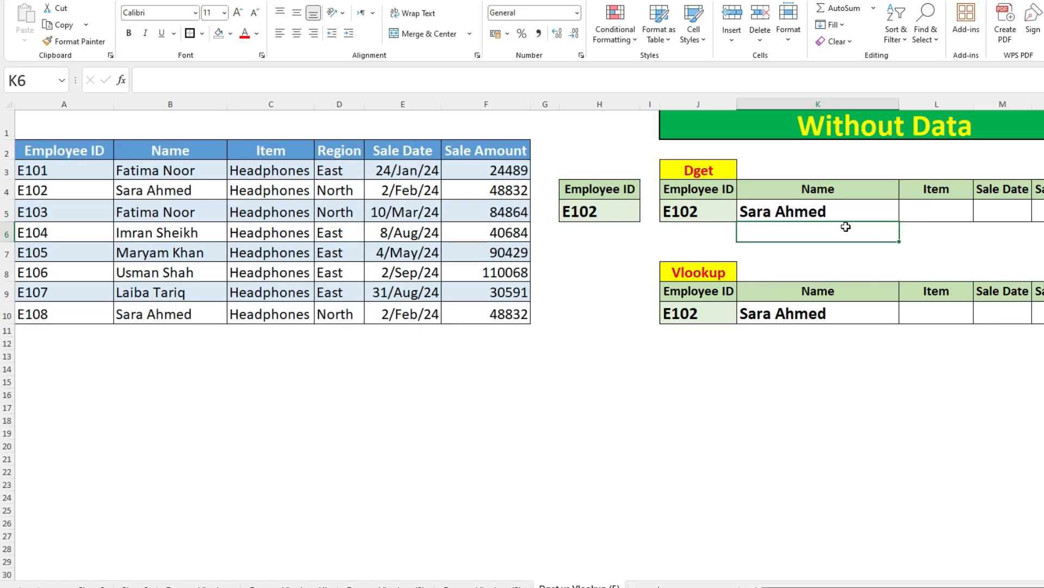
Step: Try to convert the database range in the K5 DGET formula into a hard-coded array, then discard the edit
double_click(823, 211)
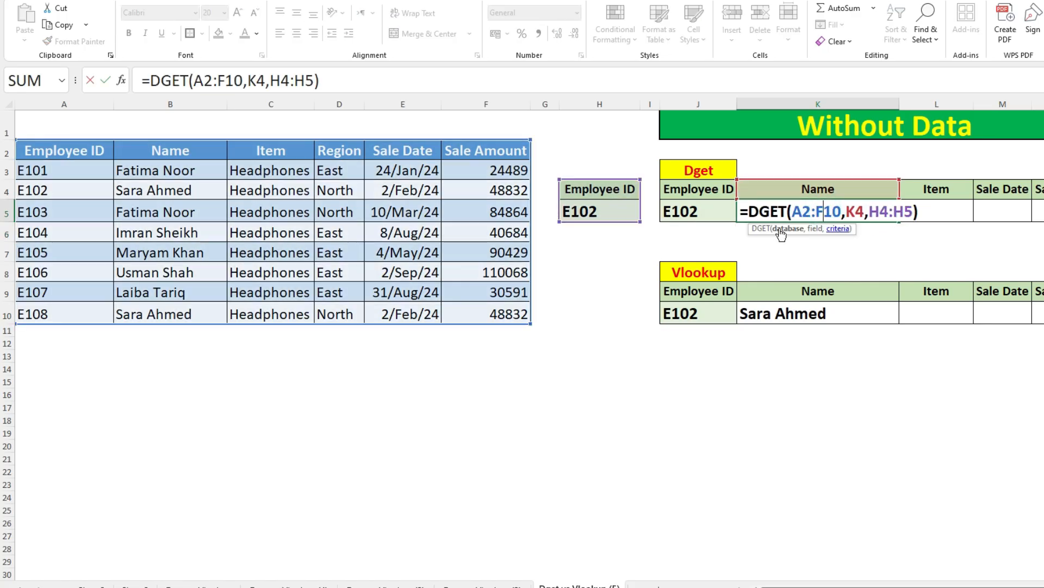
left_click_drag(792, 211, 838, 210)
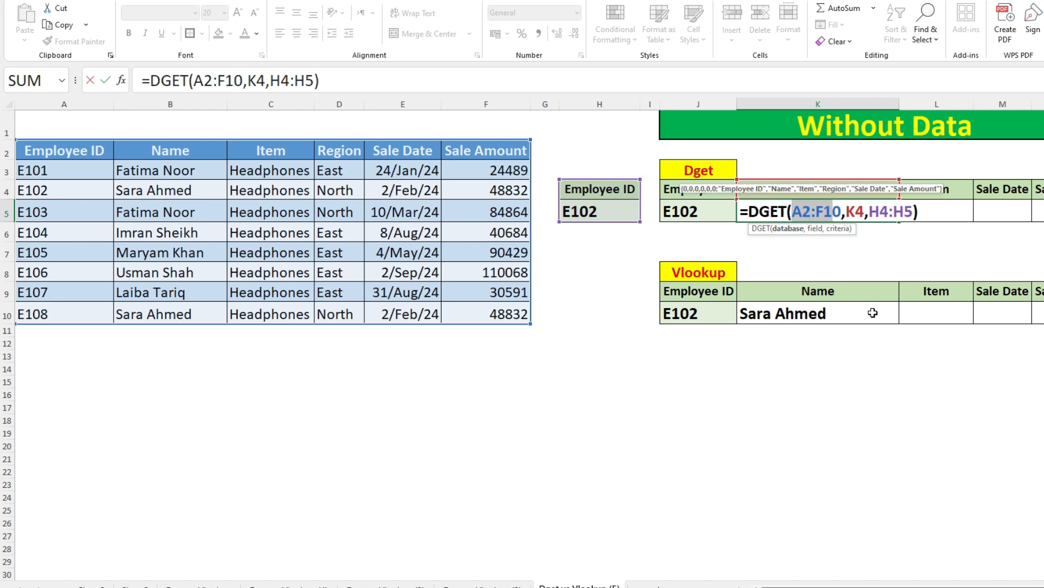
key("F9")
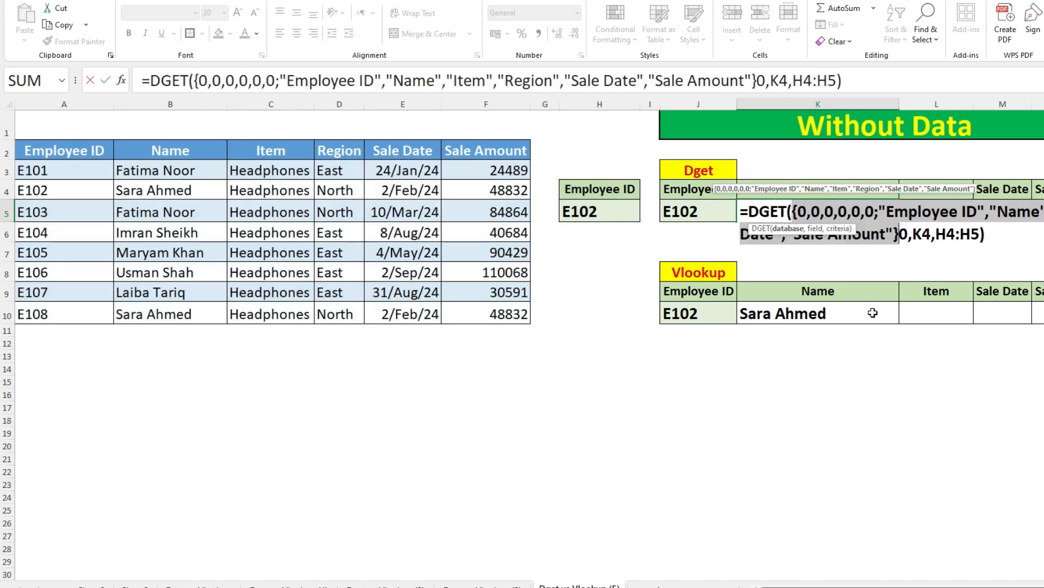
key("Return")
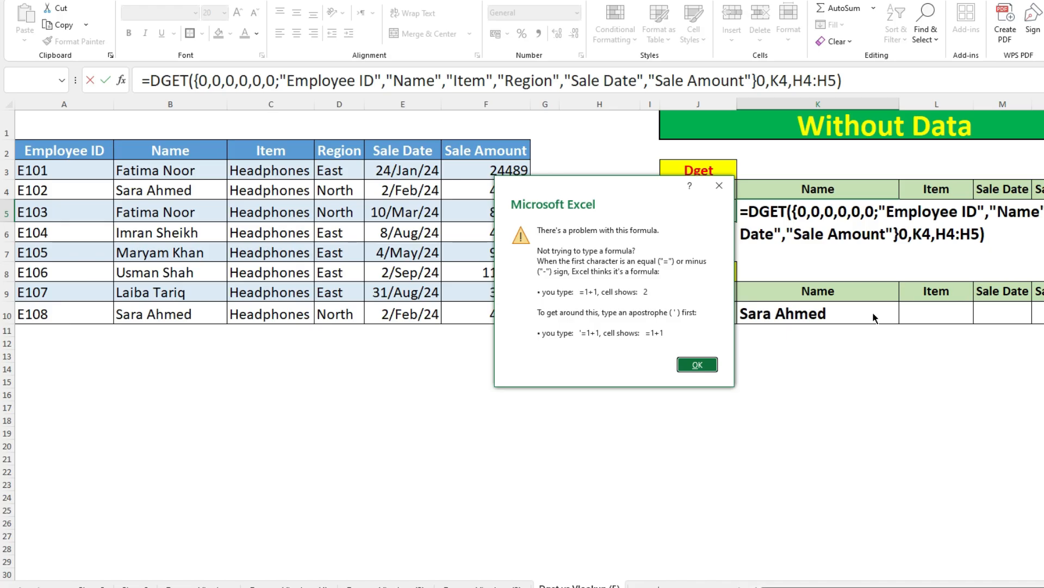
key("Return")
key("Escape")
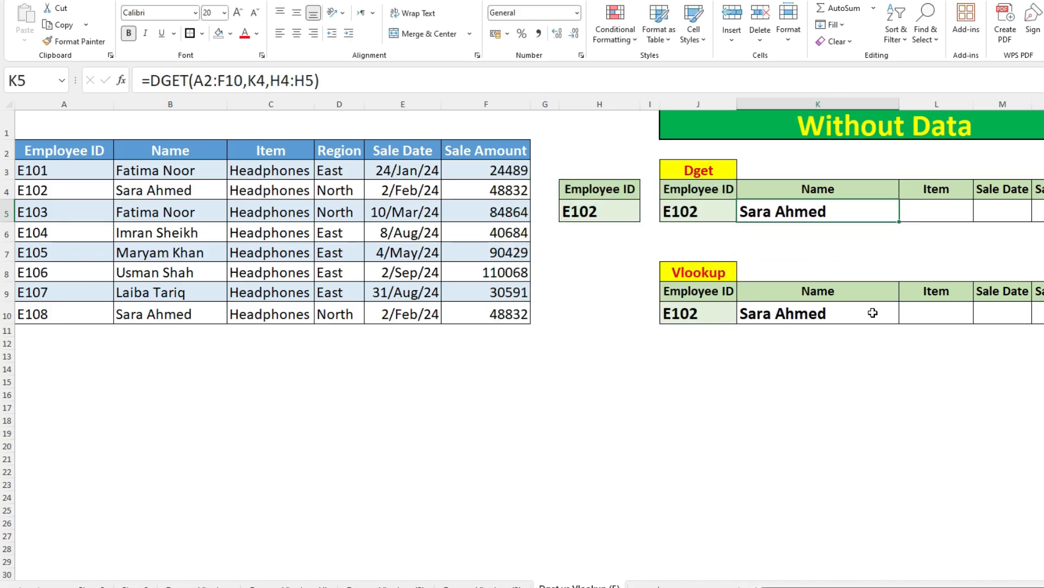